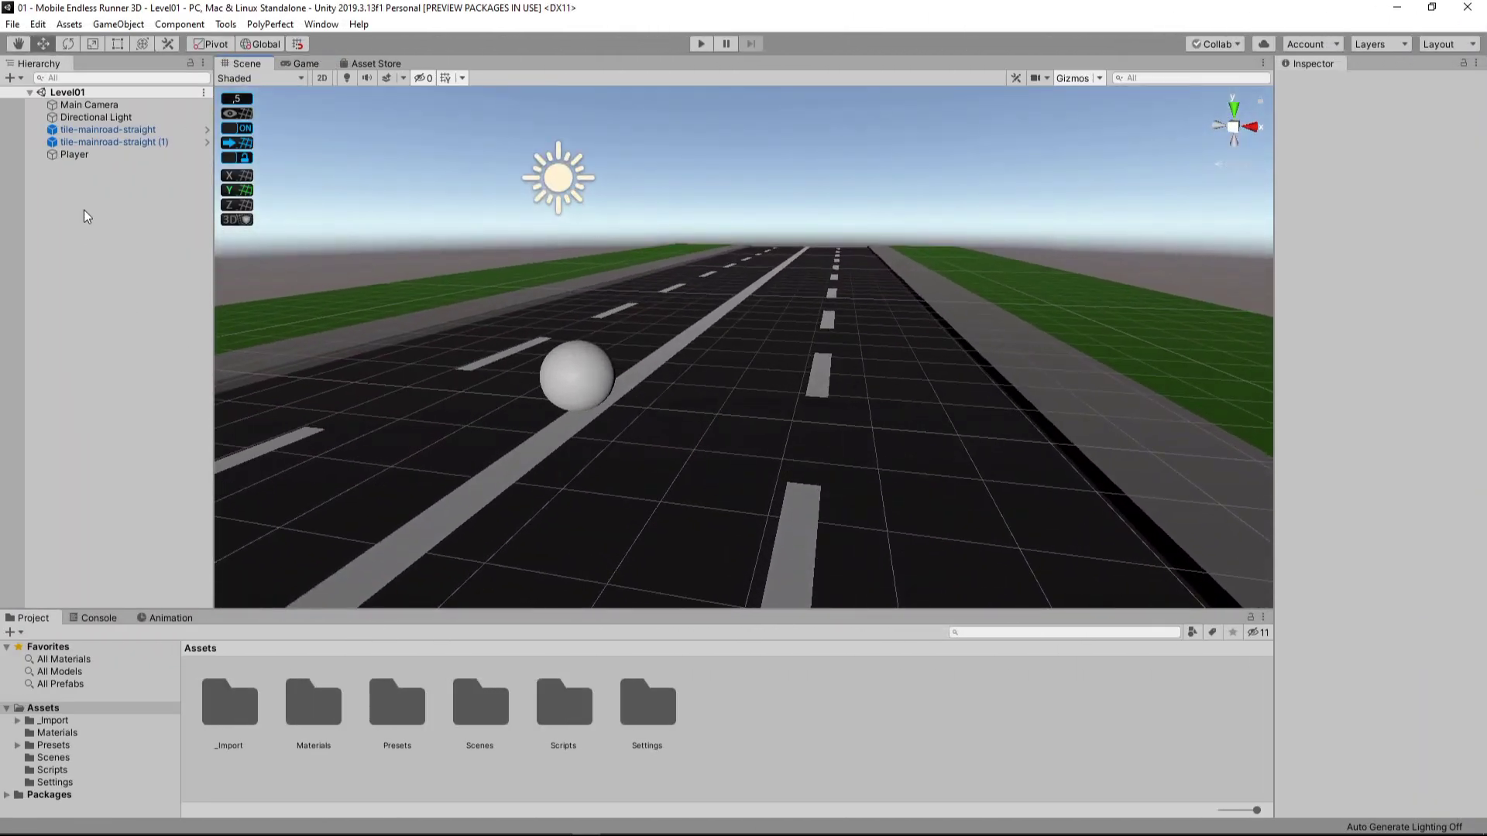
Step: Create an empty scene object named Road
right_click(83, 210)
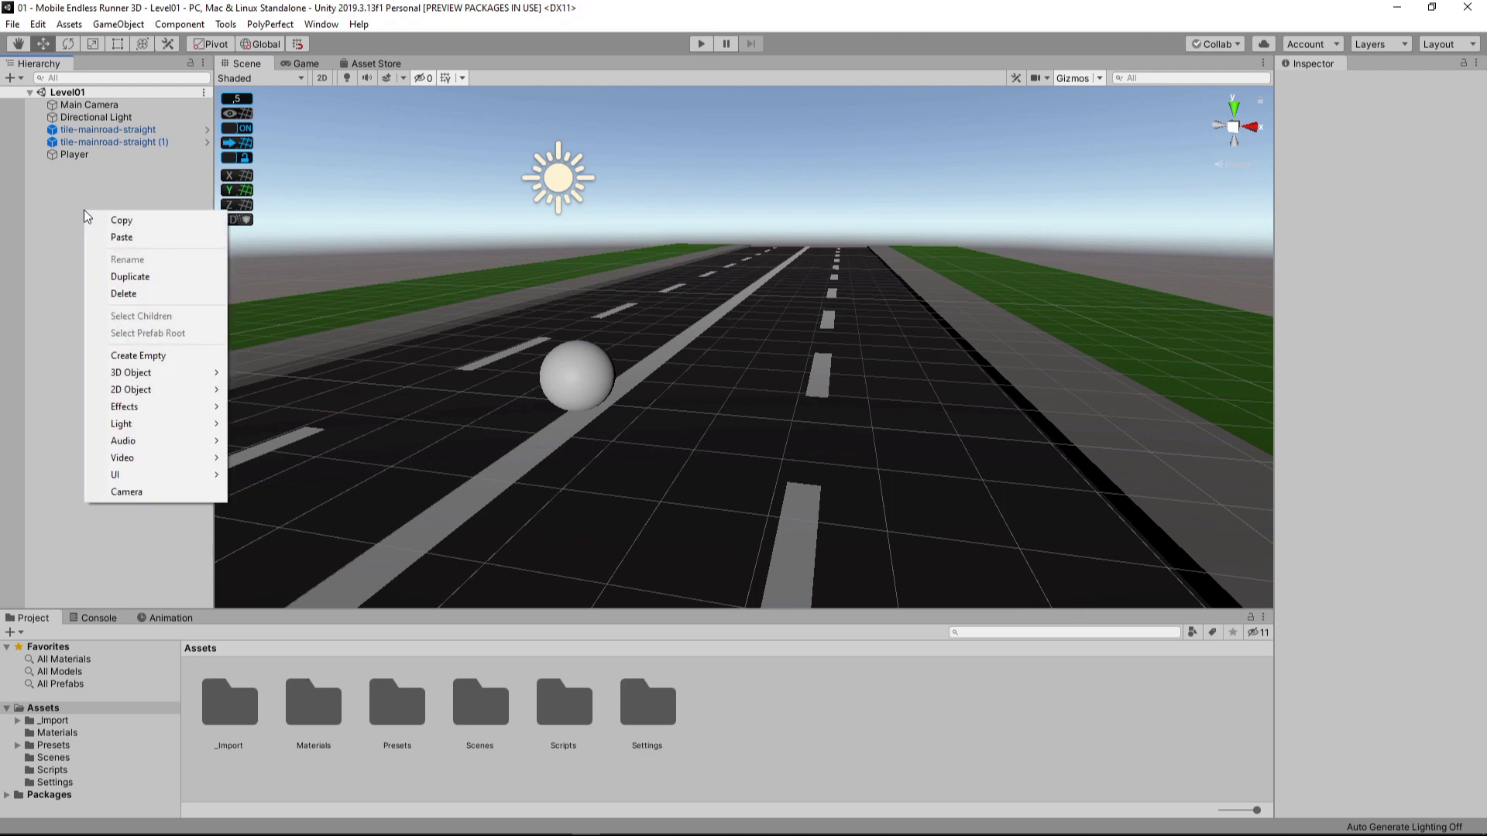
left_click(143, 358)
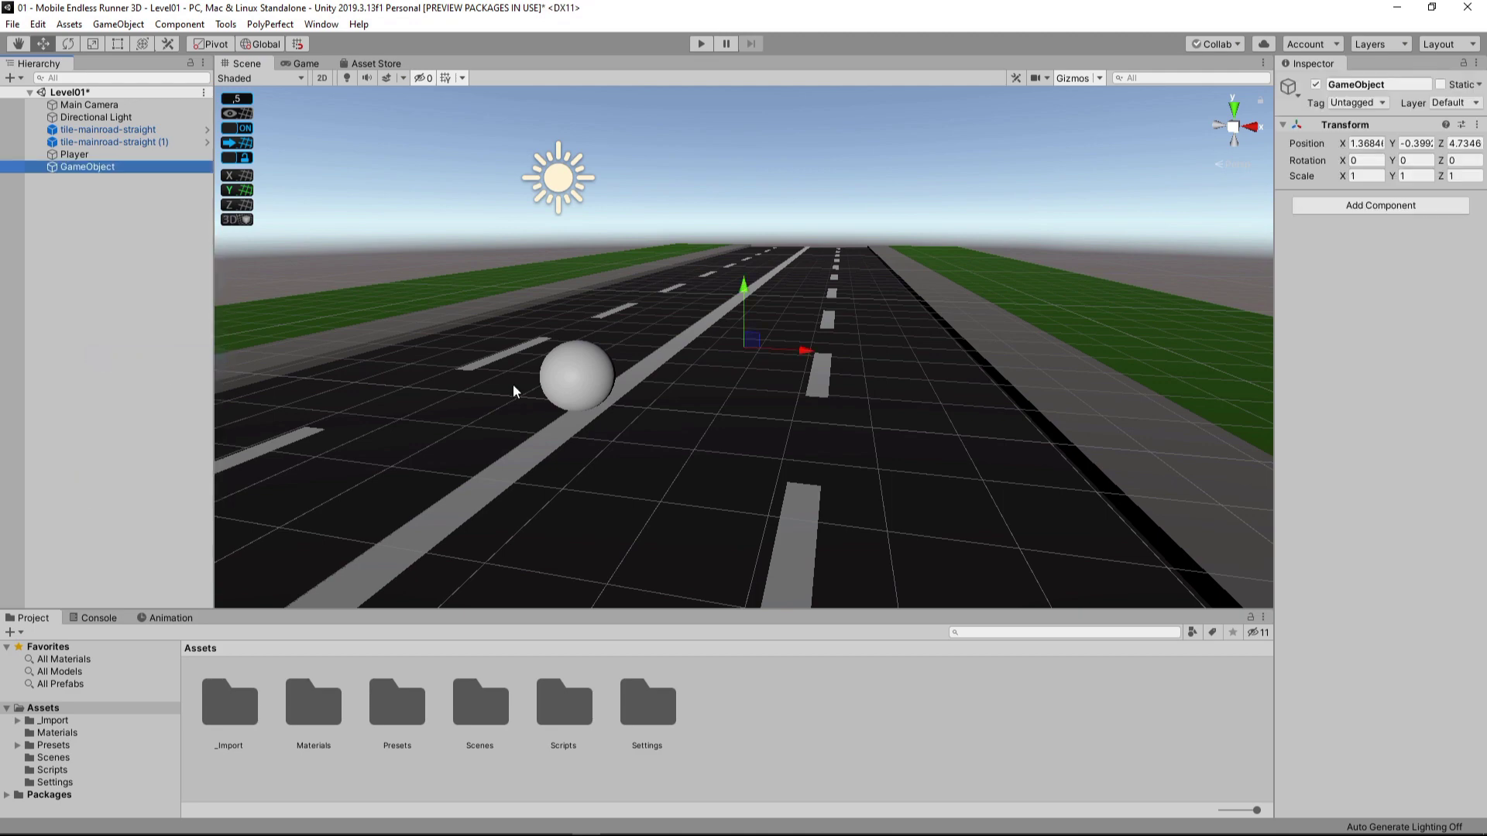
key("F2")
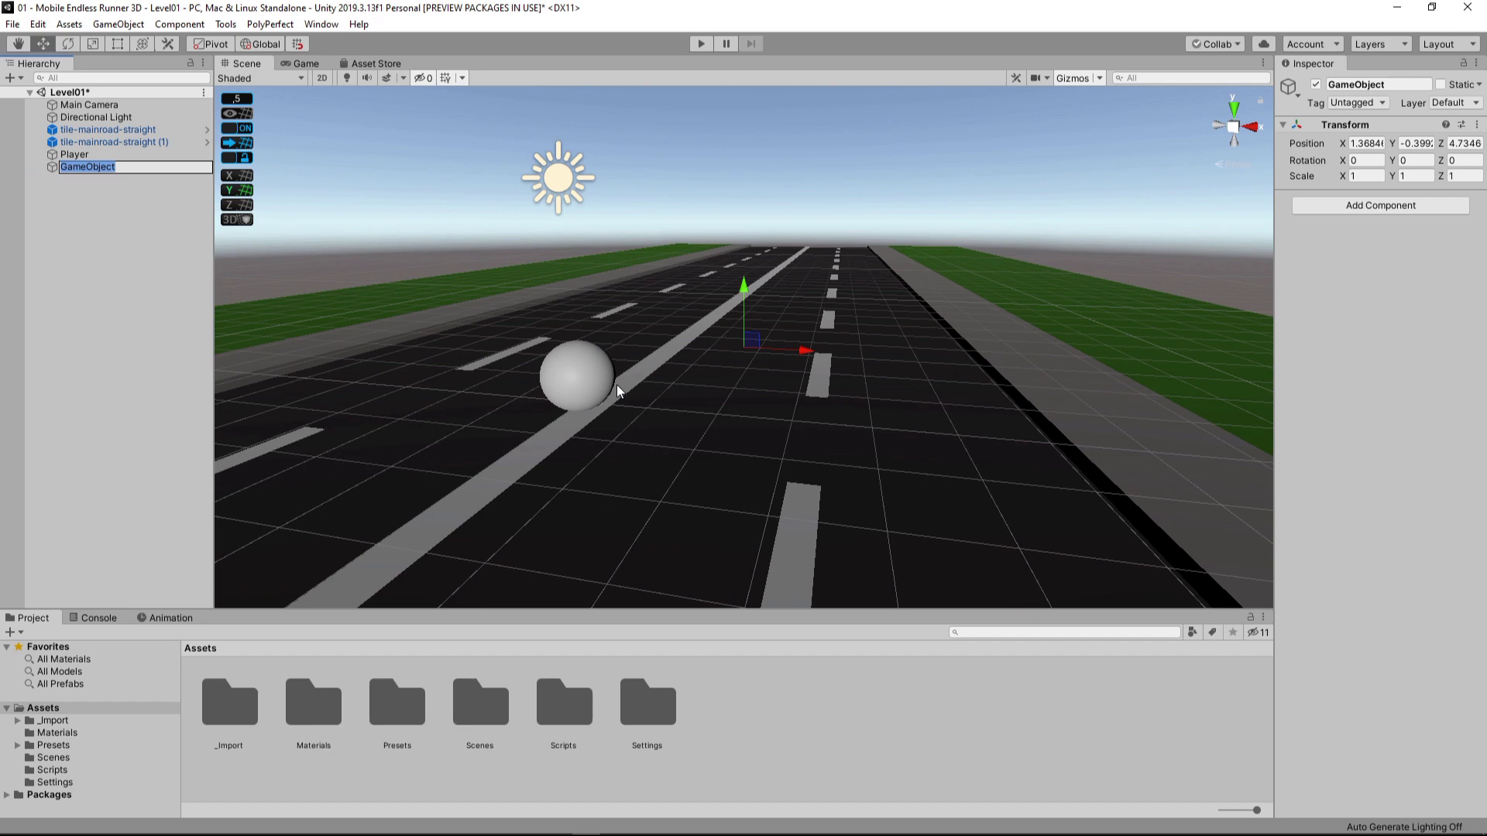
type("Road")
key("Return")
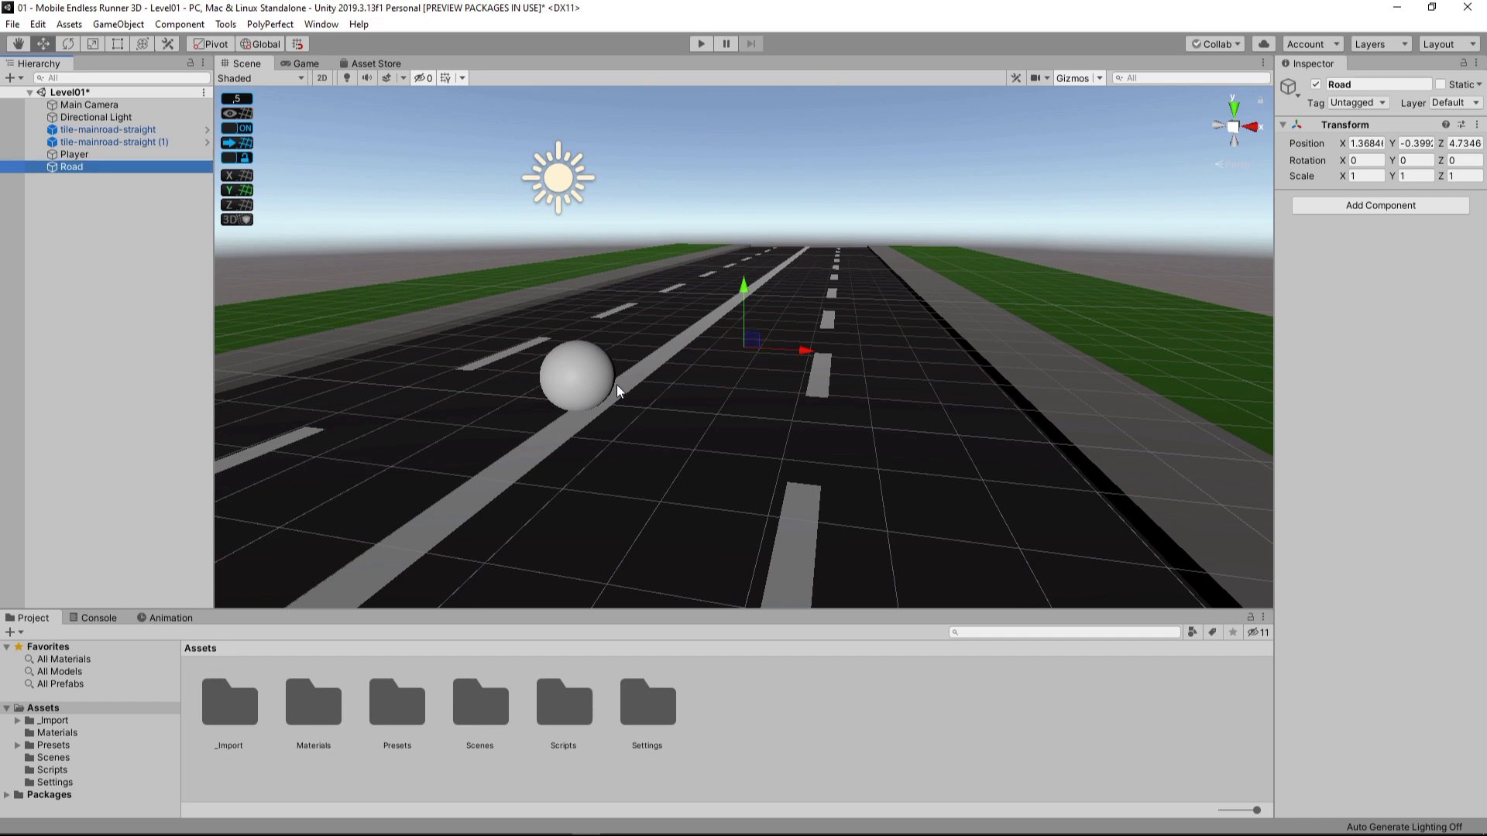
Step: Make both road tiles children of Road and save the scene
left_click(147, 130)
left_click(135, 143, "shift")
left_click_drag(135, 142, 71, 165)
left_click(143, 184)
key("ctrl+s")
left_click(116, 142)
right_click_drag(778, 449, 721, 459)
left_click_drag(721, 456, 525, 461, "alt")
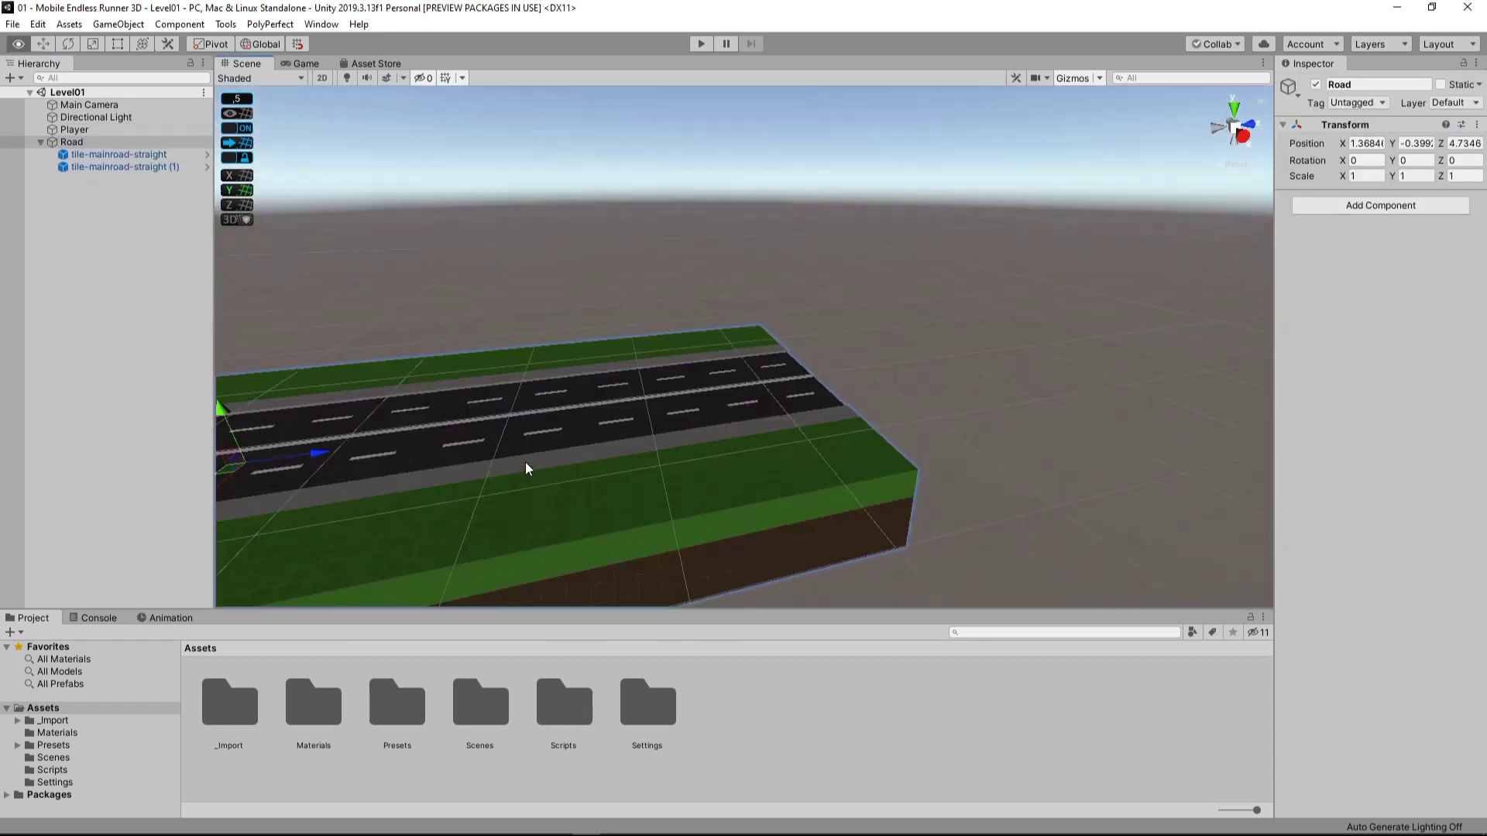
Step: Zero the first tile's position and place the second tile at (0, 0, 30)
left_click(119, 154)
left_click(1380, 157)
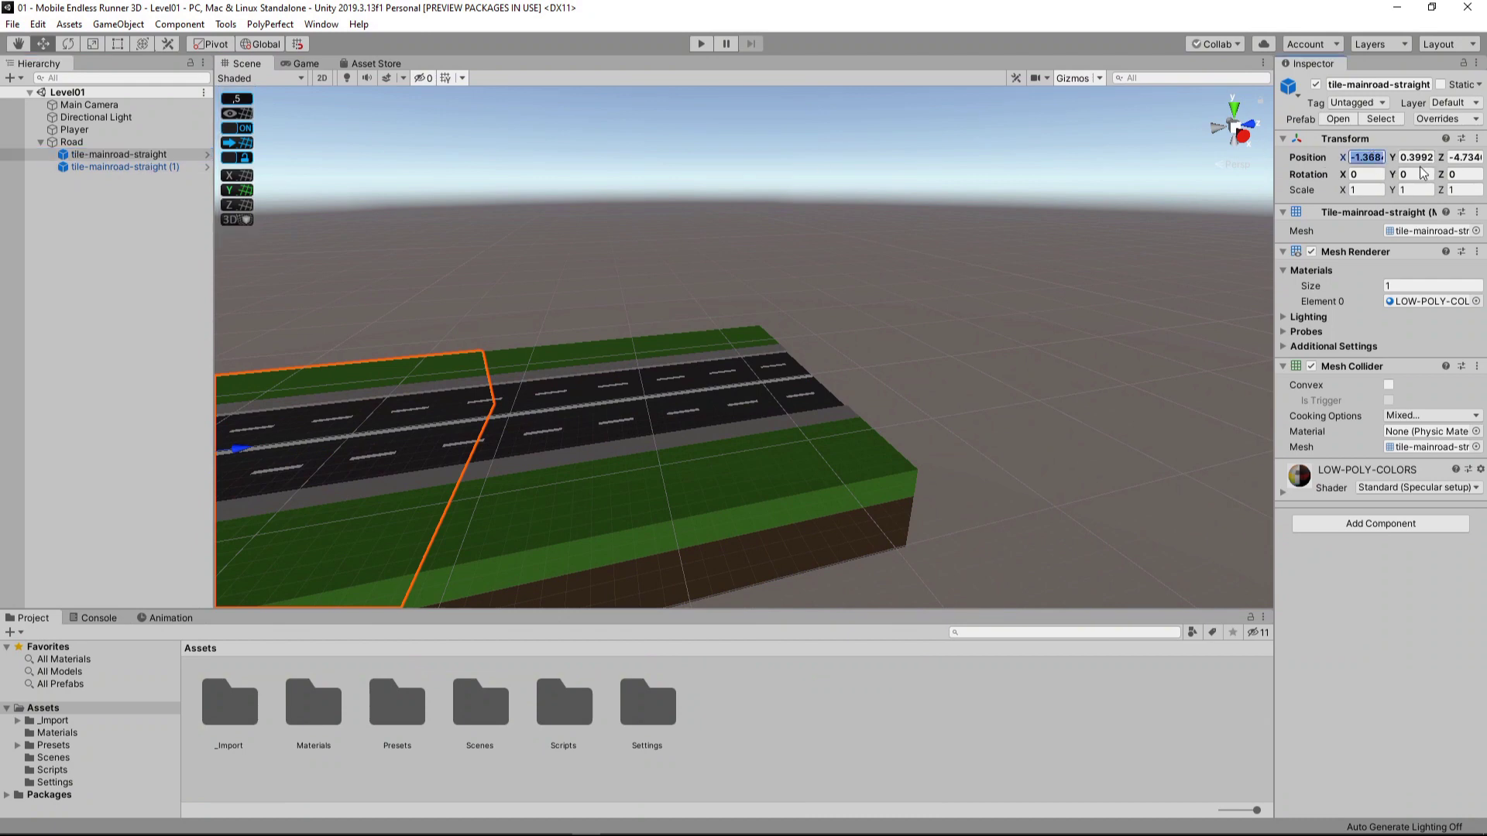
type("0")
key("Tab")
type("0")
key("Tab")
type("0")
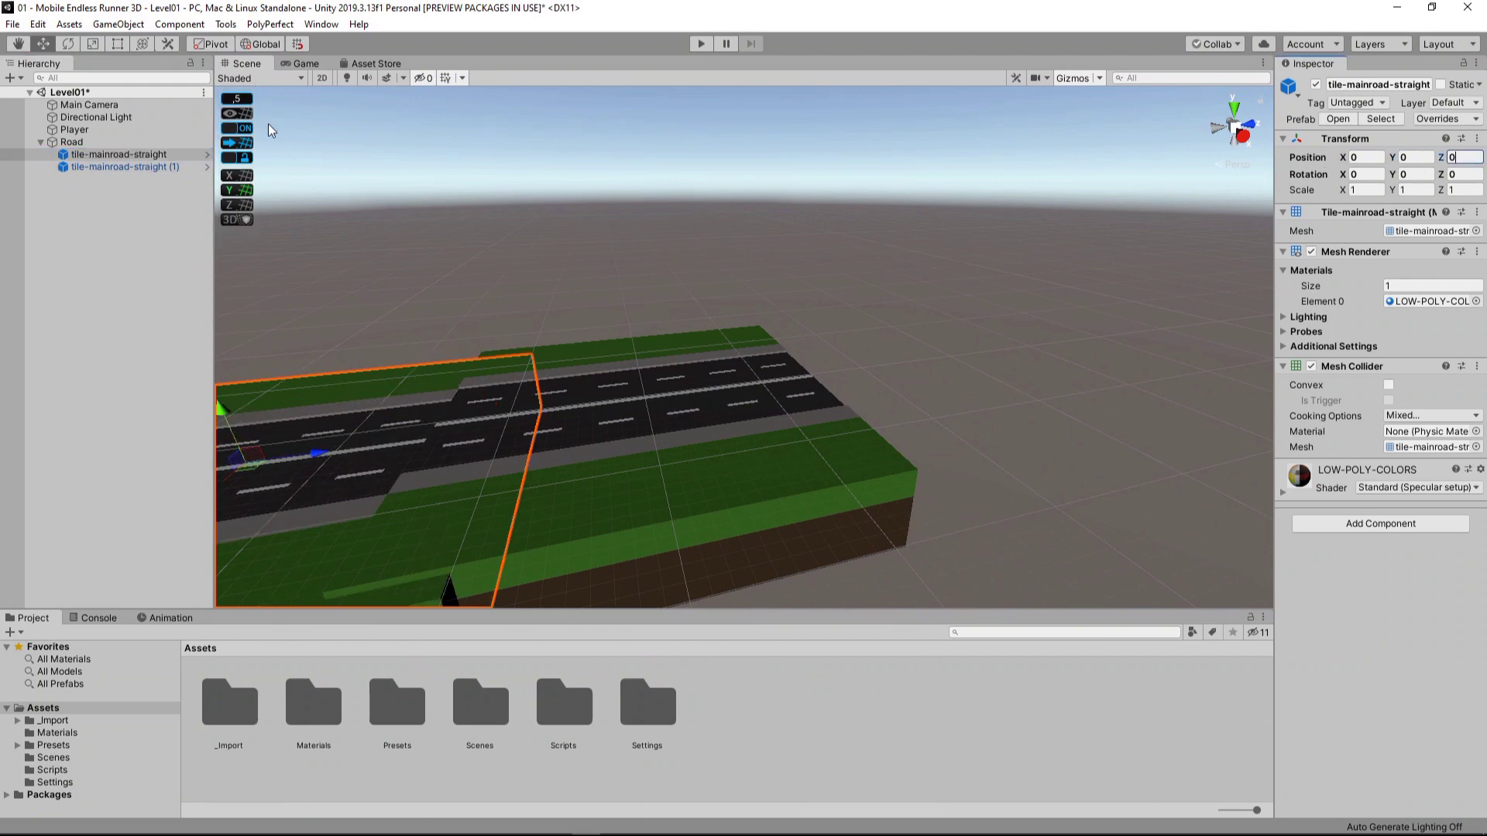
left_click(118, 167)
left_click(1367, 157)
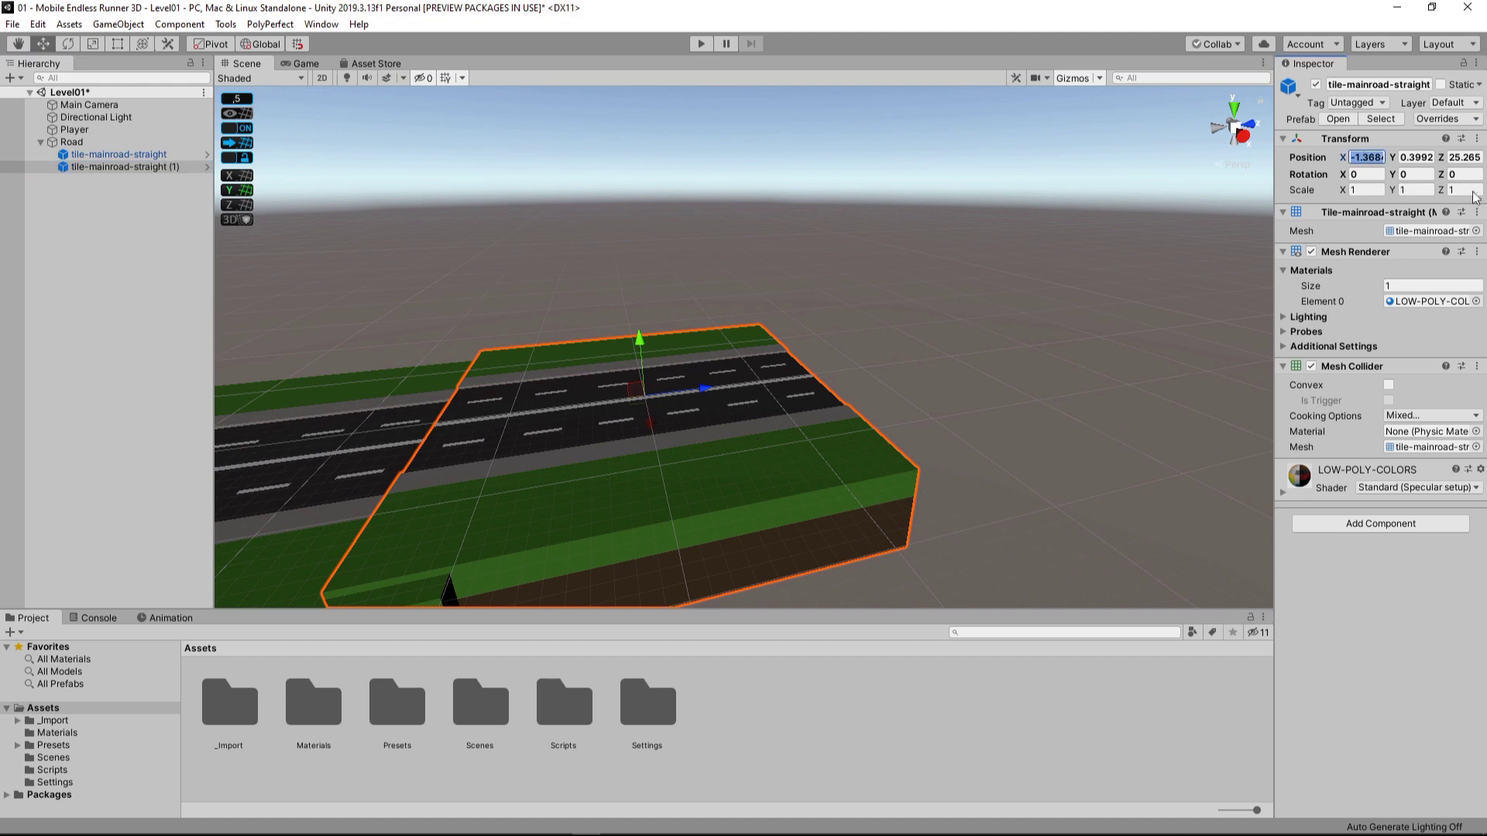
type("0")
key("Tab")
type("0")
key("Tab")
type("30")
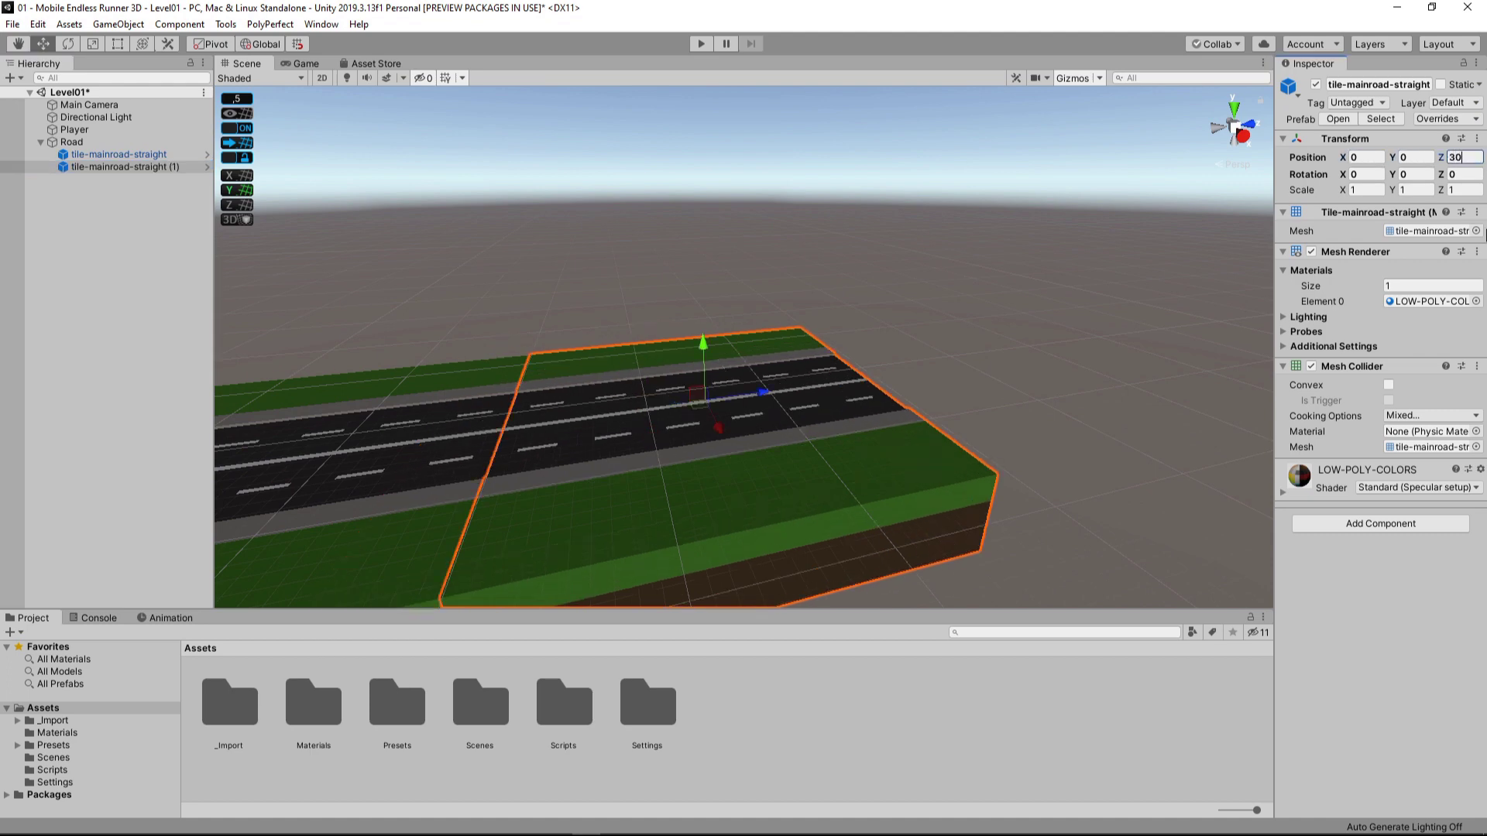
Step: Set the Road parent's position to (0, 0, 0) and view the whole road
left_click(81, 144)
left_click(1357, 144)
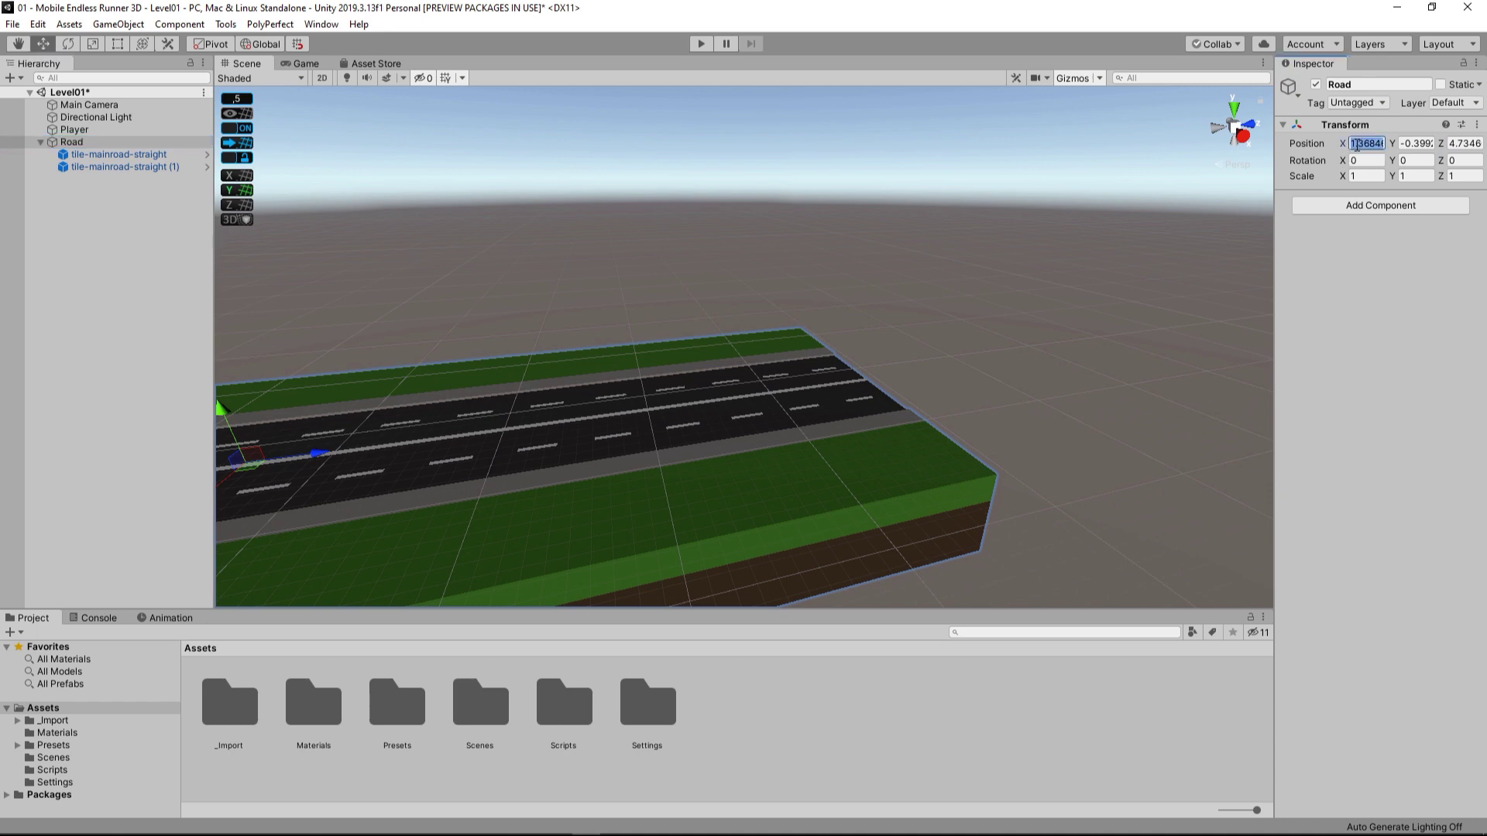
type("0")
key("Tab")
type("0")
key("Tab")
type("0")
right_click_drag(982, 308, 859, 380)
Step: Add a cube under Road named SpawnTrigger
right_click(77, 146)
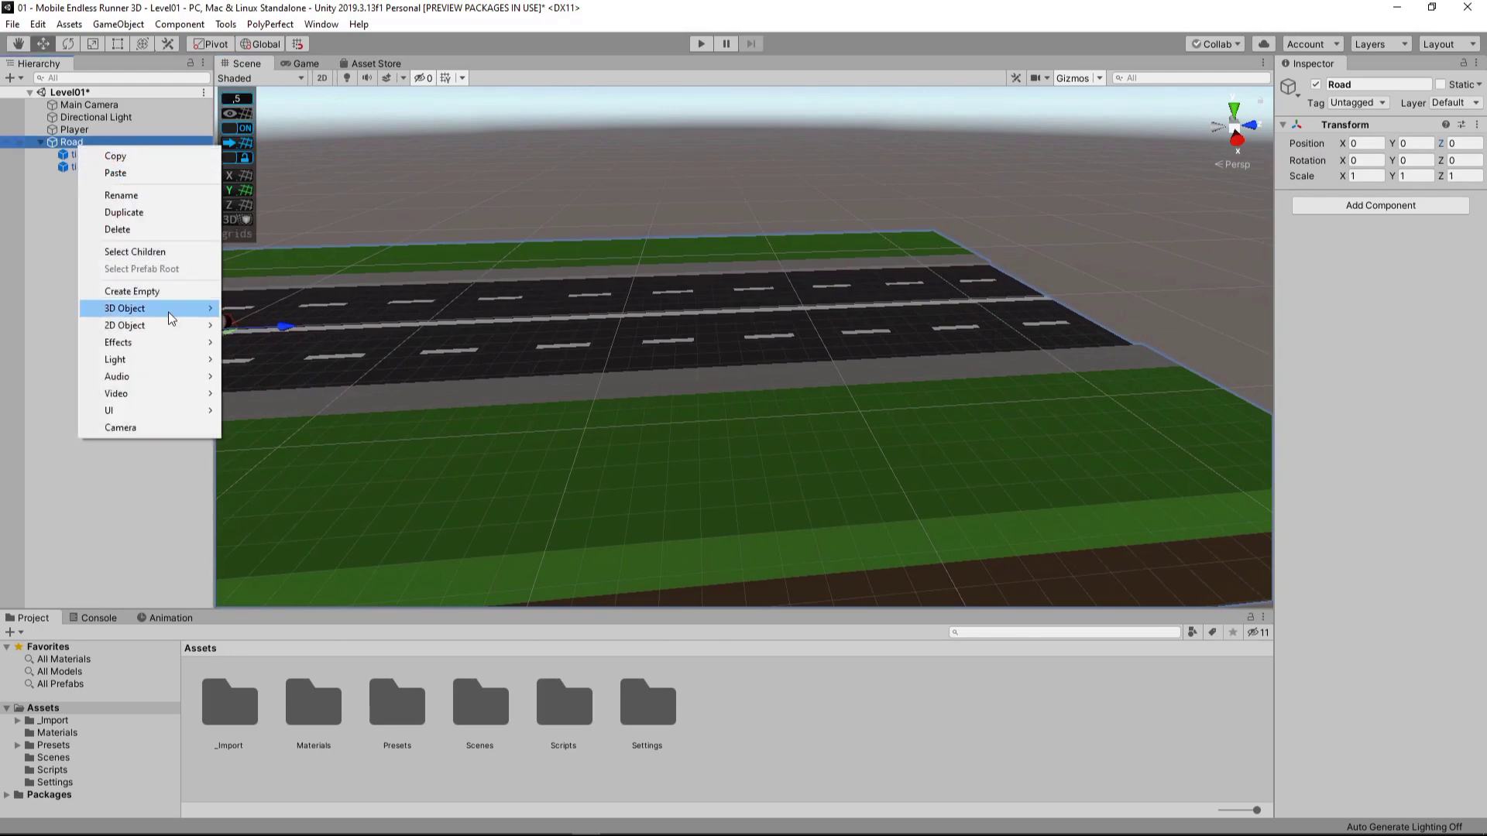
mouse_move(161, 305)
left_click(263, 310)
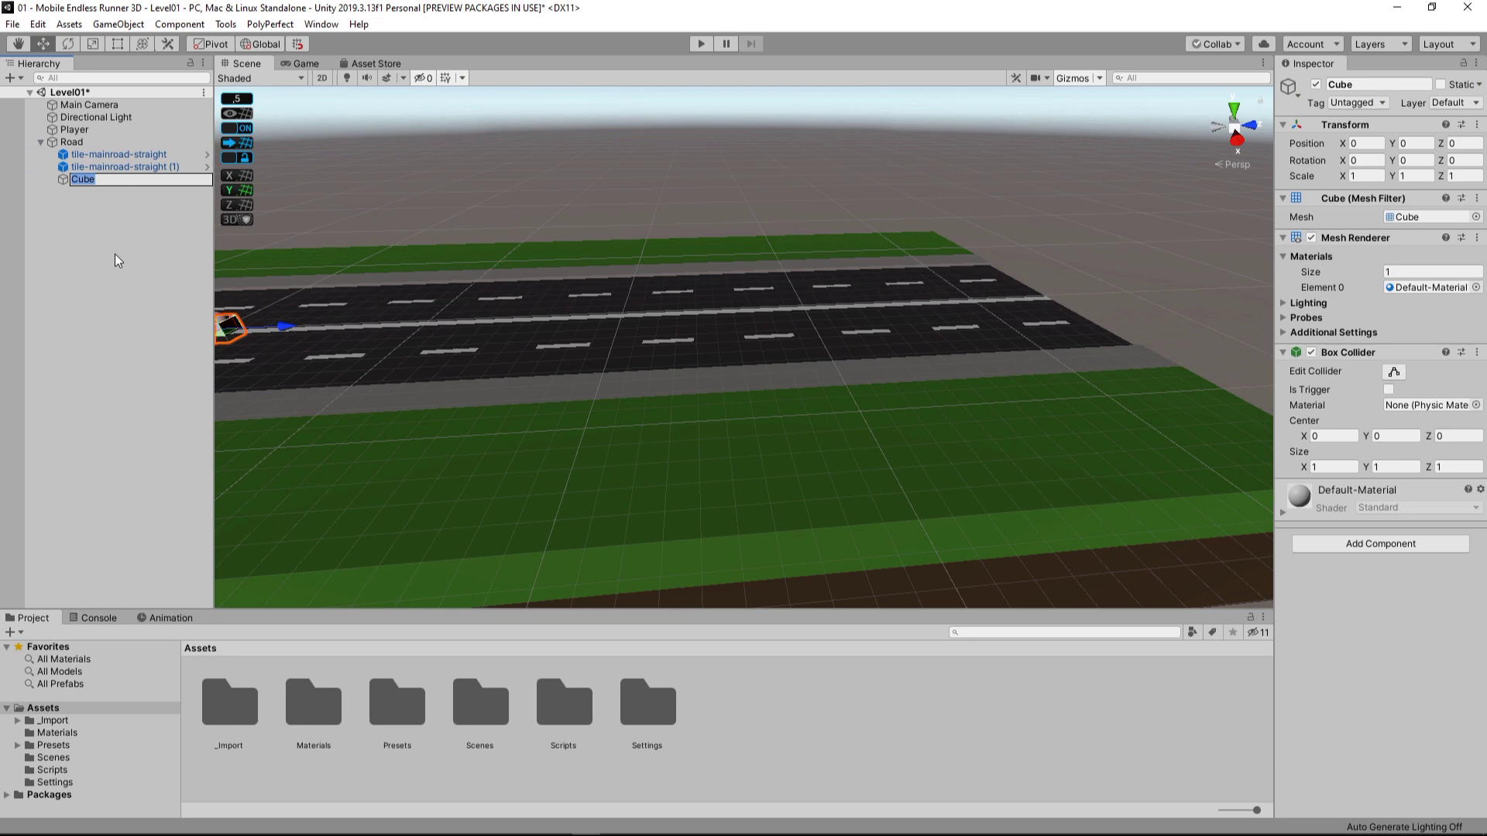
type("SpawnTrigger")
key("Return")
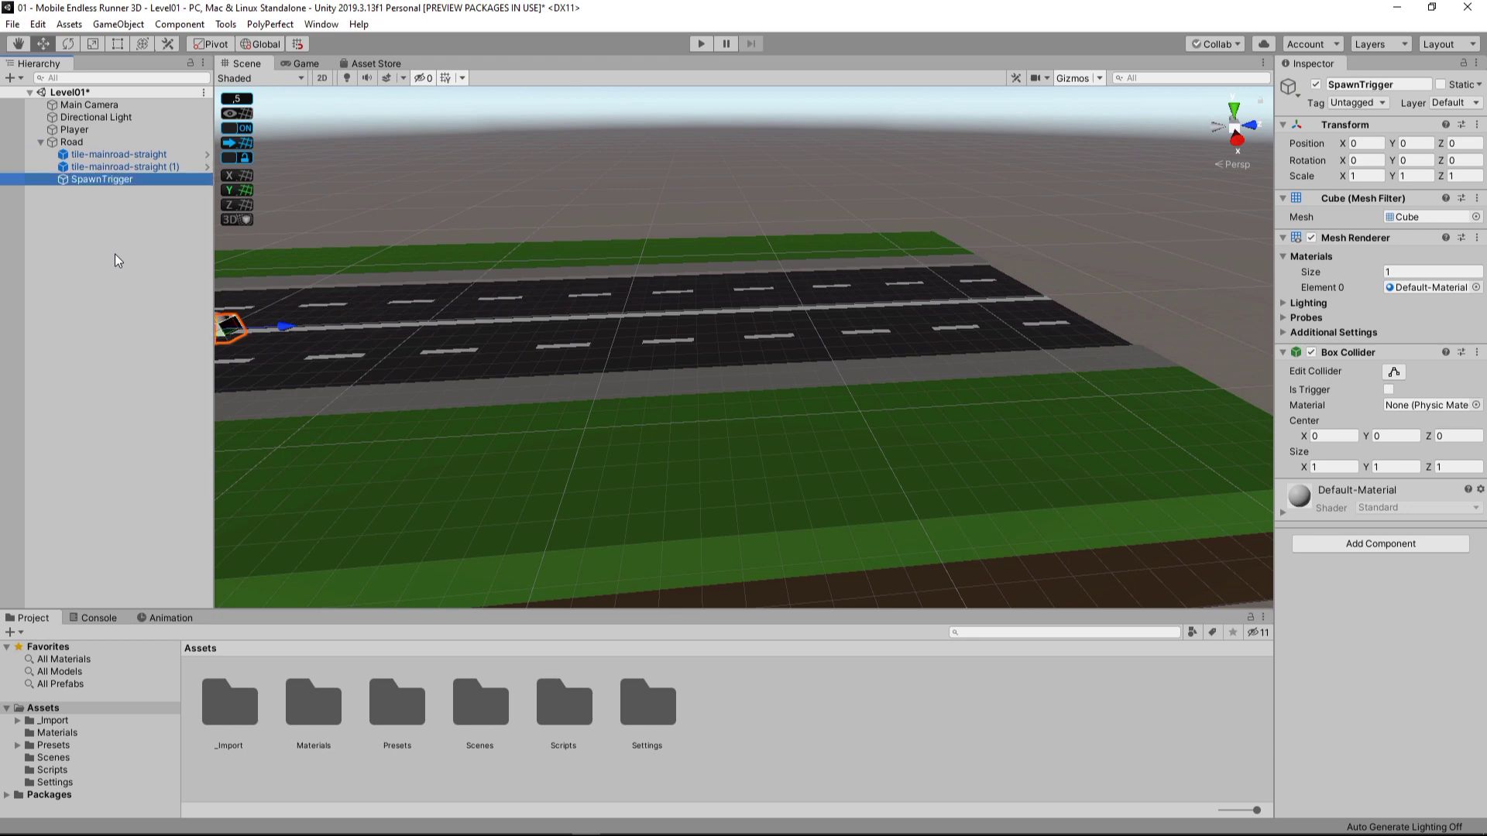
Step: Move the cube forward to Z 43.5 and scale it 30 wide and 3 deep
left_click_drag(294, 331, 773, 285)
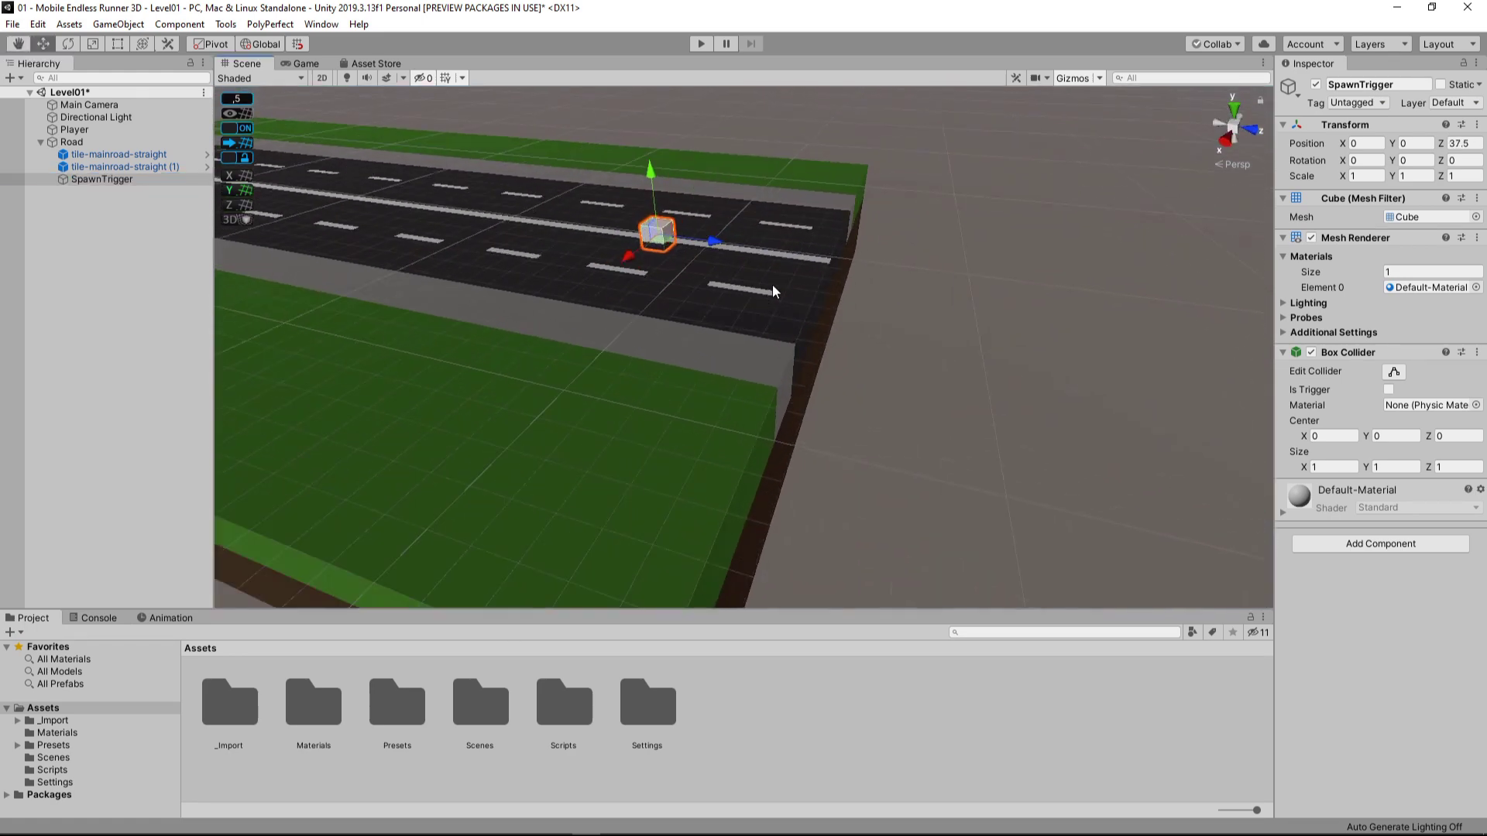
left_click(1367, 176)
type("2")
left_click(1448, 185)
type("3")
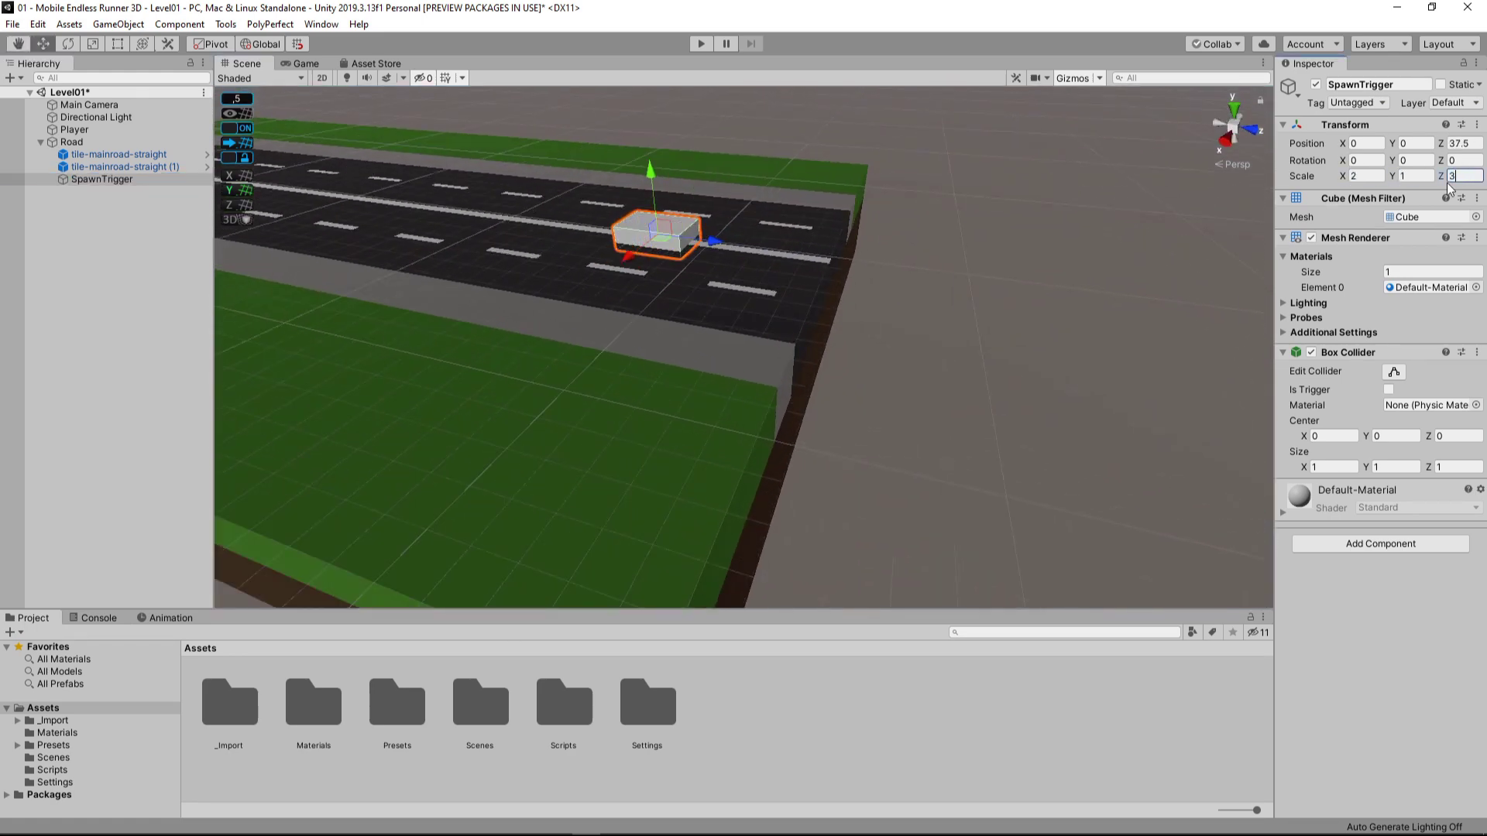
left_click_drag(714, 241, 822, 275)
left_click_drag(1343, 177, 626, 184)
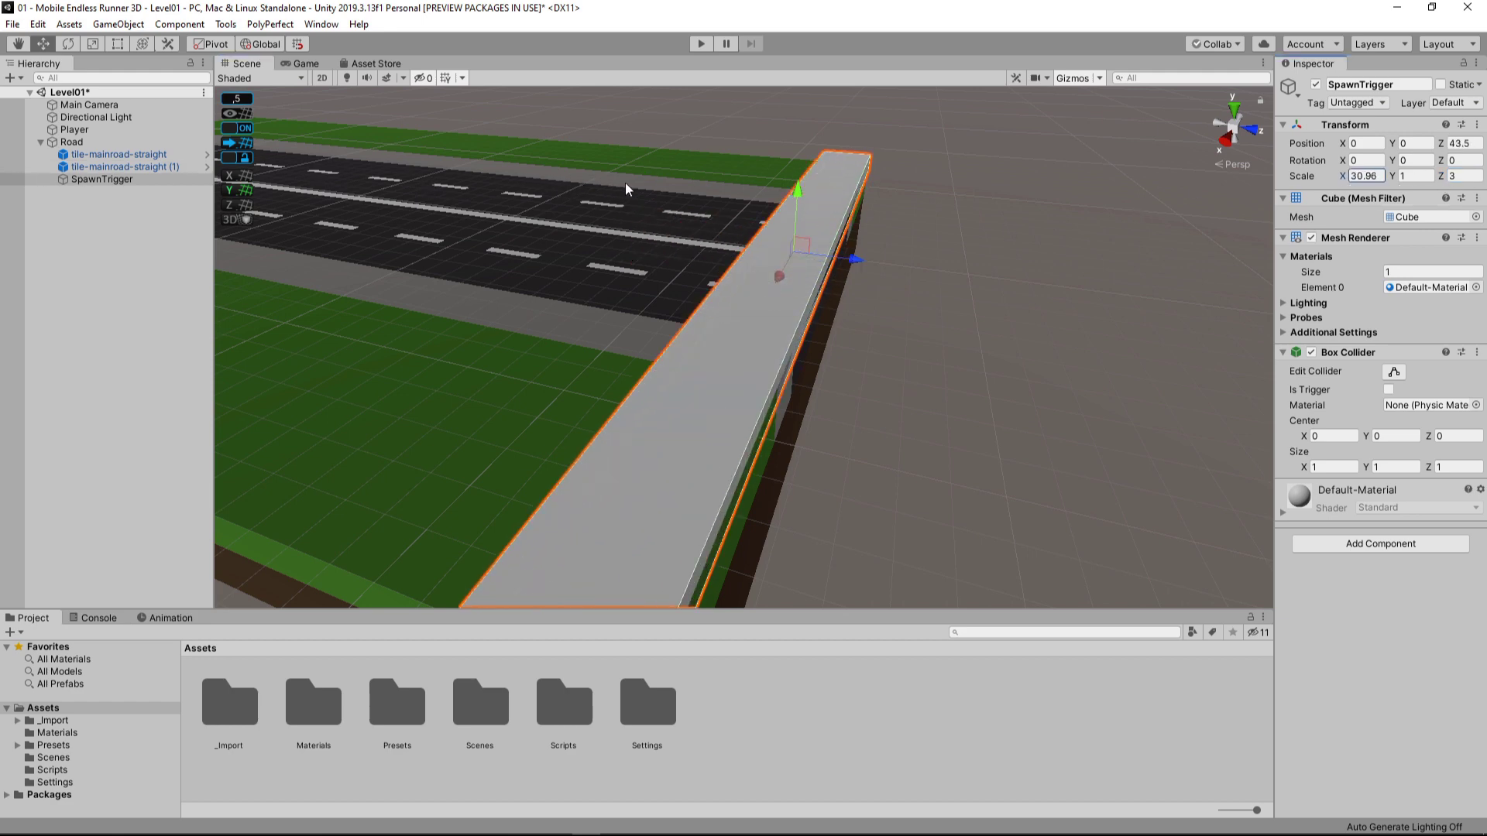
right_click_drag(923, 392, 782, 430)
left_click(1379, 175)
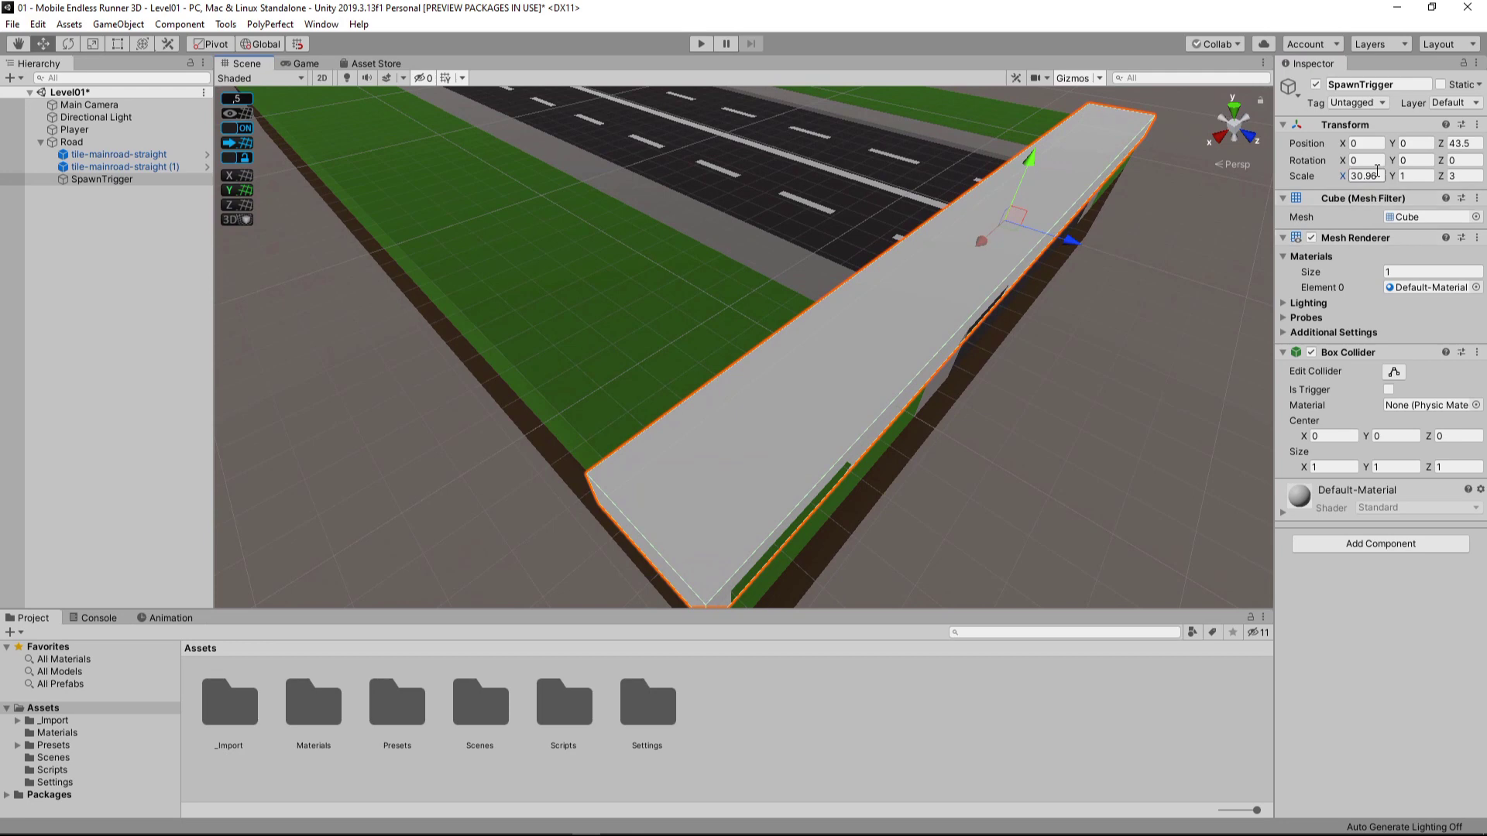
type("30")
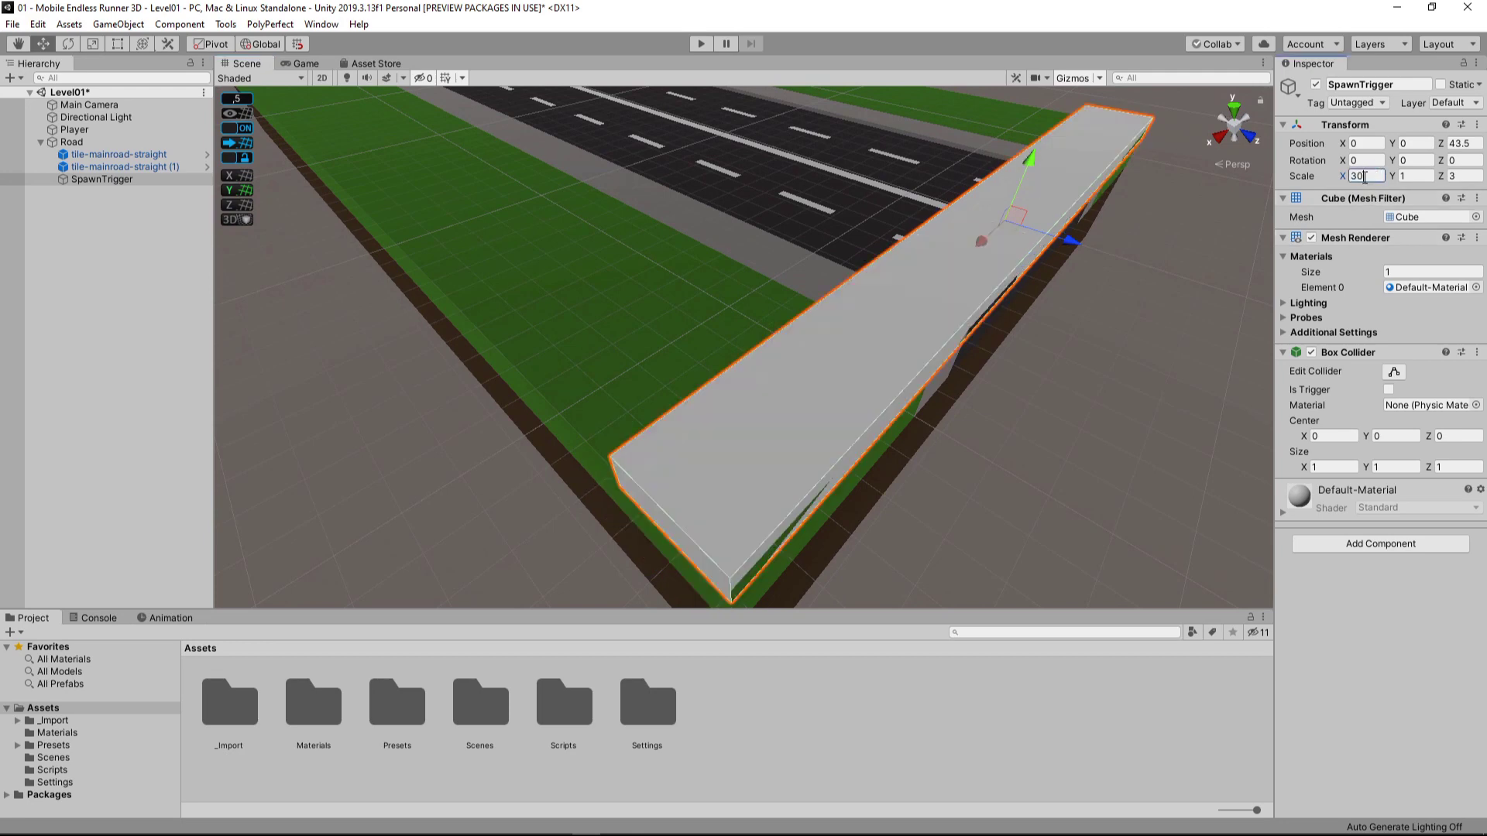
key("d")
Step: Give the cube a Y scale of 10 and raise it to Y 4 as a wall
right_click_drag(1229, 463, 1111, 454)
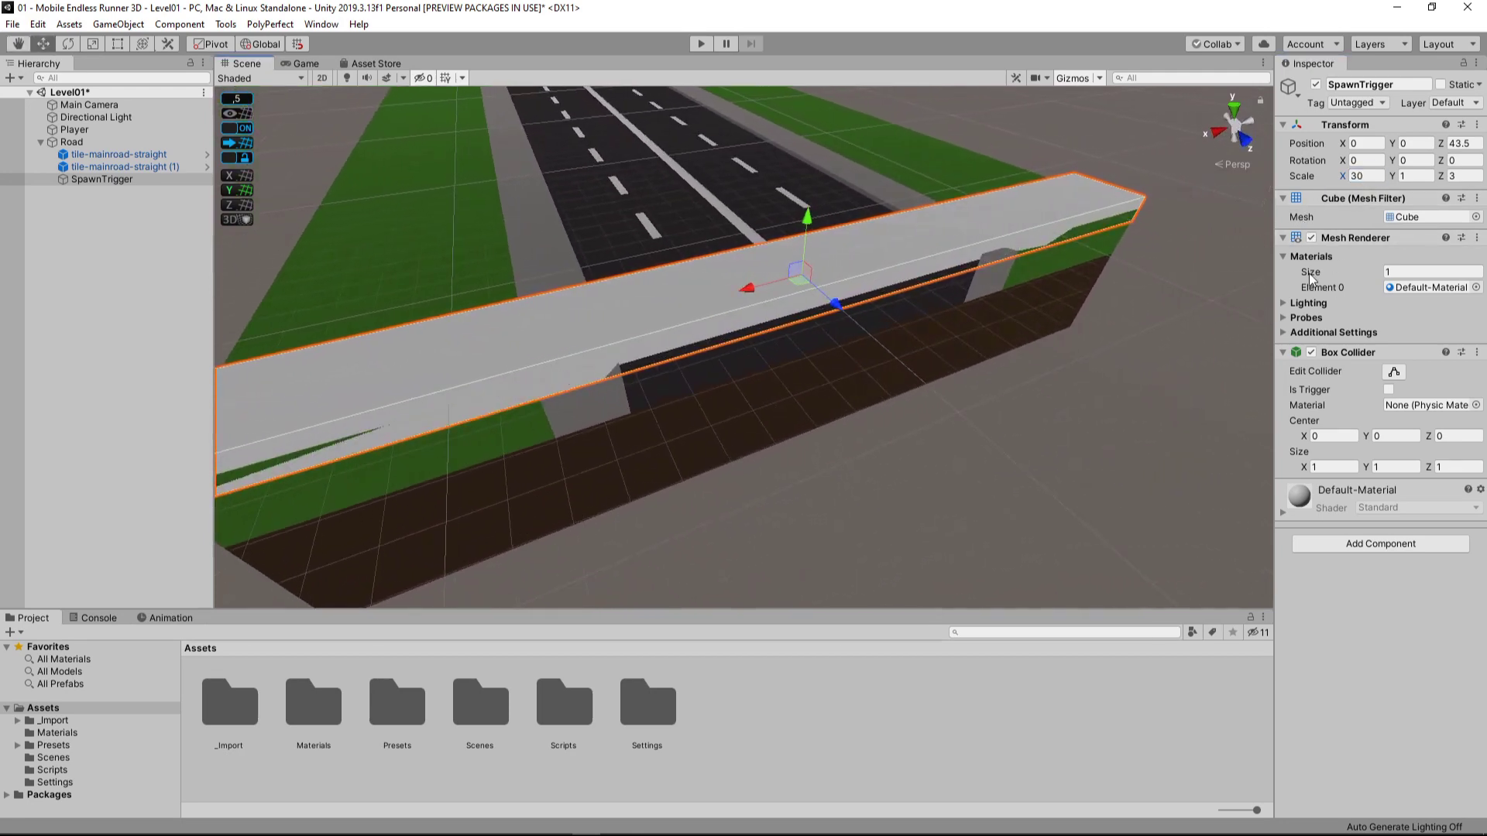
left_click_drag(808, 213, 808, 228)
left_click_drag(1391, 176, 101, 177)
left_click(1413, 177)
type("10")
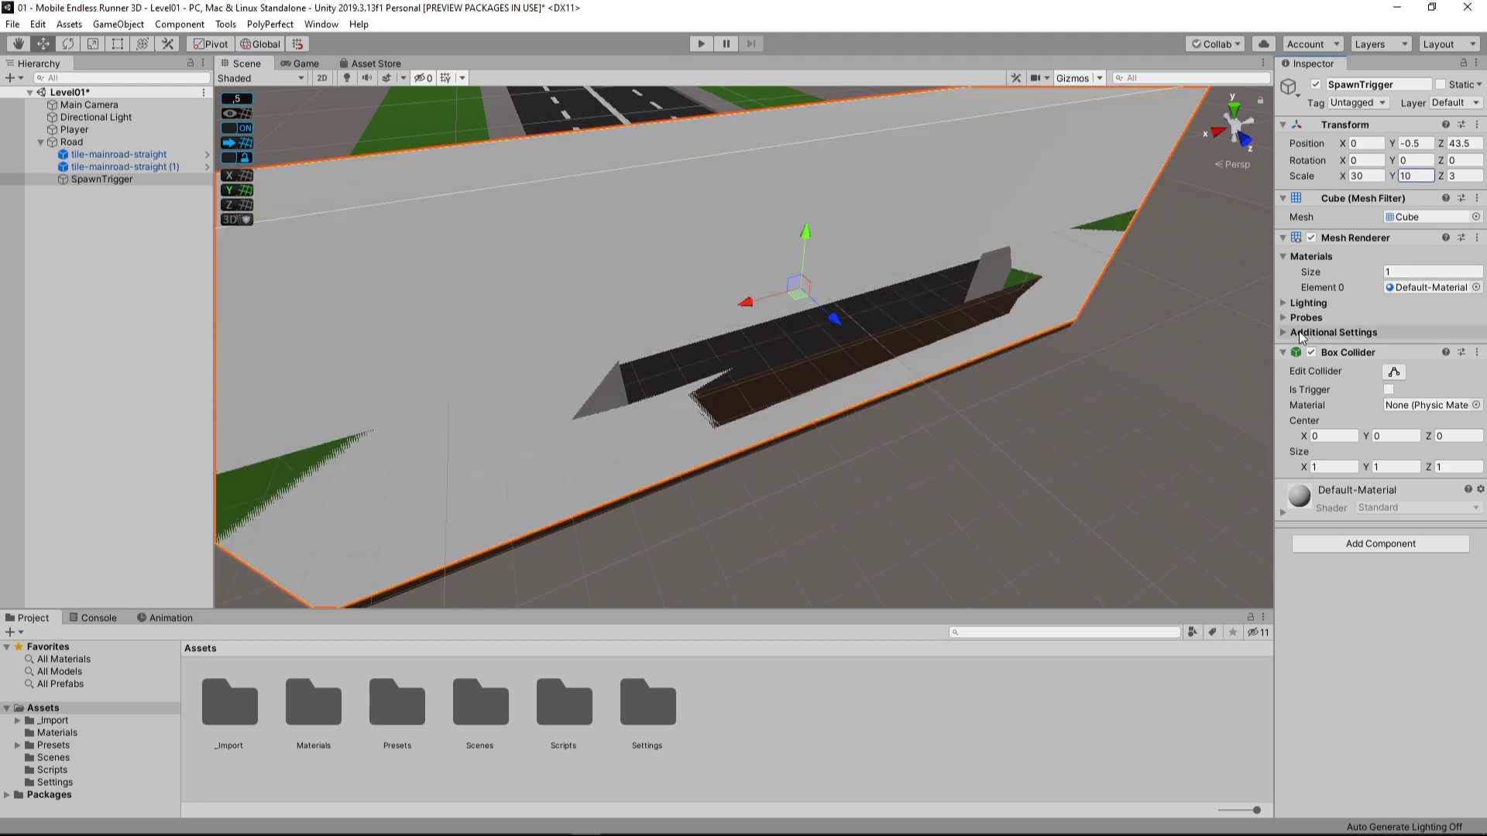
left_click_drag(806, 235, 810, 115)
left_click_drag(695, 471, 1064, 380, "alt")
key("f")
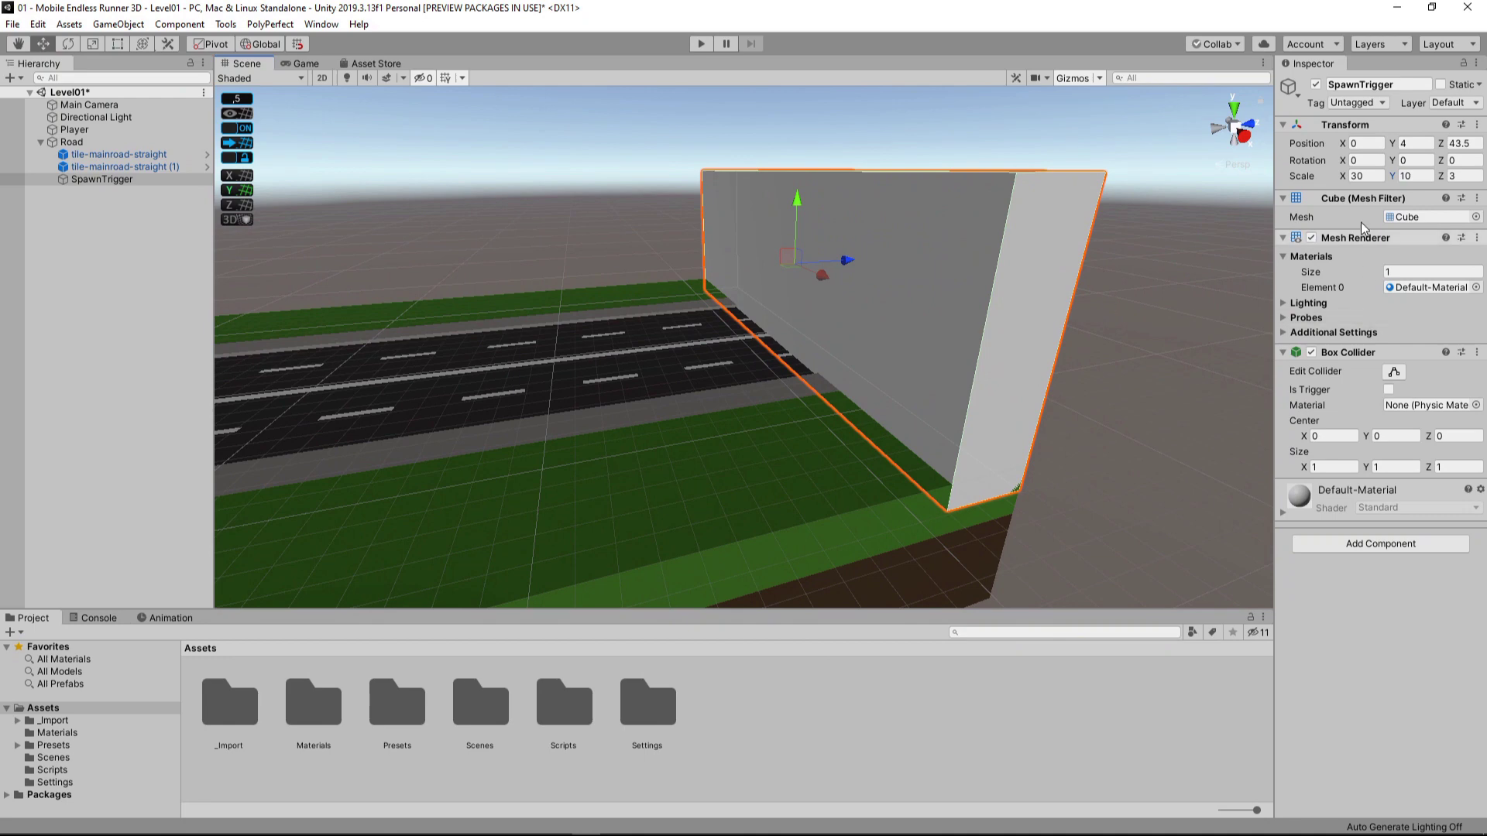
Step: Remove SpawnTrigger's Mesh Filter and Mesh Renderer components, leaving only its collider
right_click(1361, 198)
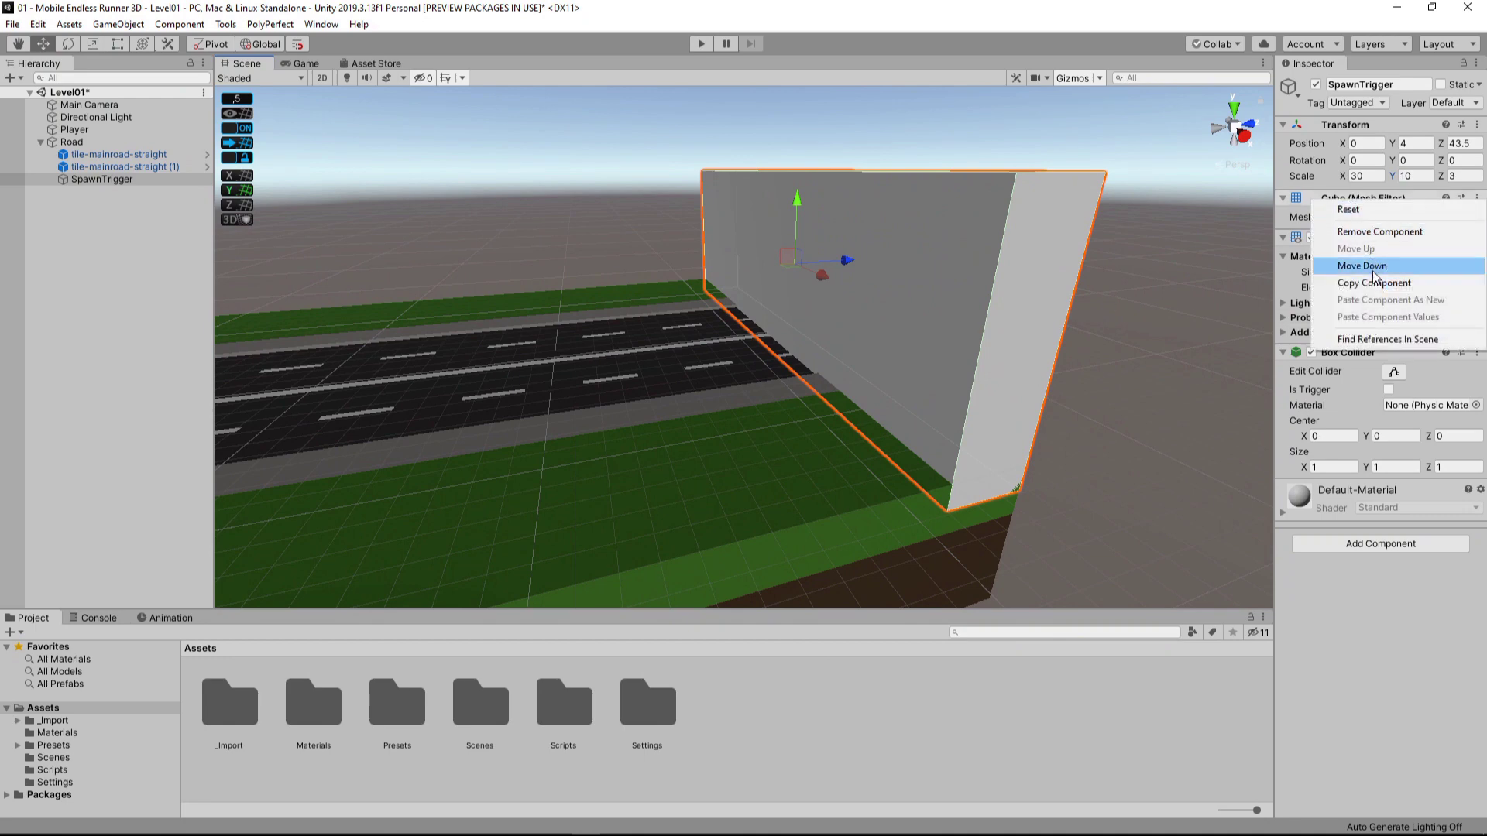
left_click(1381, 233)
right_click(1349, 199)
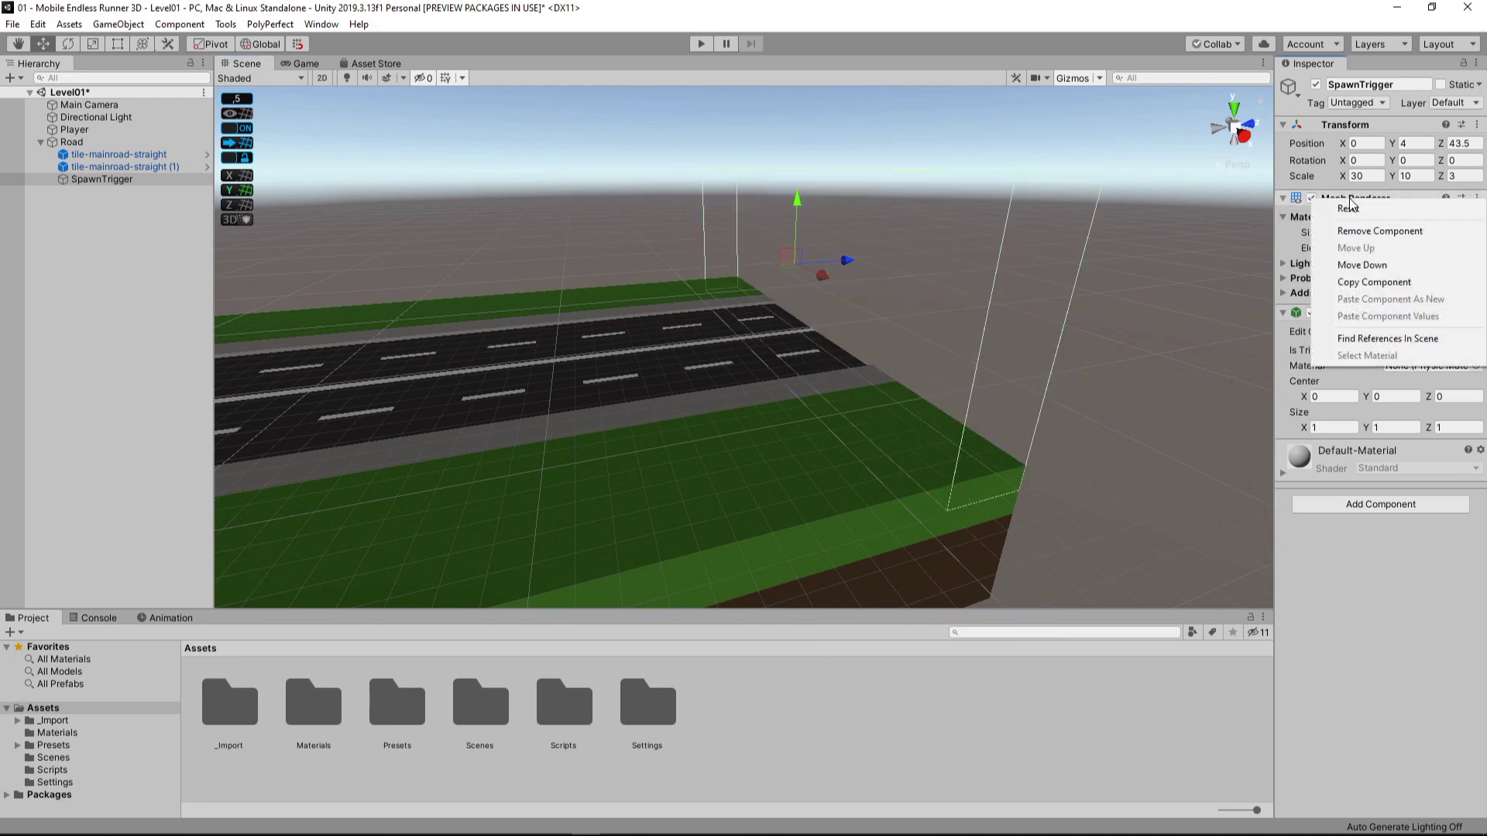
left_click(1376, 233)
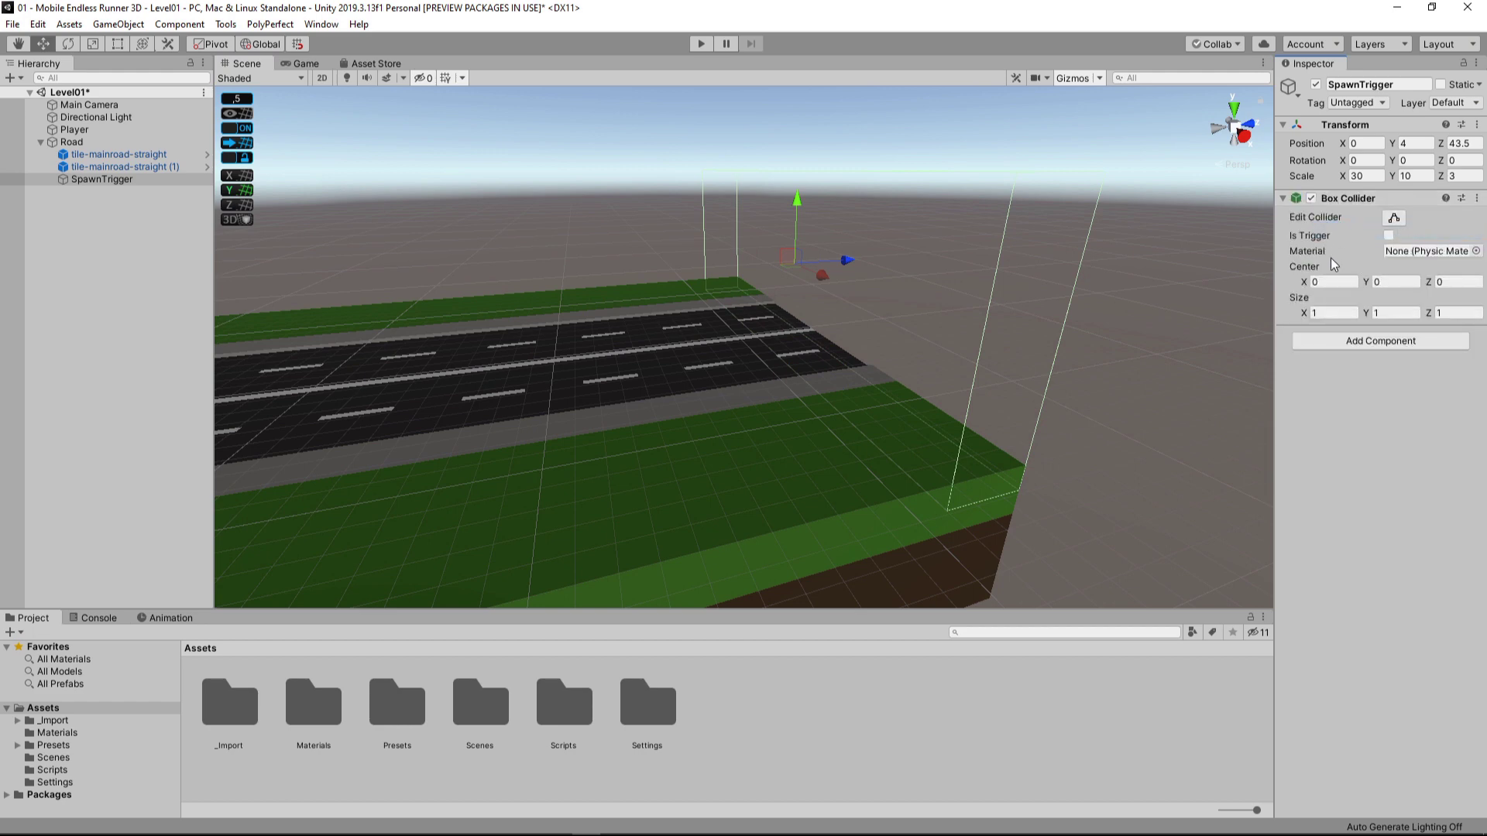
left_click(1361, 103)
Step: Add a new SpawnTrigger tag in Tags & Layers
left_click(1388, 245)
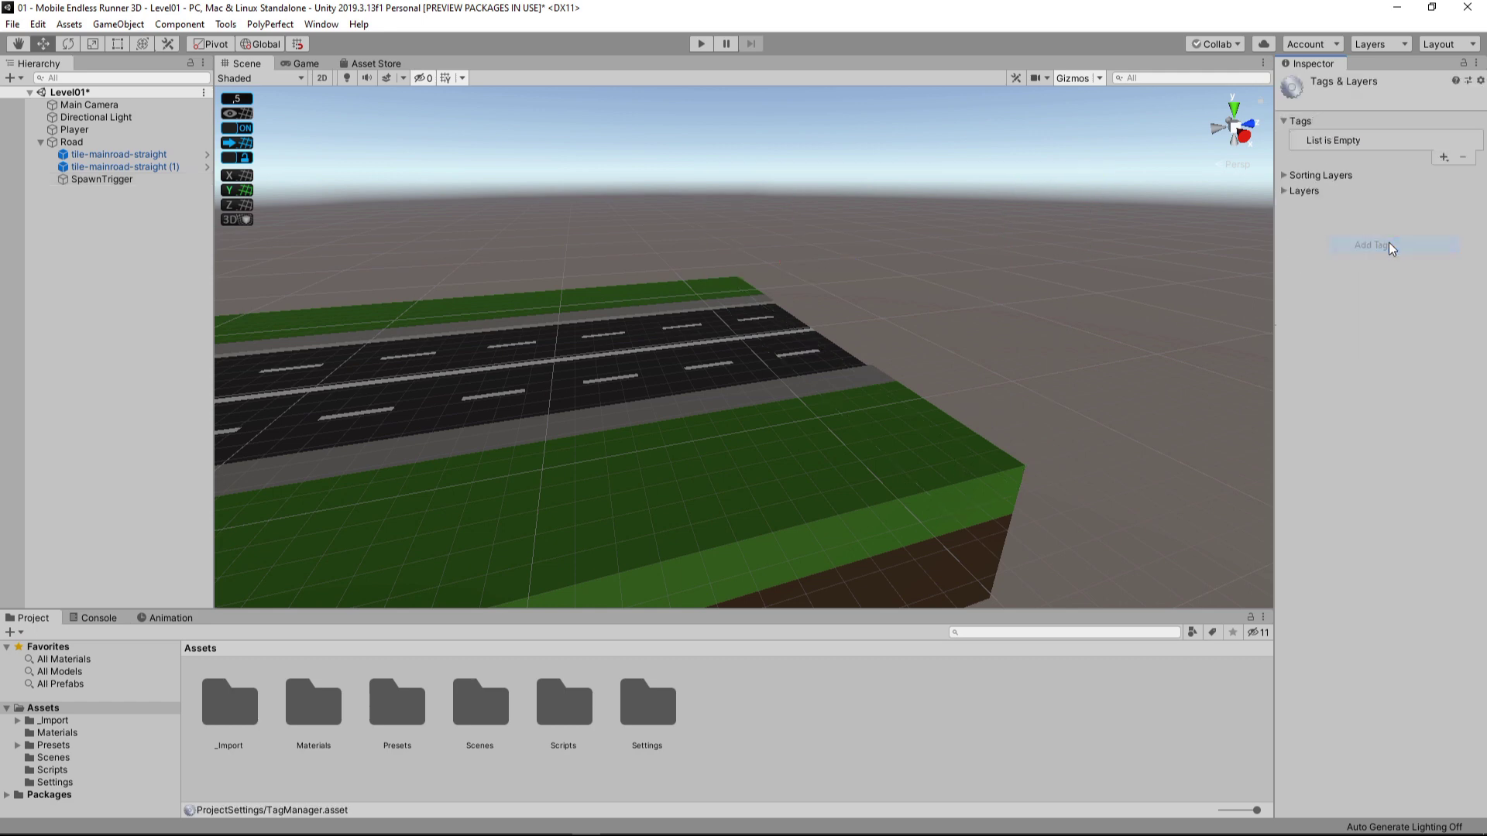
left_click(1444, 157)
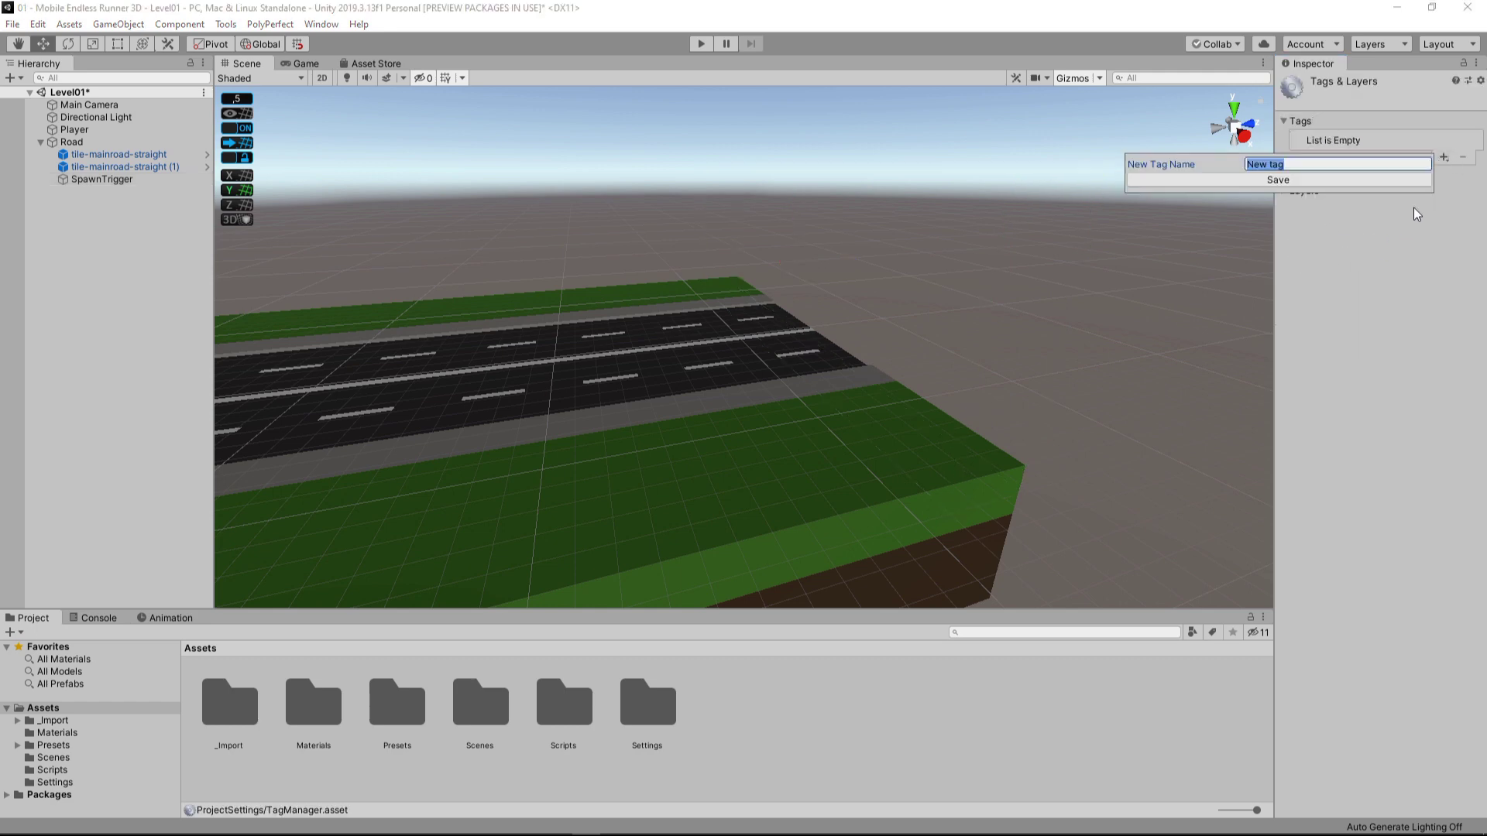
type("SpawnTrigger")
key("Return")
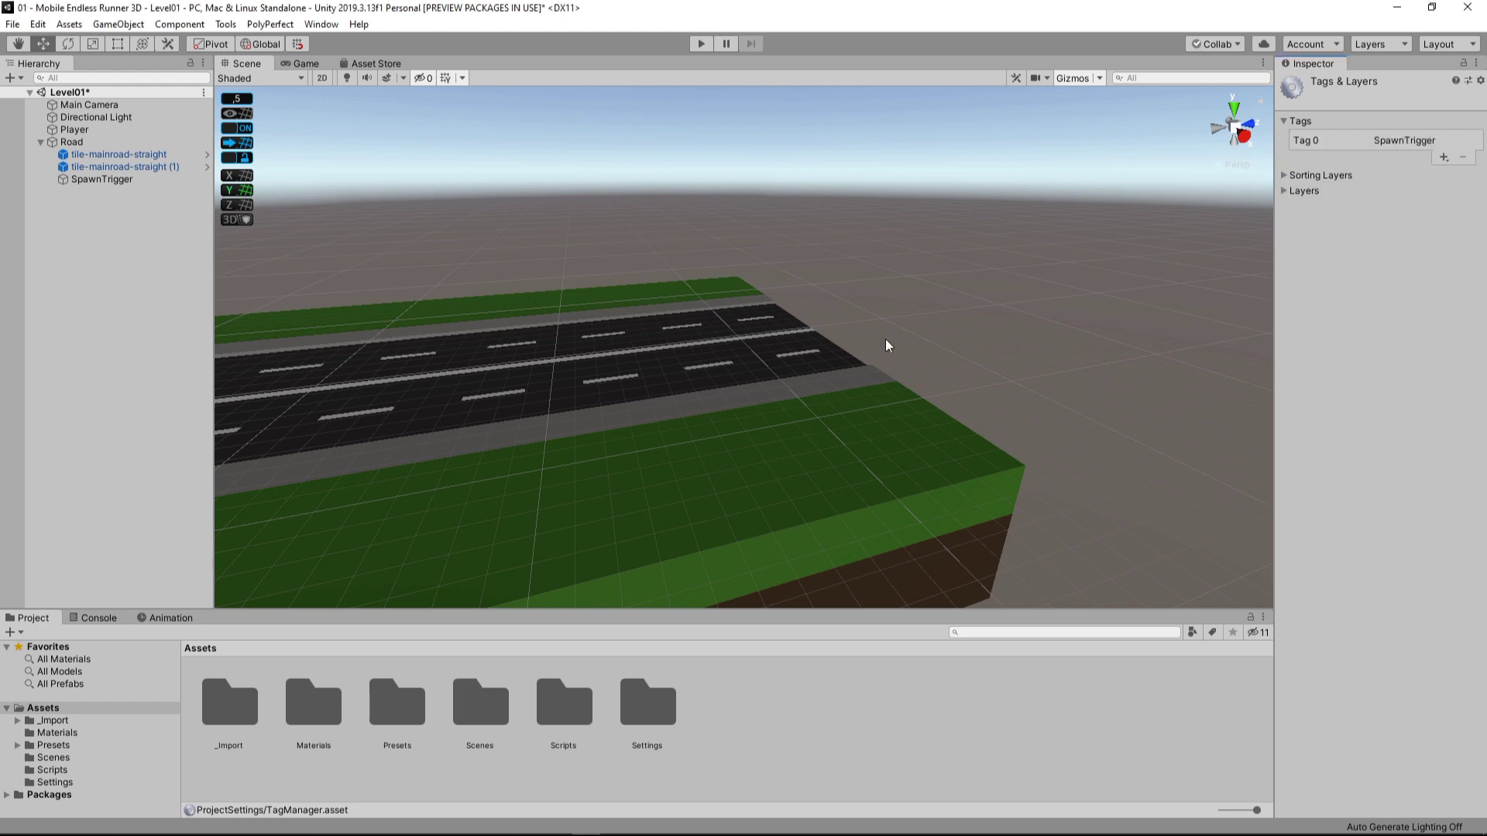
Step: Assign the SpawnTrigger tag to the SpawnTrigger object and save Level01
left_click(116, 179)
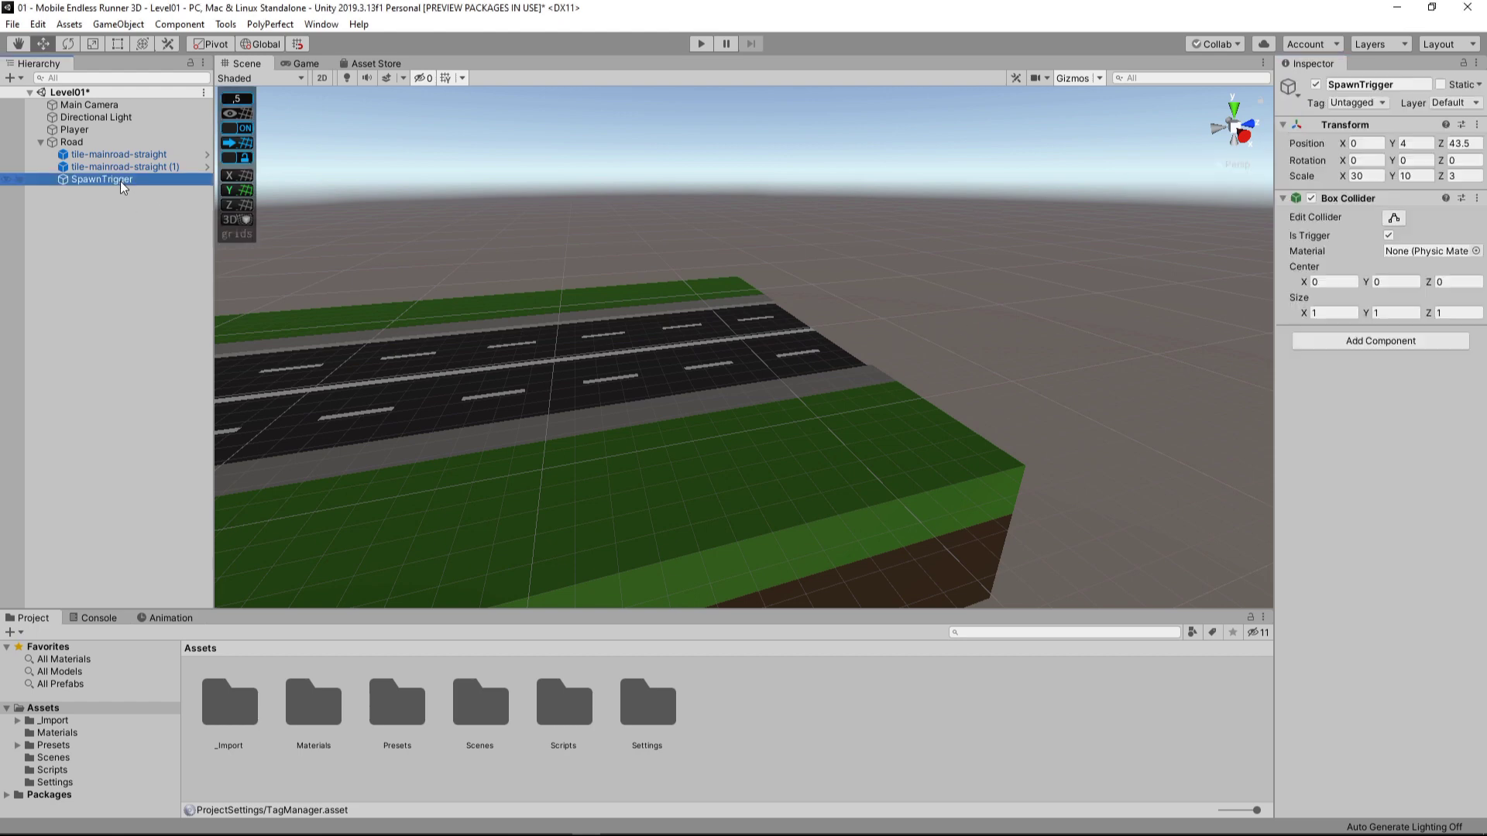
left_click(1357, 103)
left_click(1383, 240)
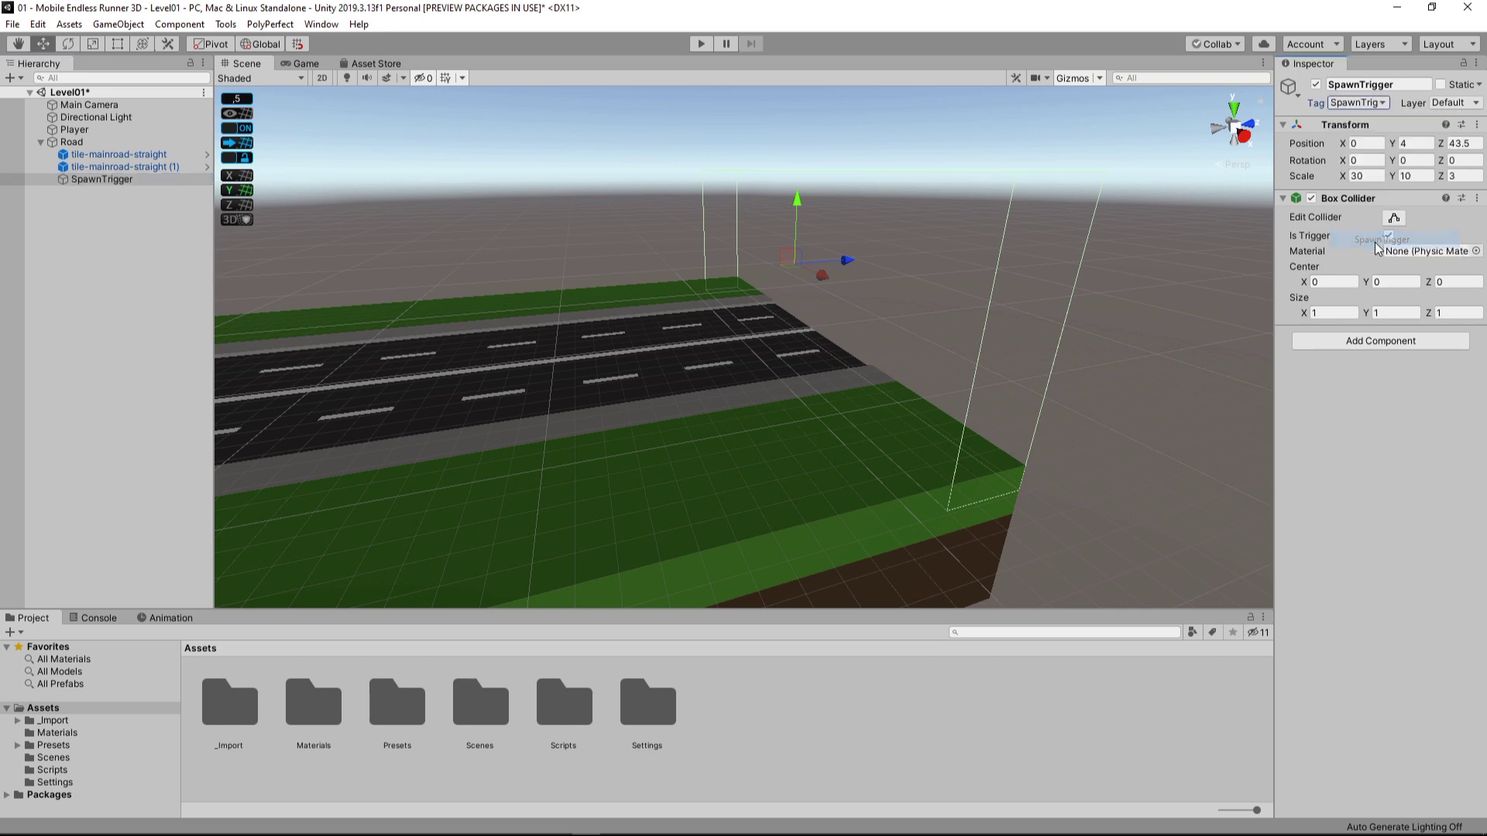
key("ctrl+s")
left_click(1085, 356)
left_click_drag(1085, 355, 1302, 515, "alt")
Step: Browse the polyperfect Low Poly Ultimate Pack prefabs down to the Props_T folder
key("a")
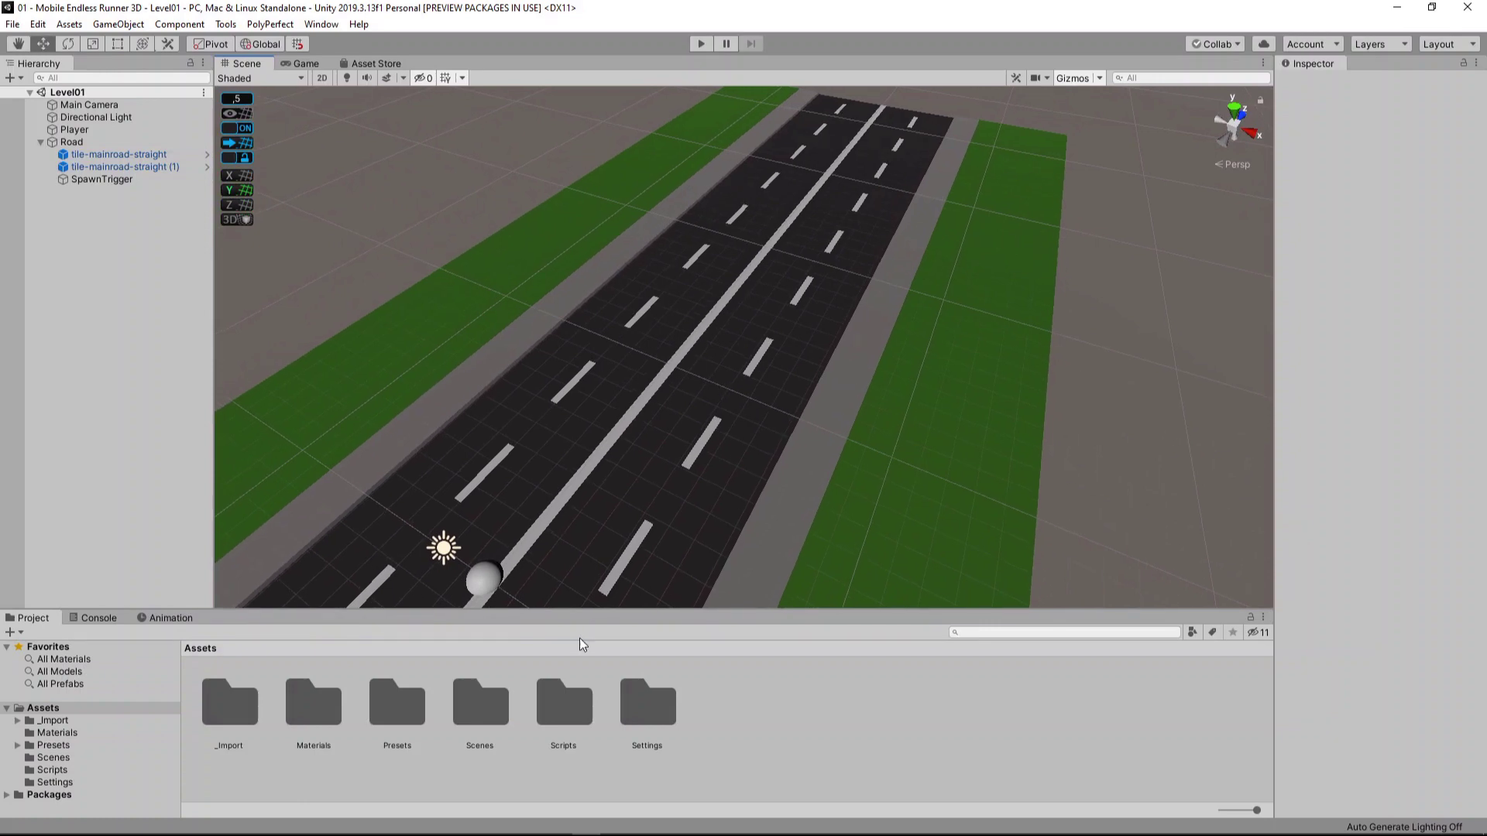
double_click(236, 697)
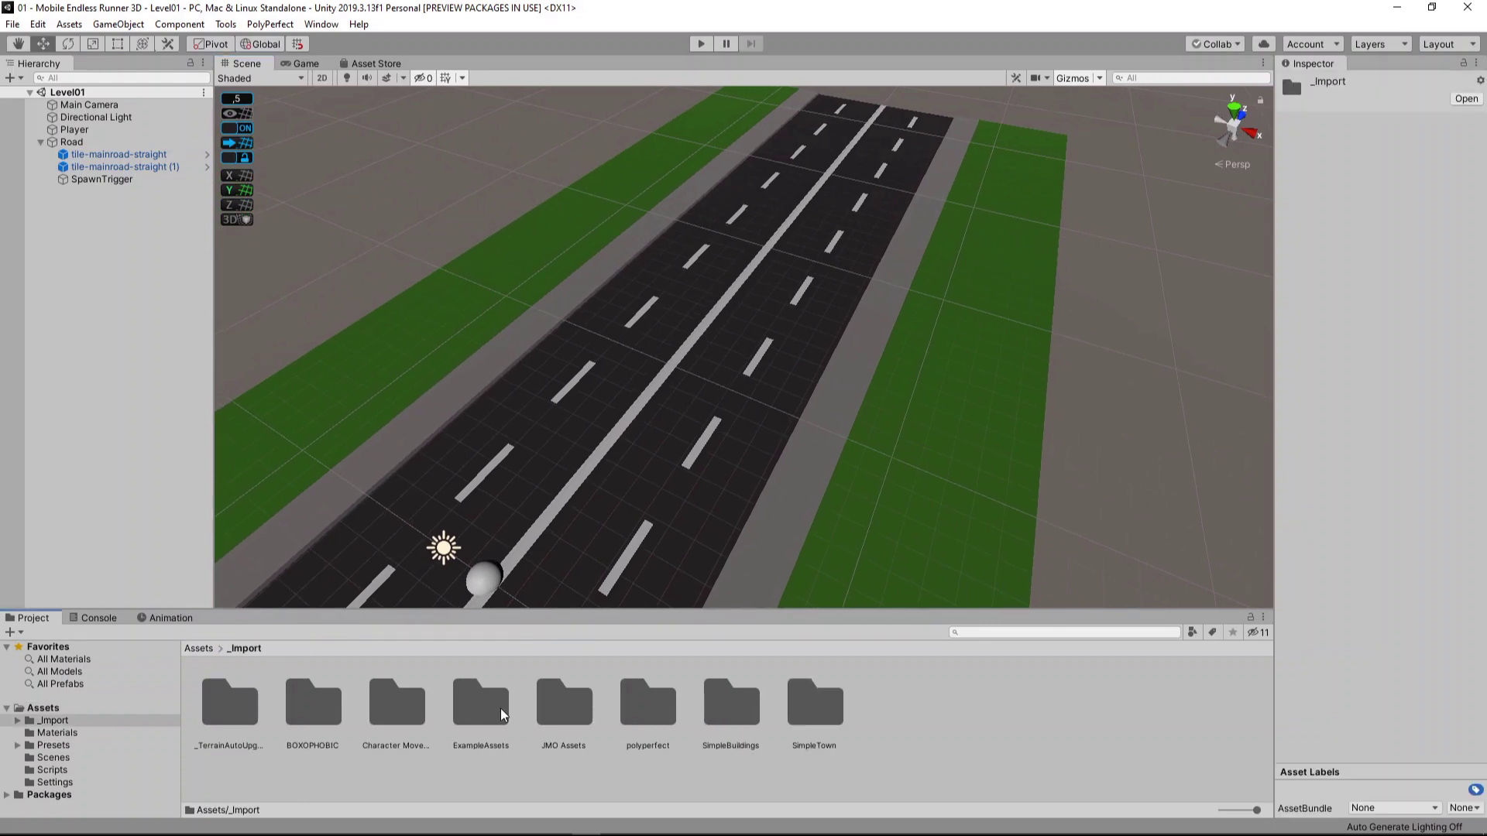
double_click(629, 719)
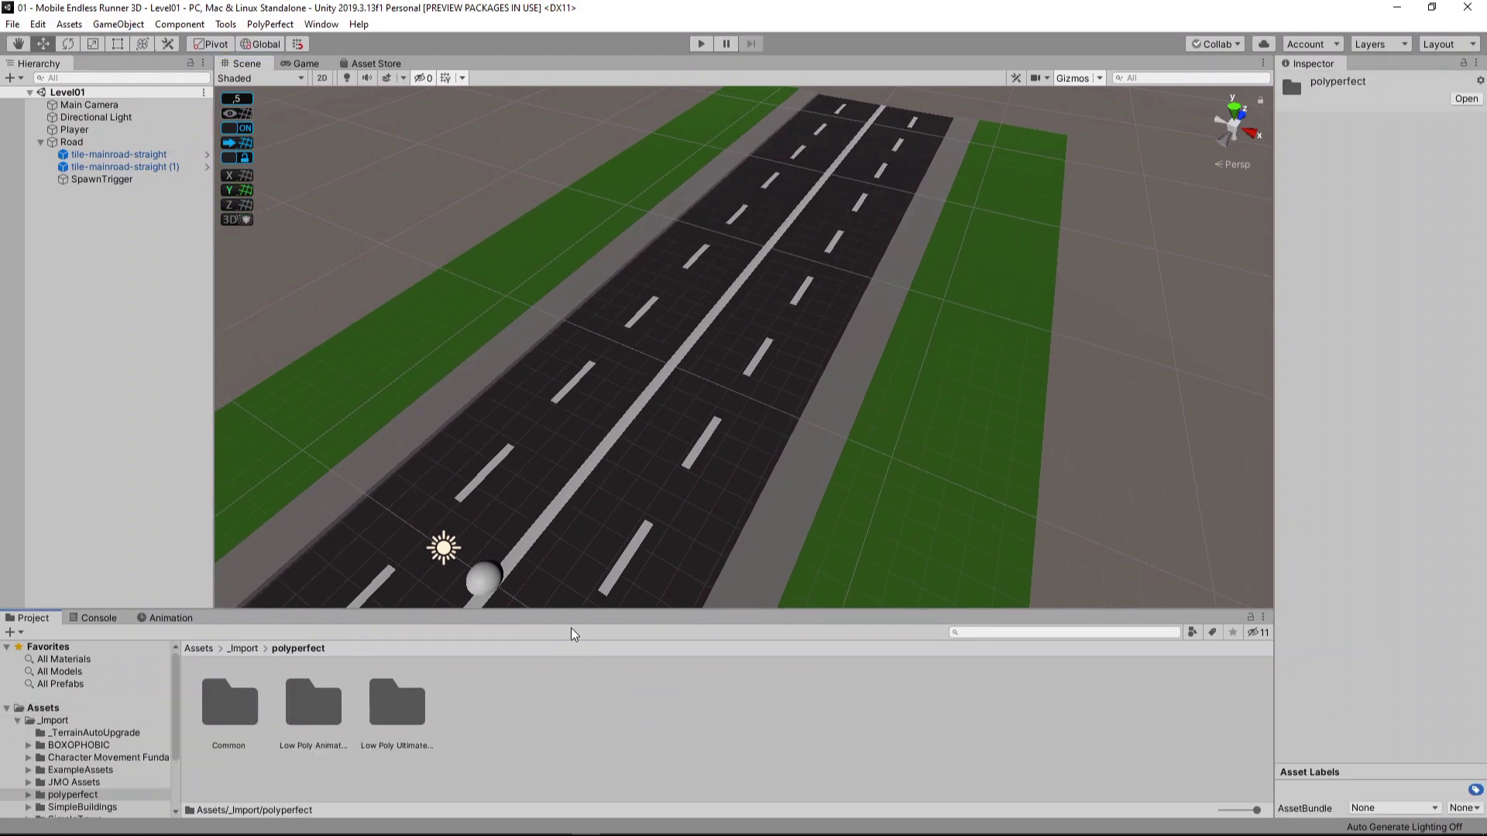
left_click_drag(577, 609, 574, 444)
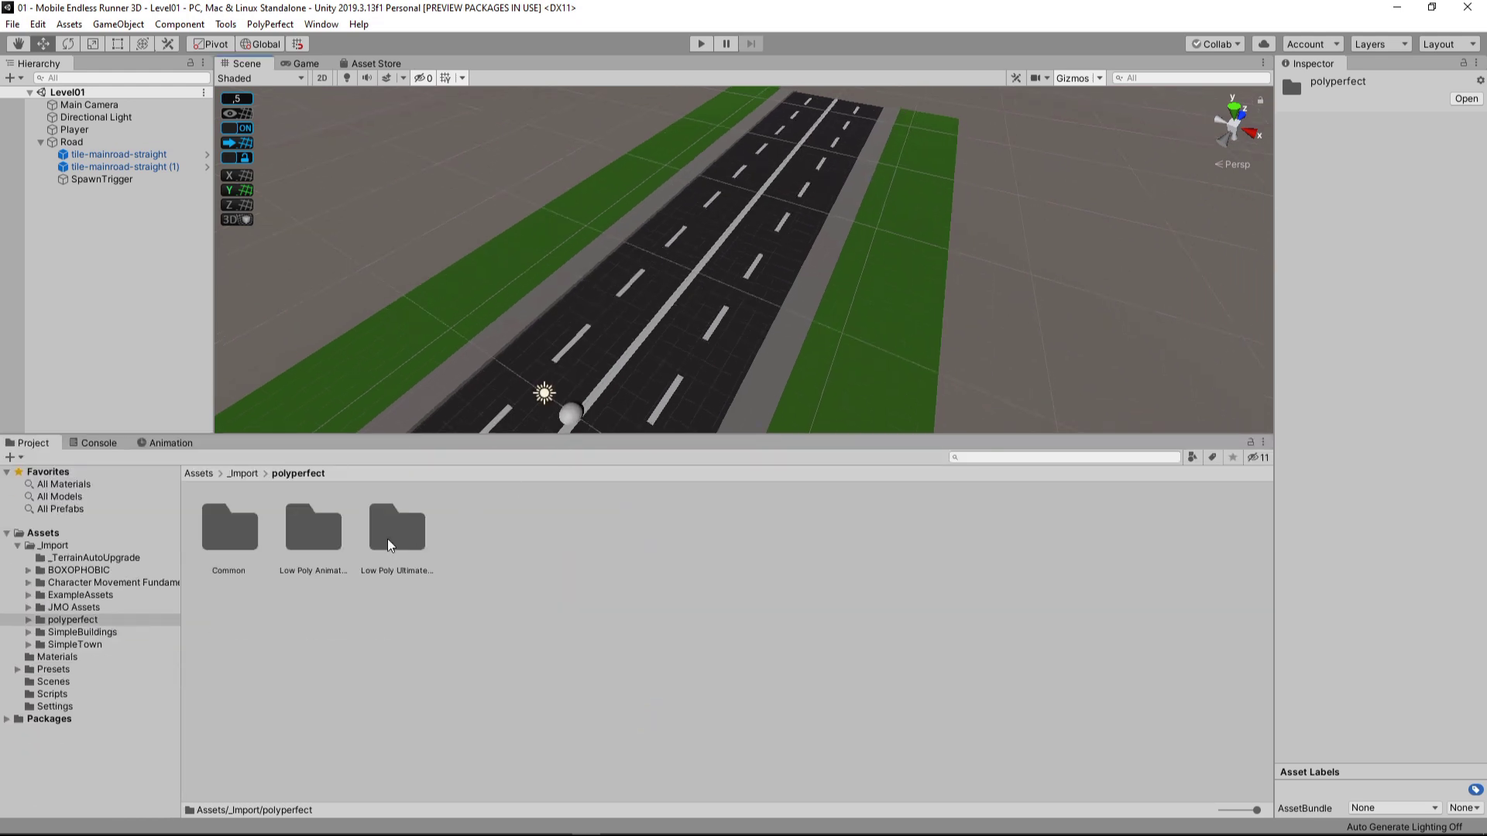
double_click(389, 546)
double_click(592, 529)
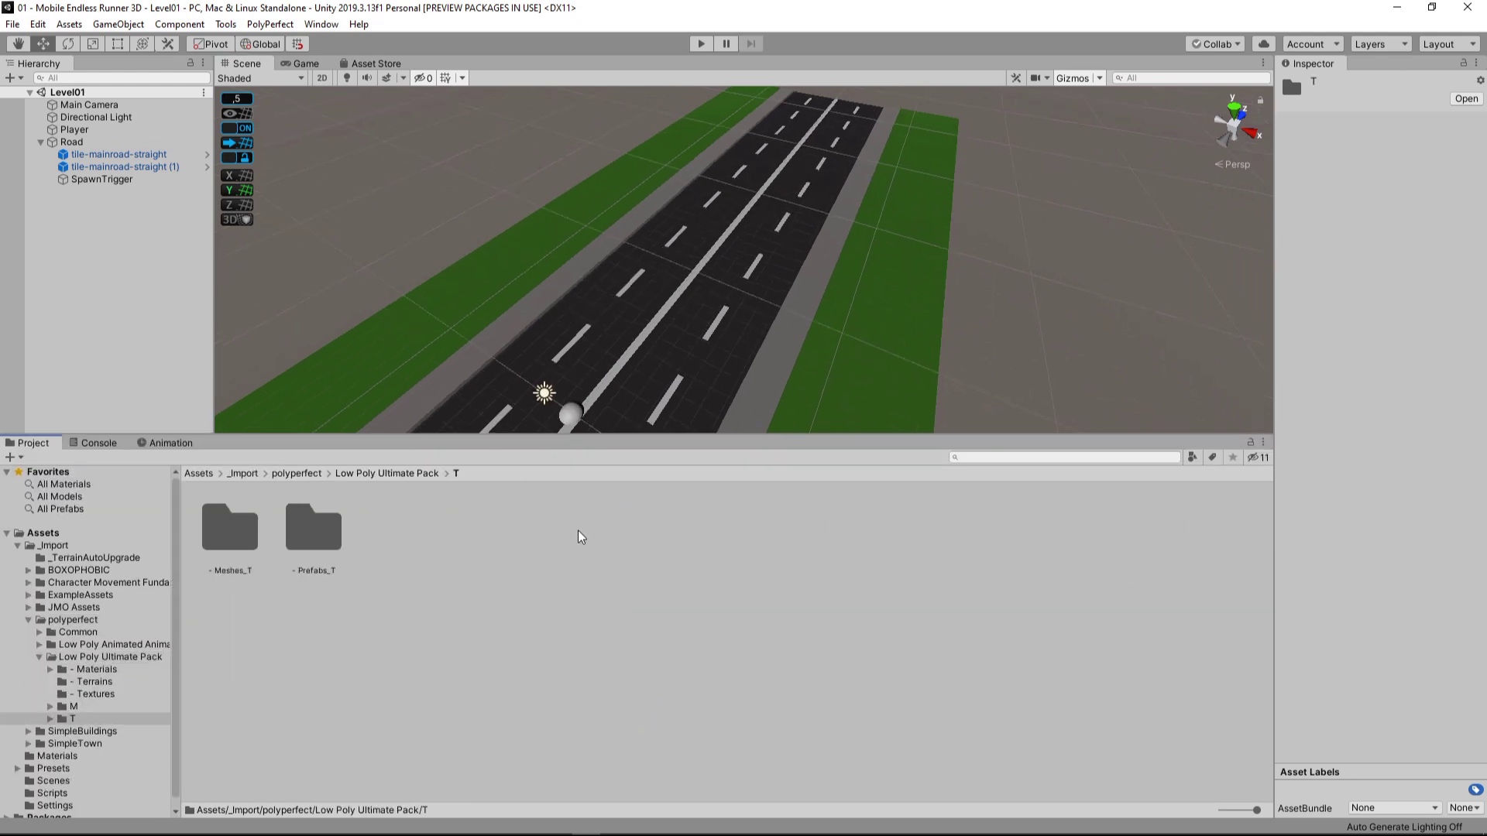
double_click(312, 530)
double_click(511, 627)
double_click(426, 546)
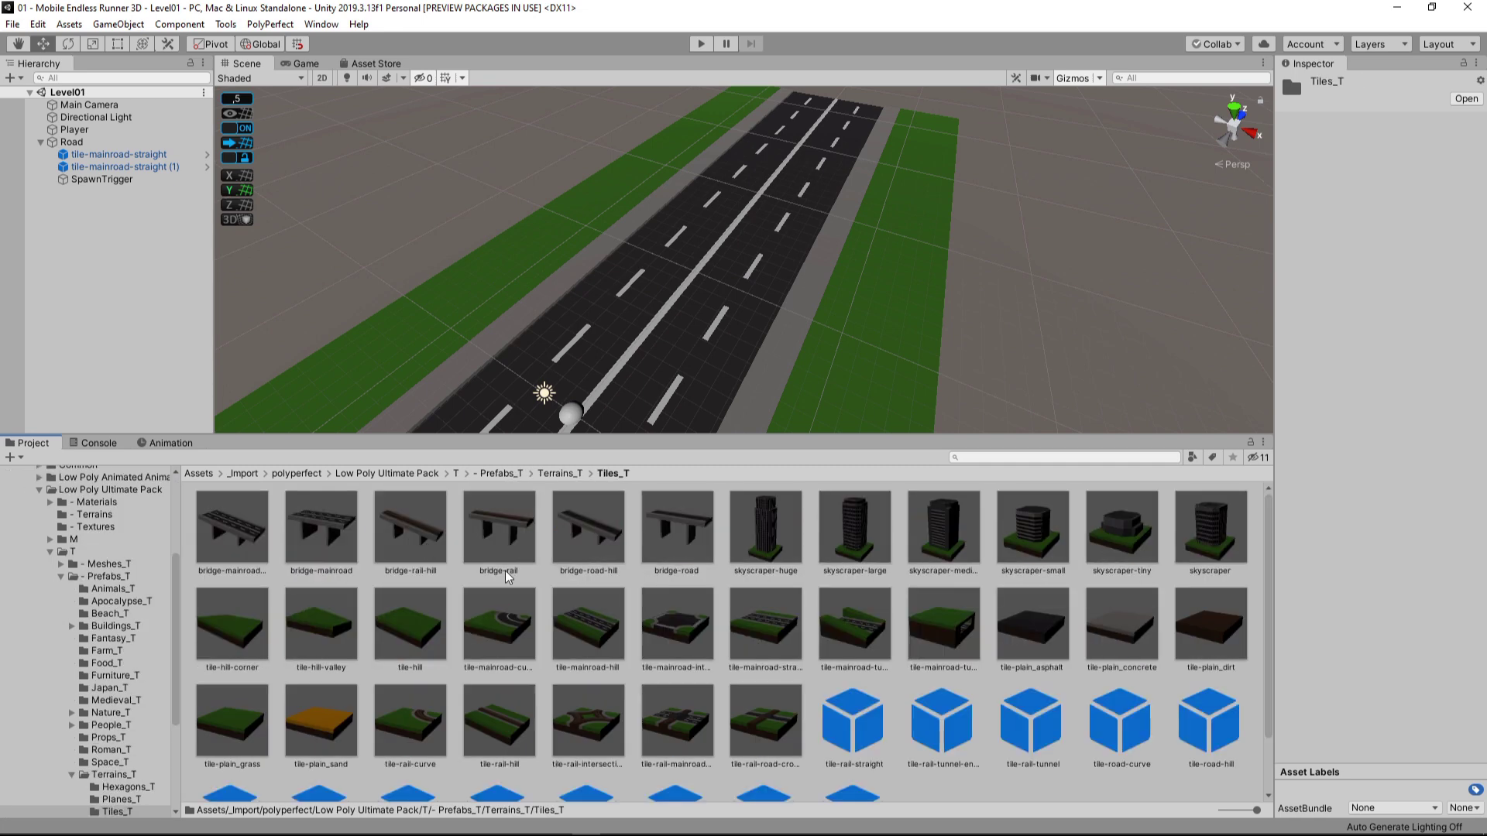
left_click(490, 475)
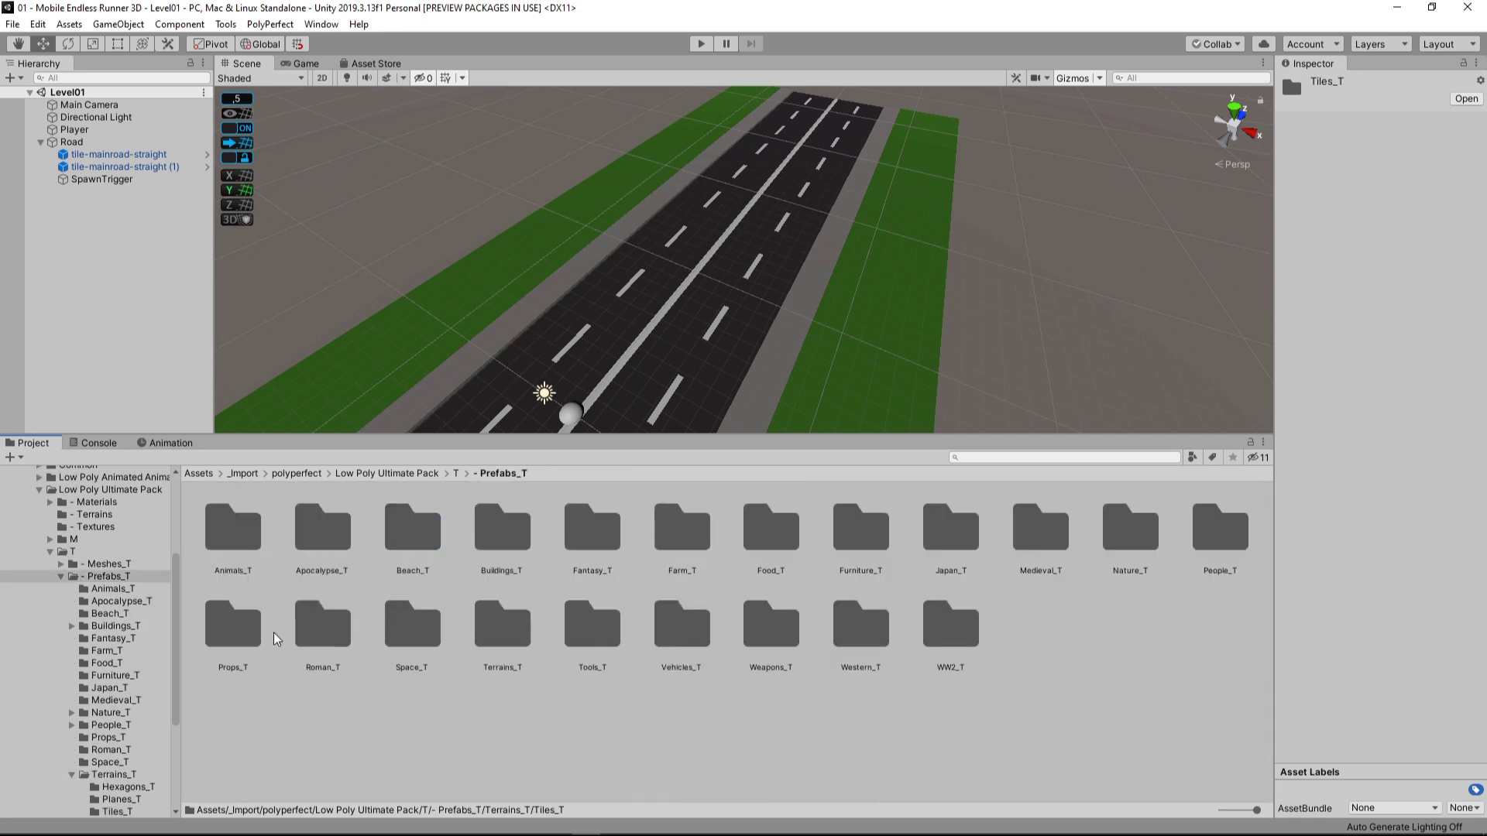
double_click(234, 626)
scroll(833, 649, "down", 6)
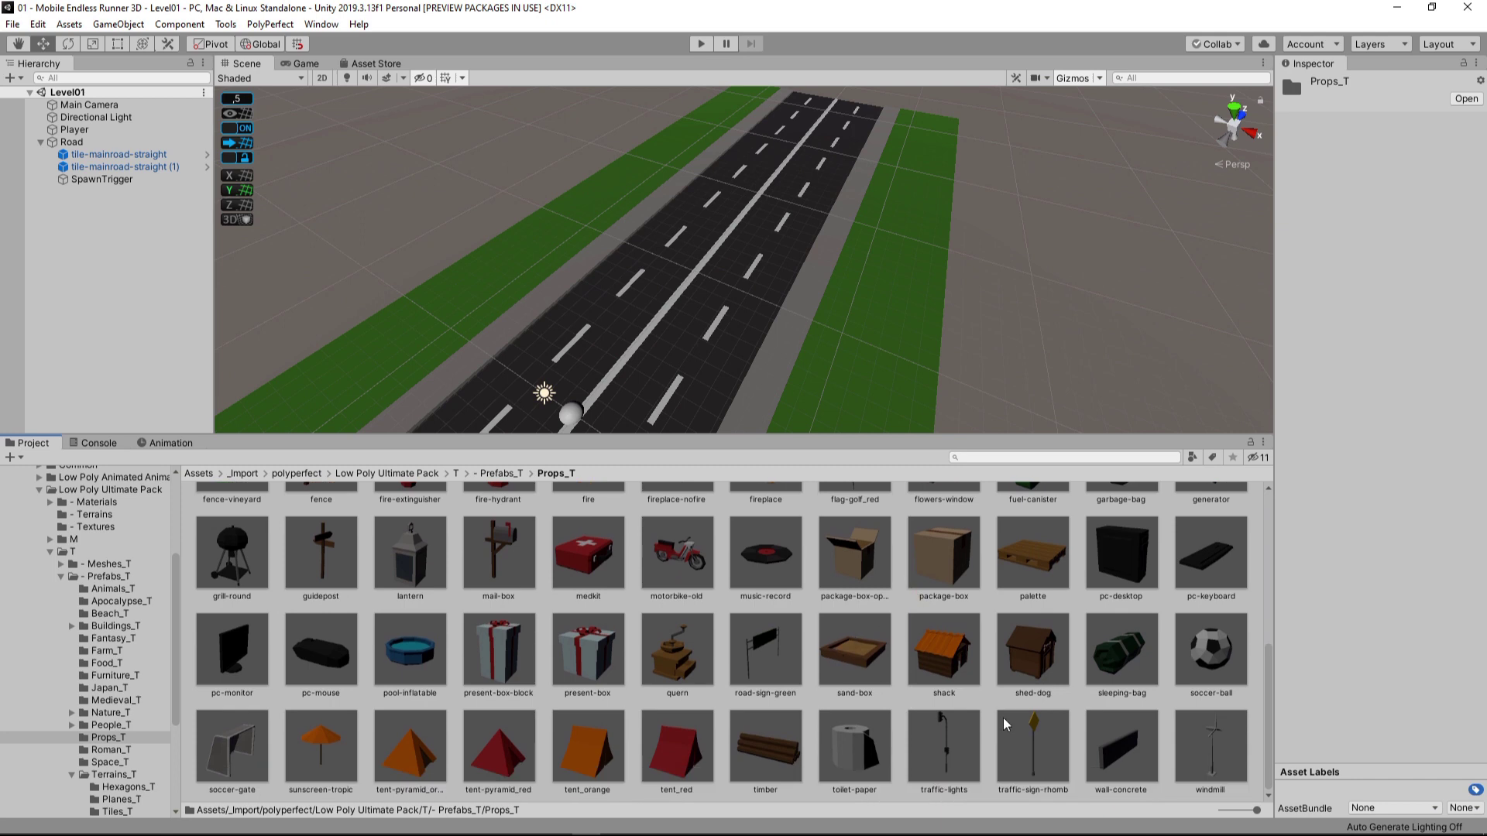
scroll(952, 681, "up", 4)
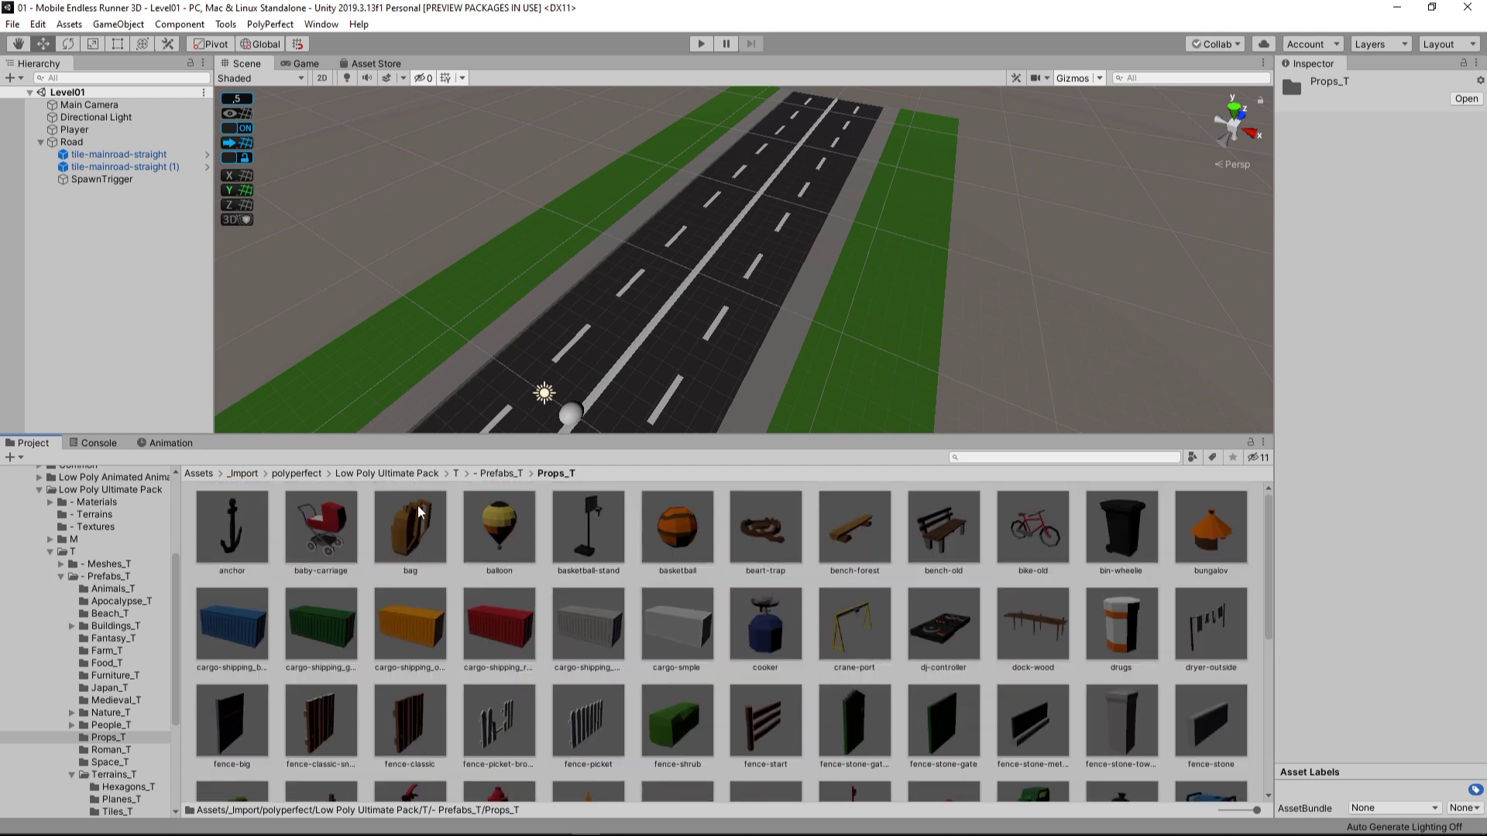
Step: Return to _Import and open SimpleTown > Prefabs > Props
left_click(308, 478)
left_click(232, 473)
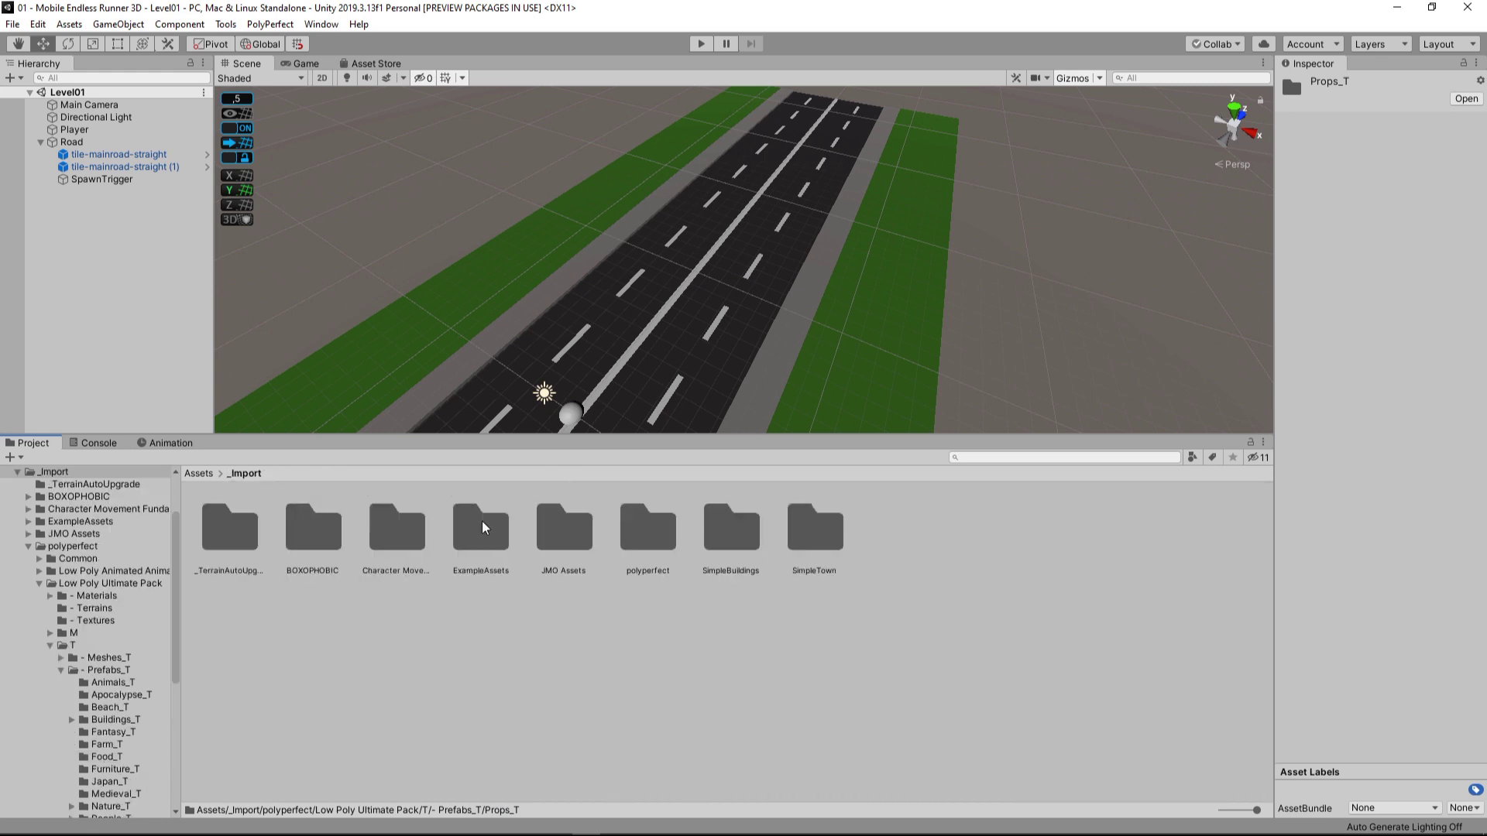
double_click(808, 548)
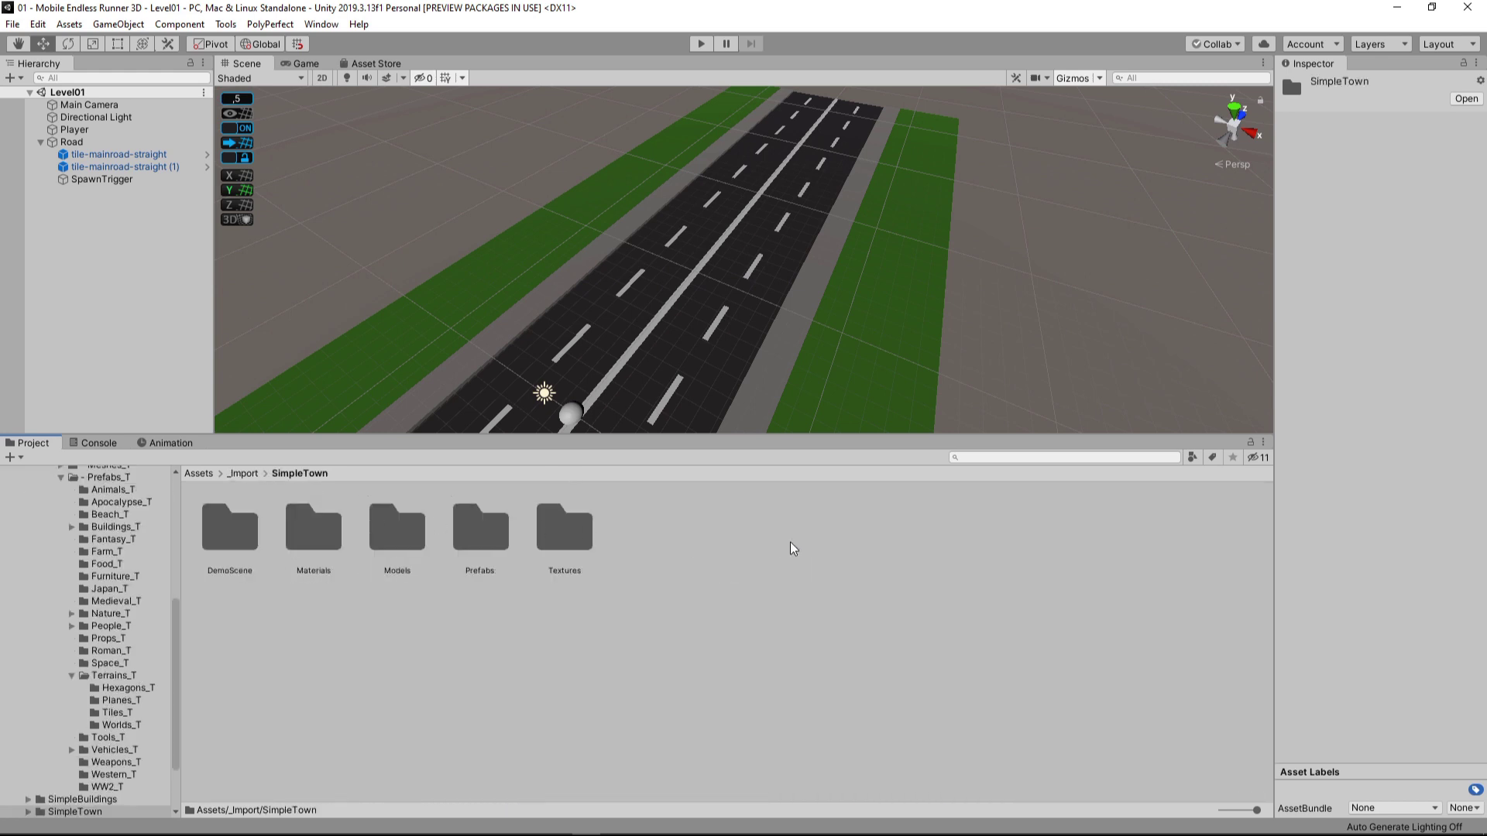
double_click(475, 539)
double_click(393, 531)
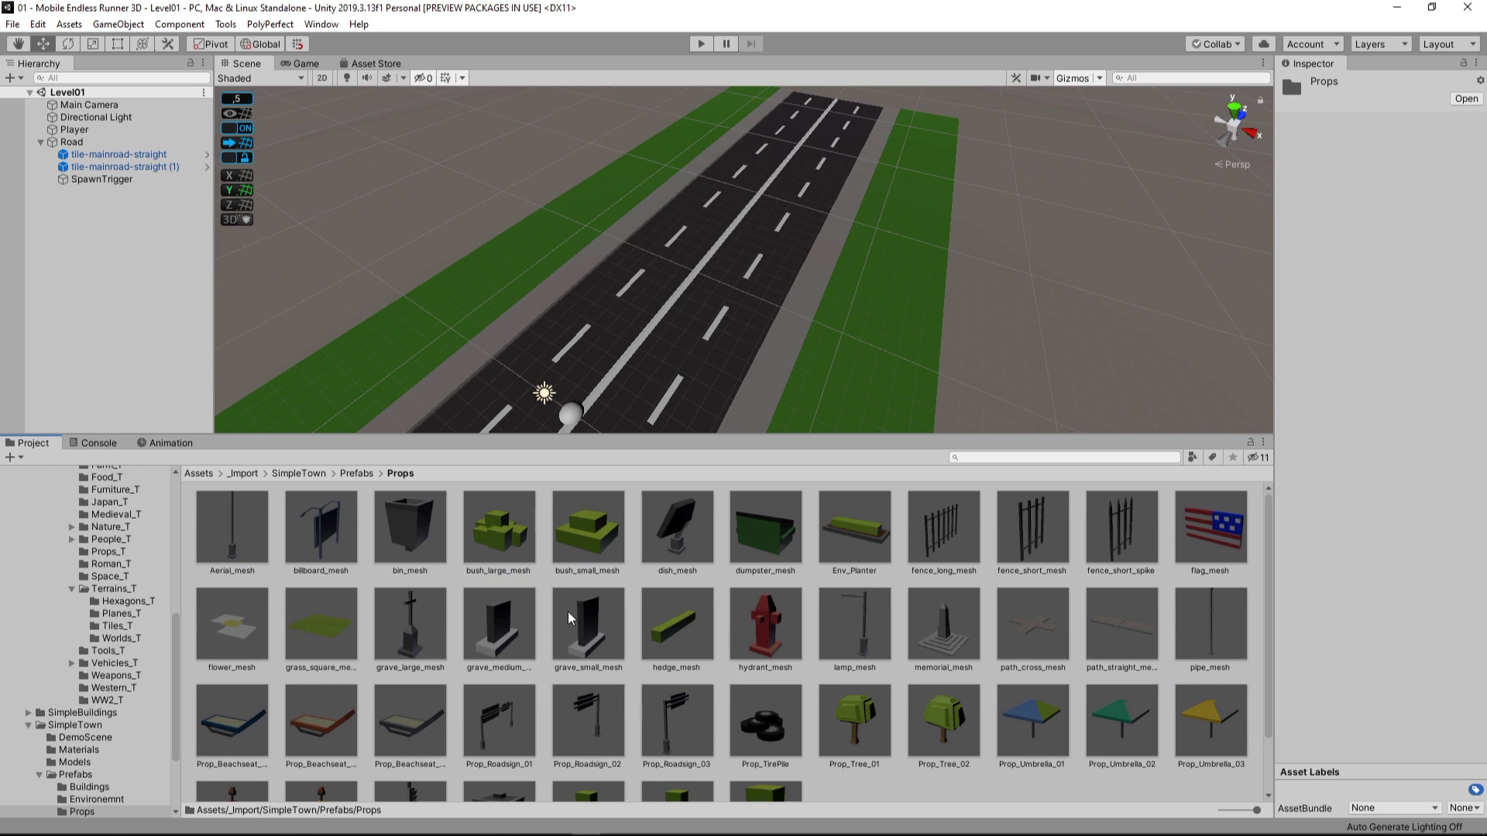
Step: Try placing the Aerial_mesh prop on the road, then undo it
left_click_drag(244, 548, 565, 347)
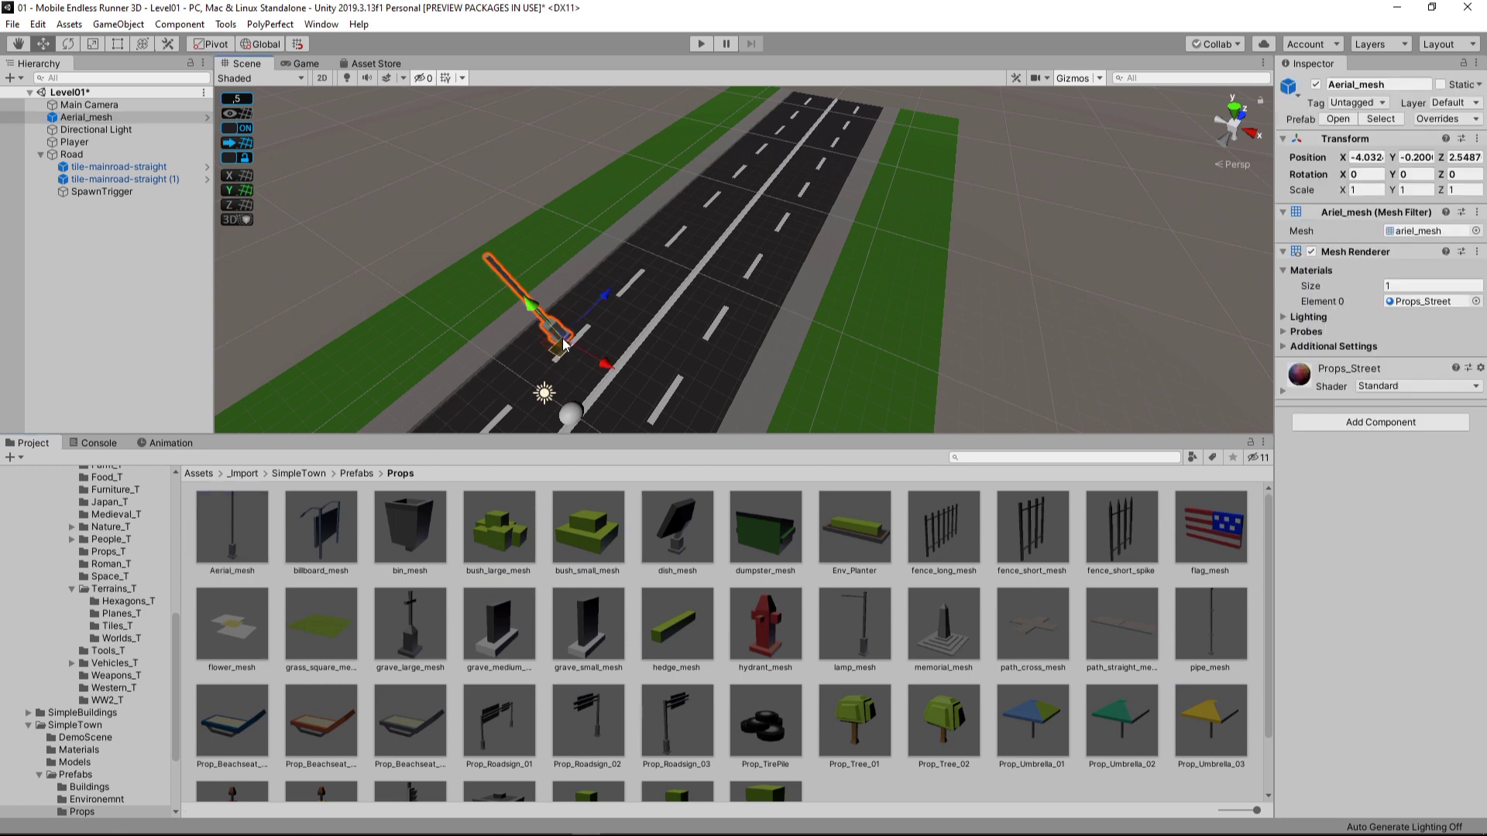
key("ctrl+z")
double_click(374, 548)
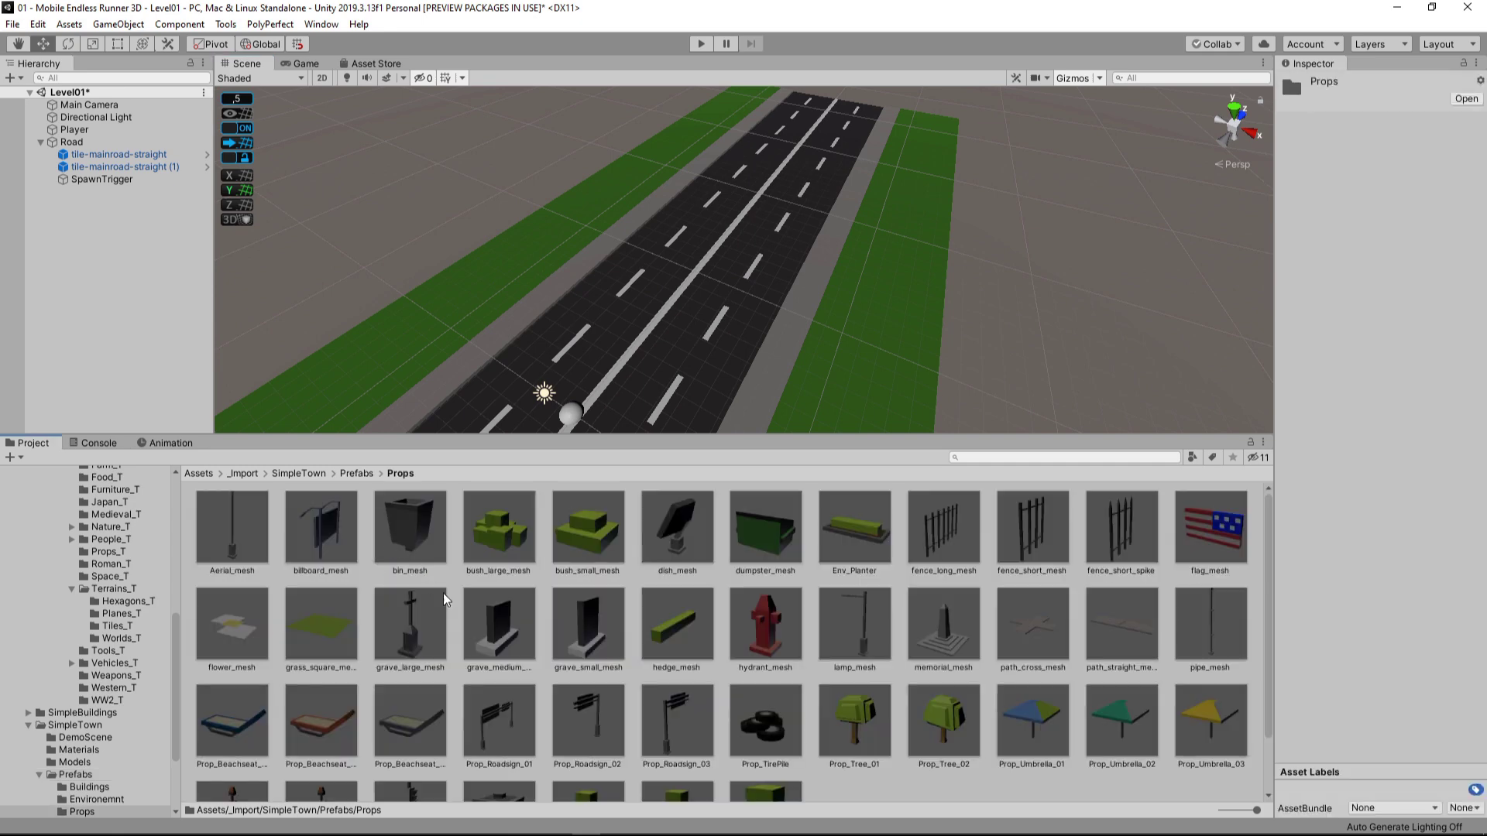
scroll(852, 674, "down", 3)
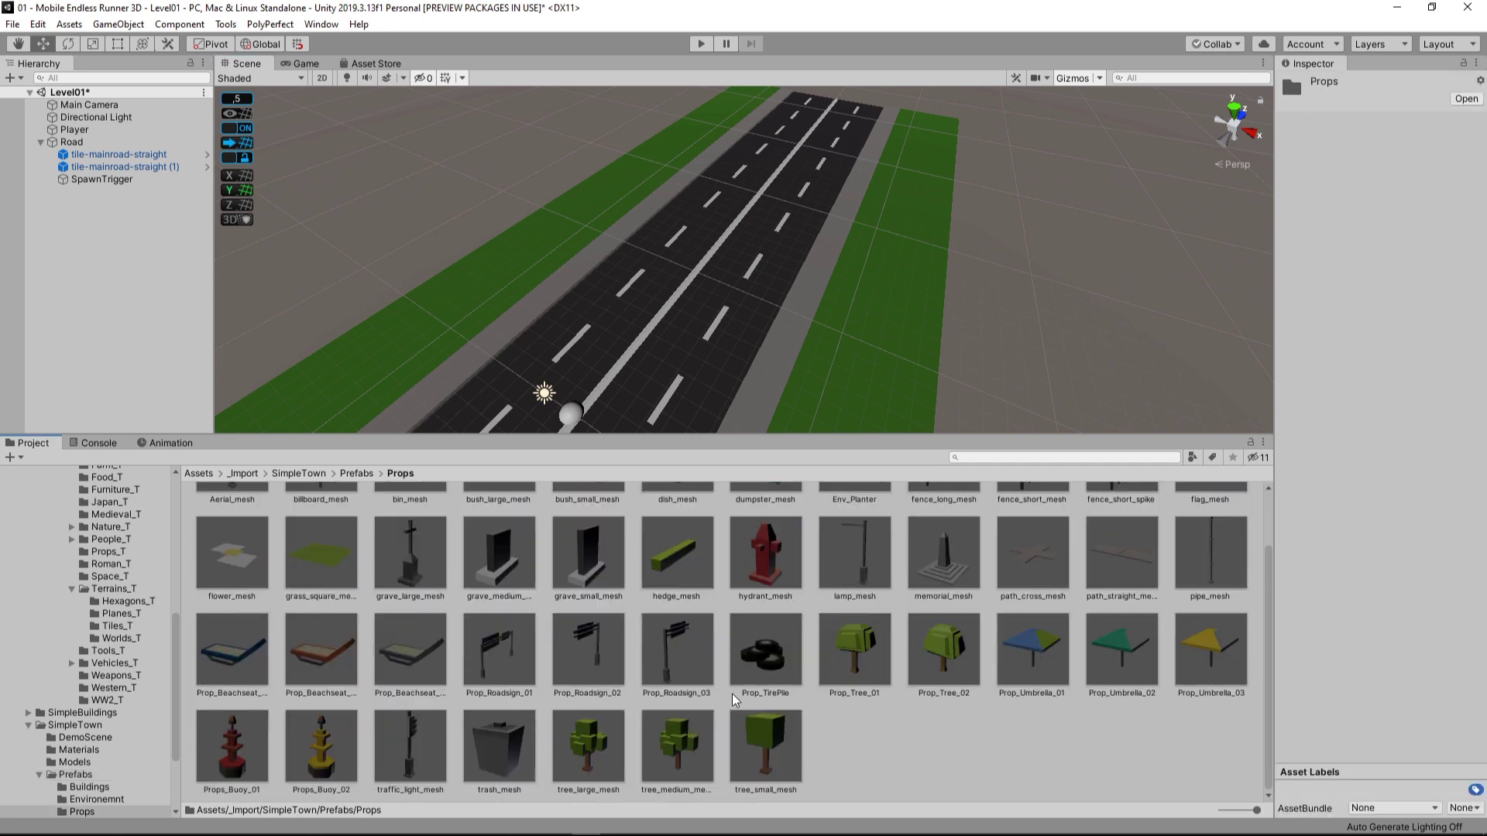
scroll(1078, 635, "up", 3)
Step: Preview pipe_mesh and lamp_mesh, then place lamp_mesh beside the road
left_click(1199, 629)
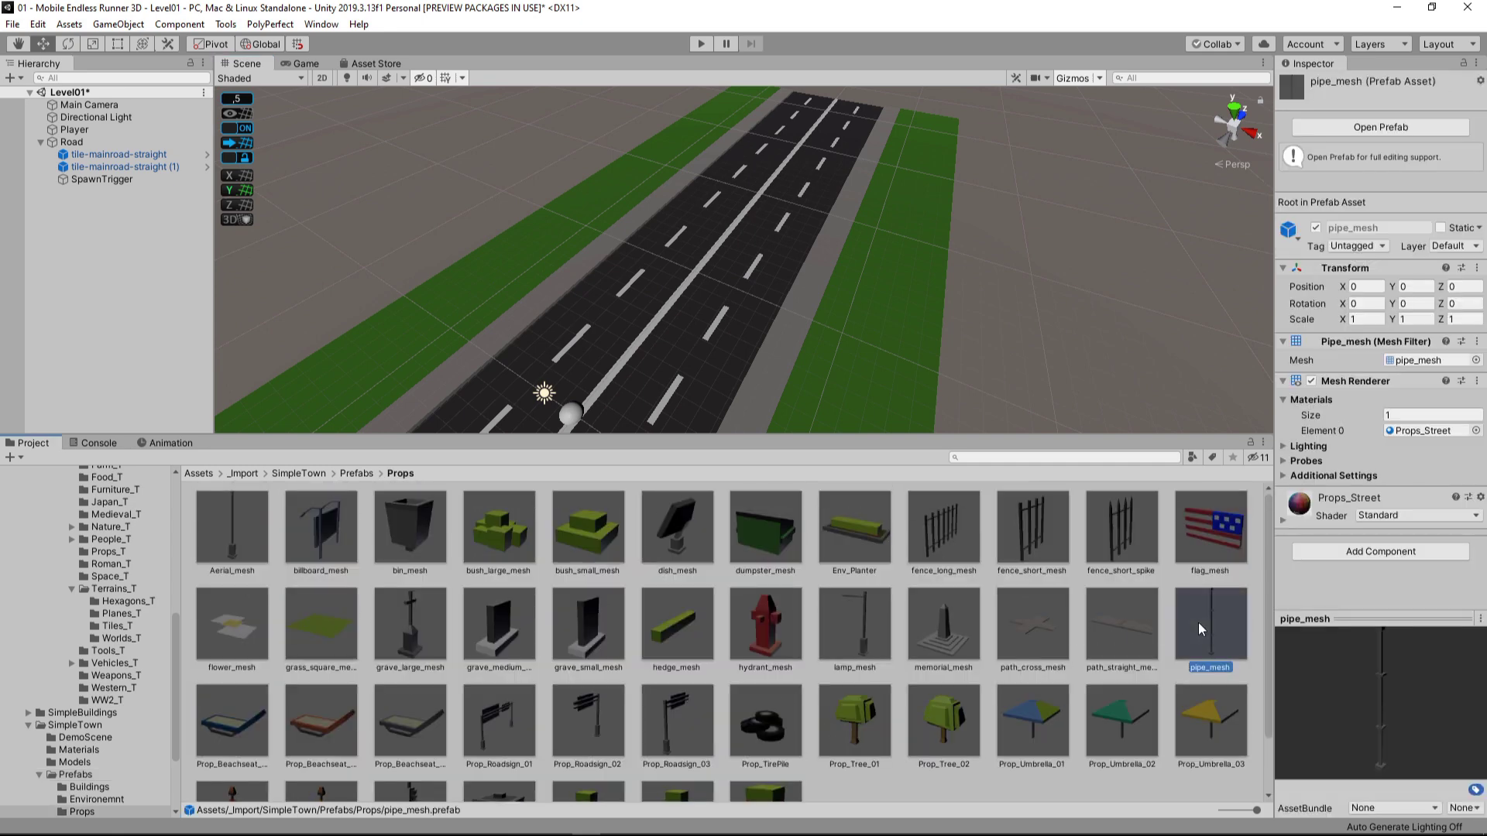
left_click_drag(1368, 605, 1344, 461)
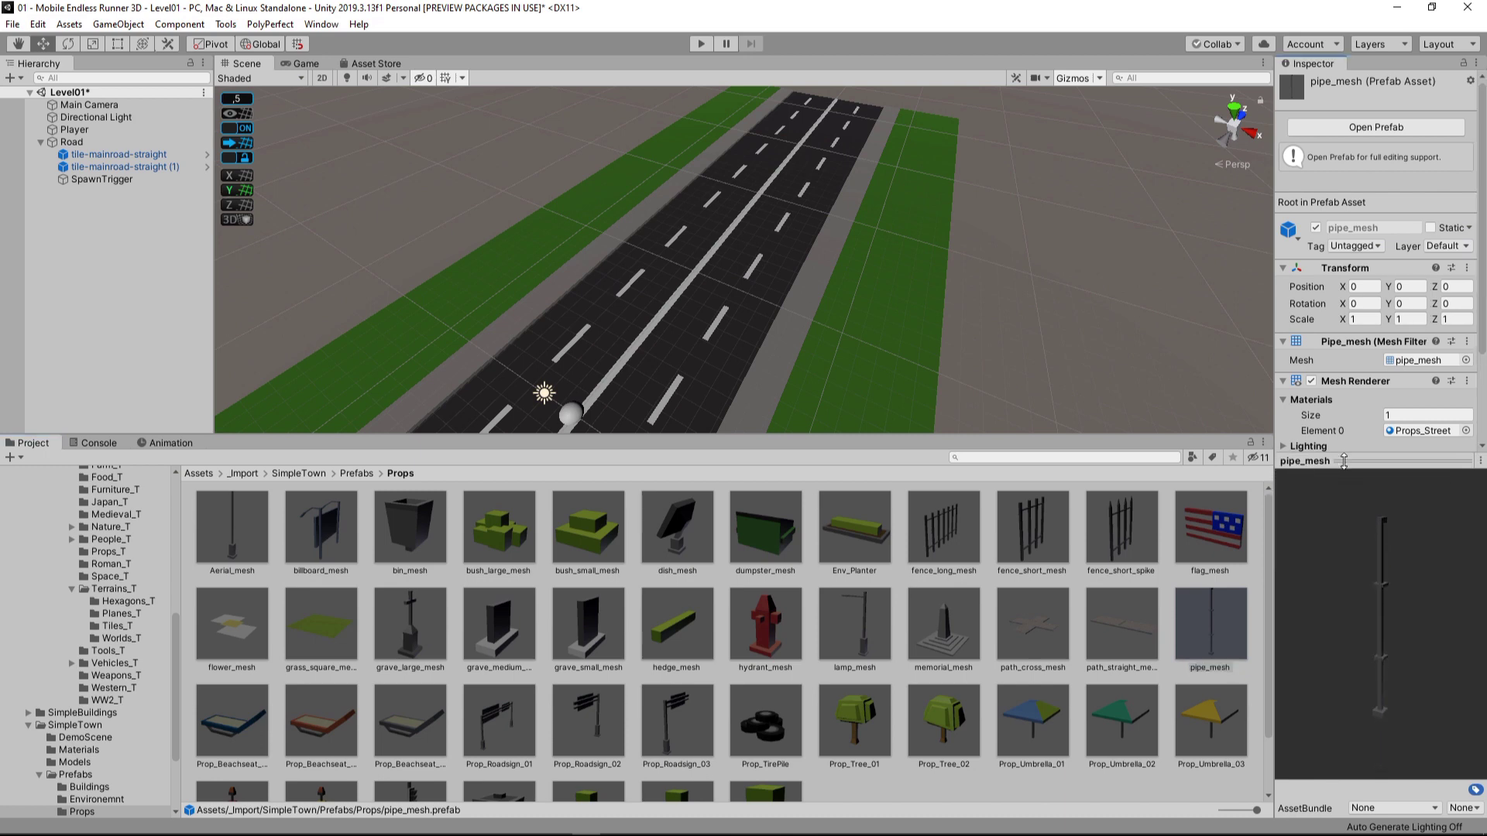
left_click_drag(1350, 606, 1220, 611)
left_click(871, 608)
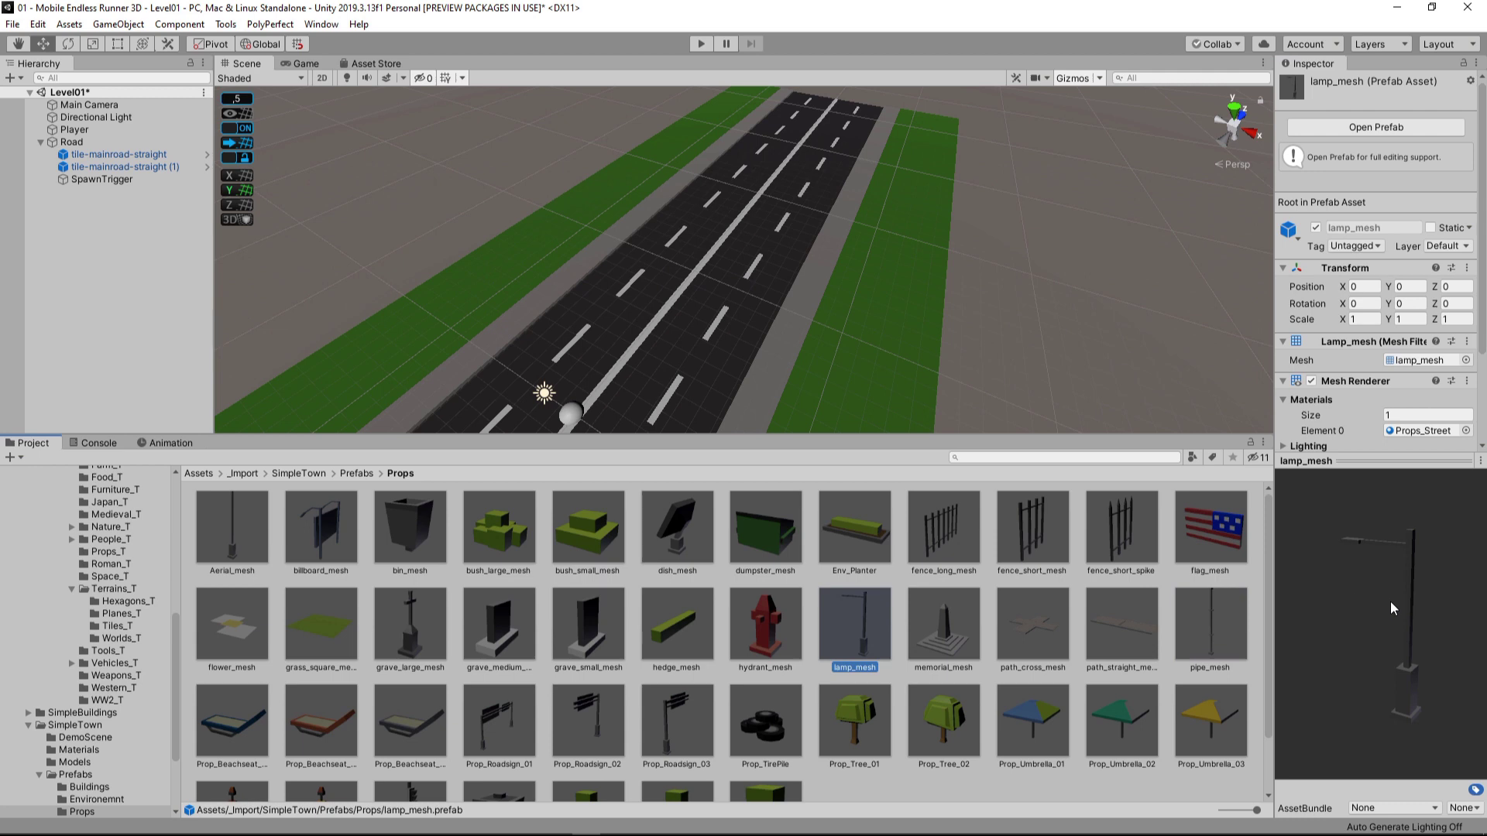
left_click_drag(1394, 609, 1459, 593)
left_click_drag(847, 644, 599, 260)
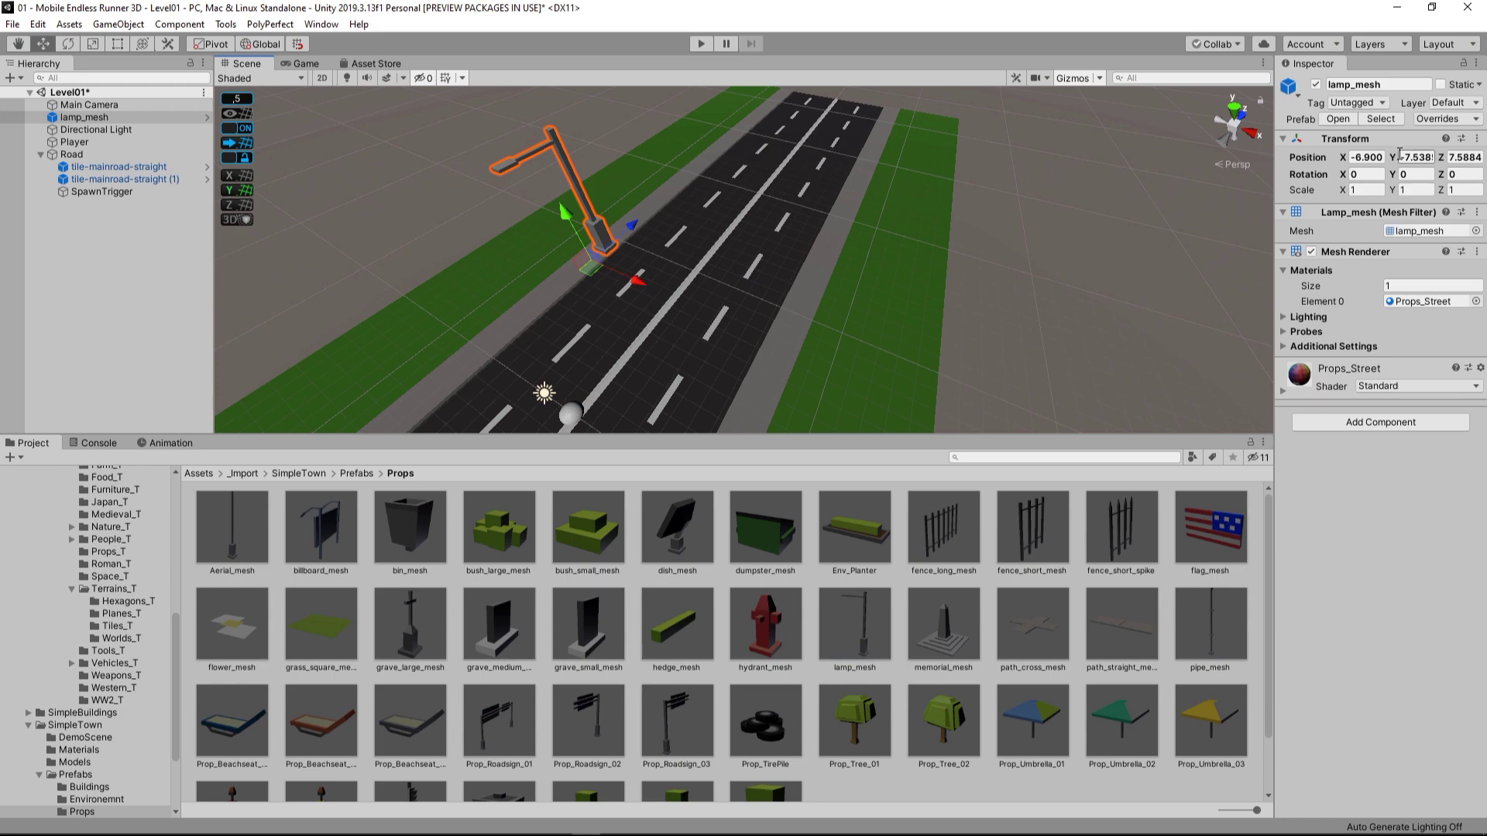
Step: Parent lamp_mesh under the Road object and orbit the view to face across the road
left_click_drag(95, 118, 113, 186)
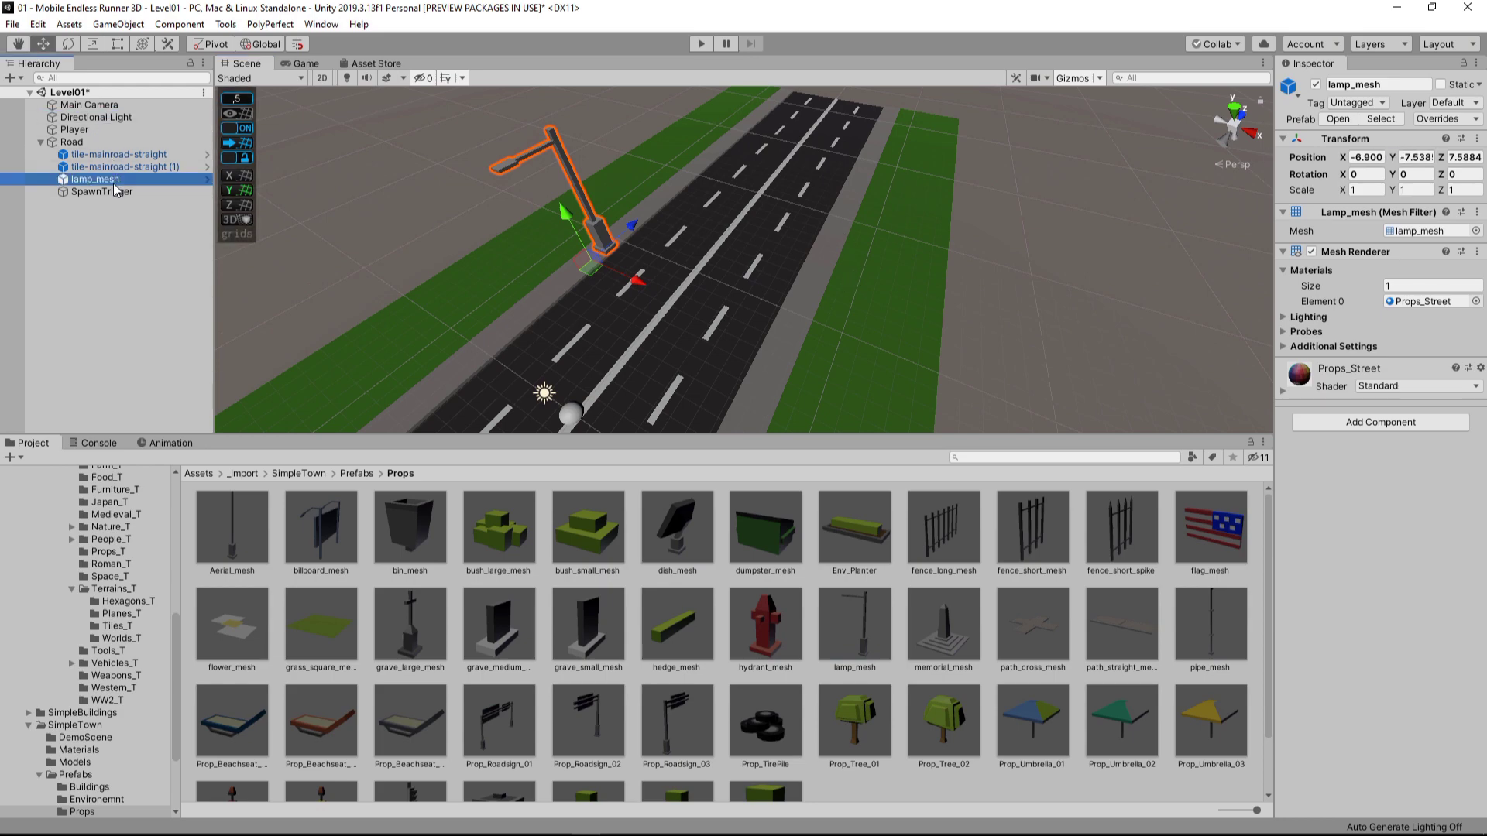
right_click_drag(714, 297, 688, 272)
left_click_drag(688, 272, 268, 279, "alt")
left_click(268, 279)
left_click_drag(905, 320, 298, 333, "alt")
left_click_drag(1115, 434, 1038, 610)
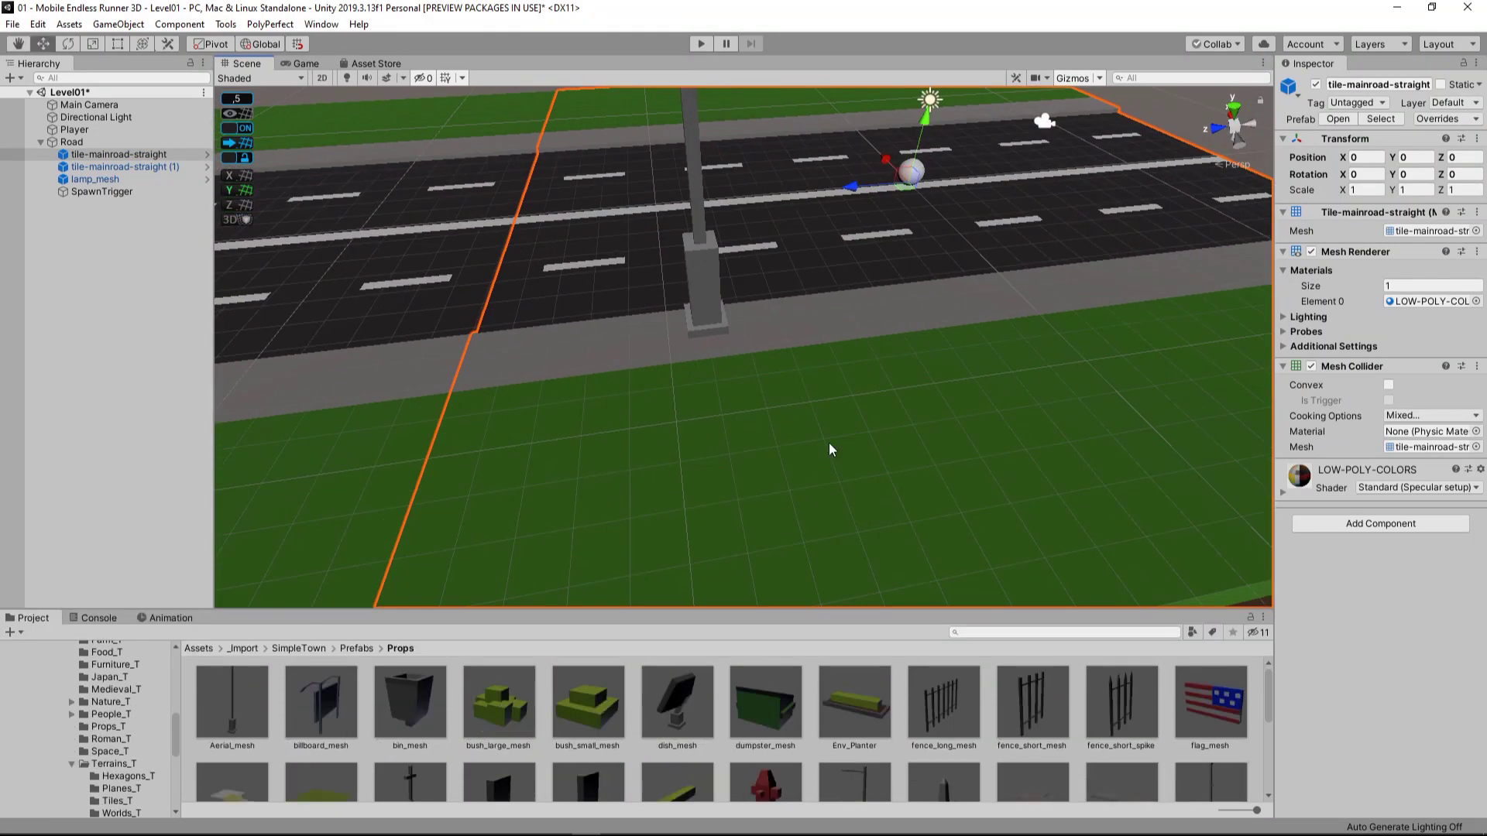
Step: In a top-down view, slide the street lamp up along the pavement
left_click(703, 288)
left_click(1234, 111)
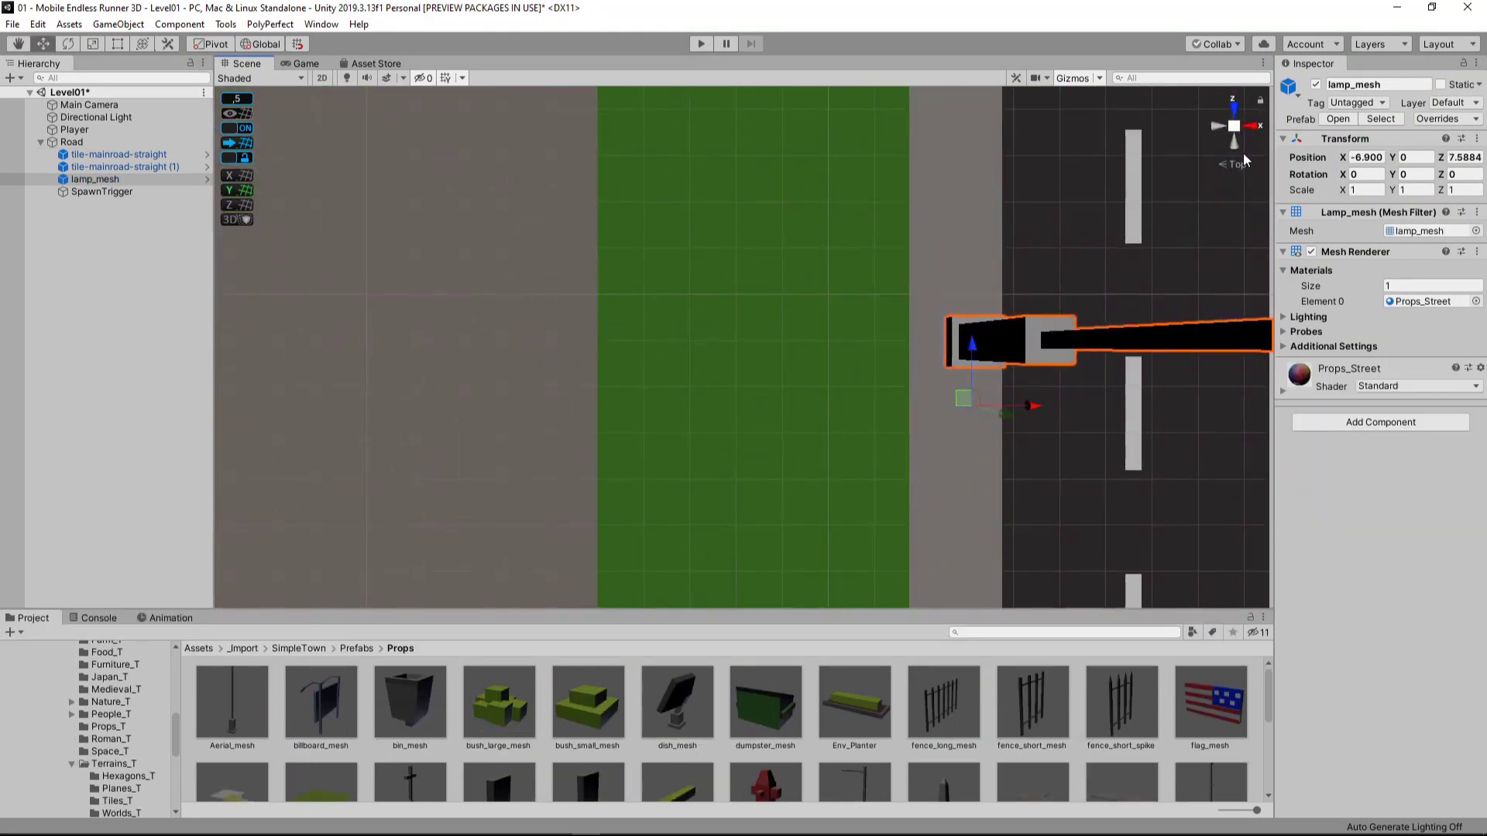
scroll(965, 359, "down", 5)
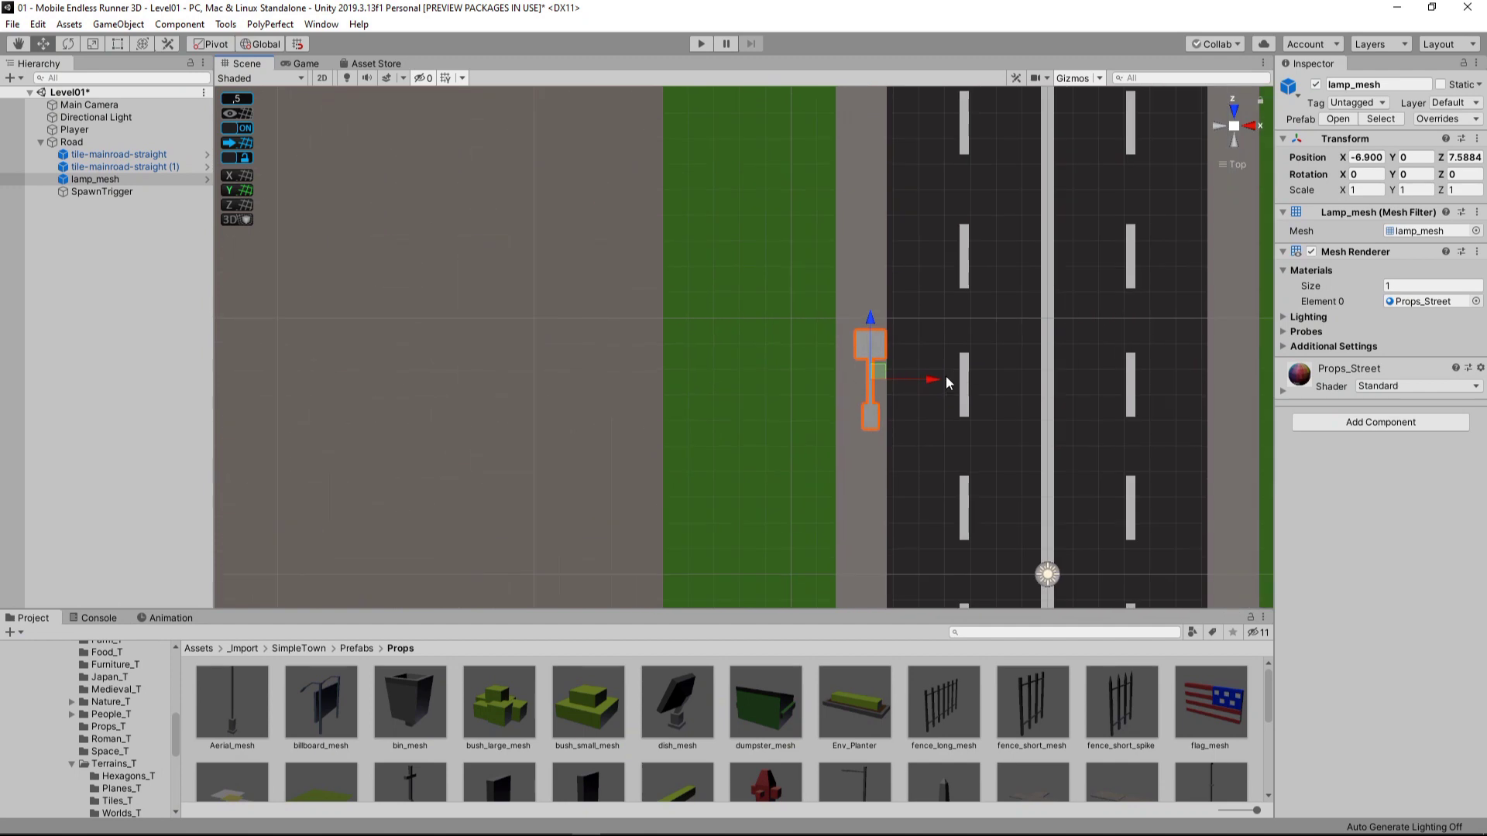
left_click(893, 375)
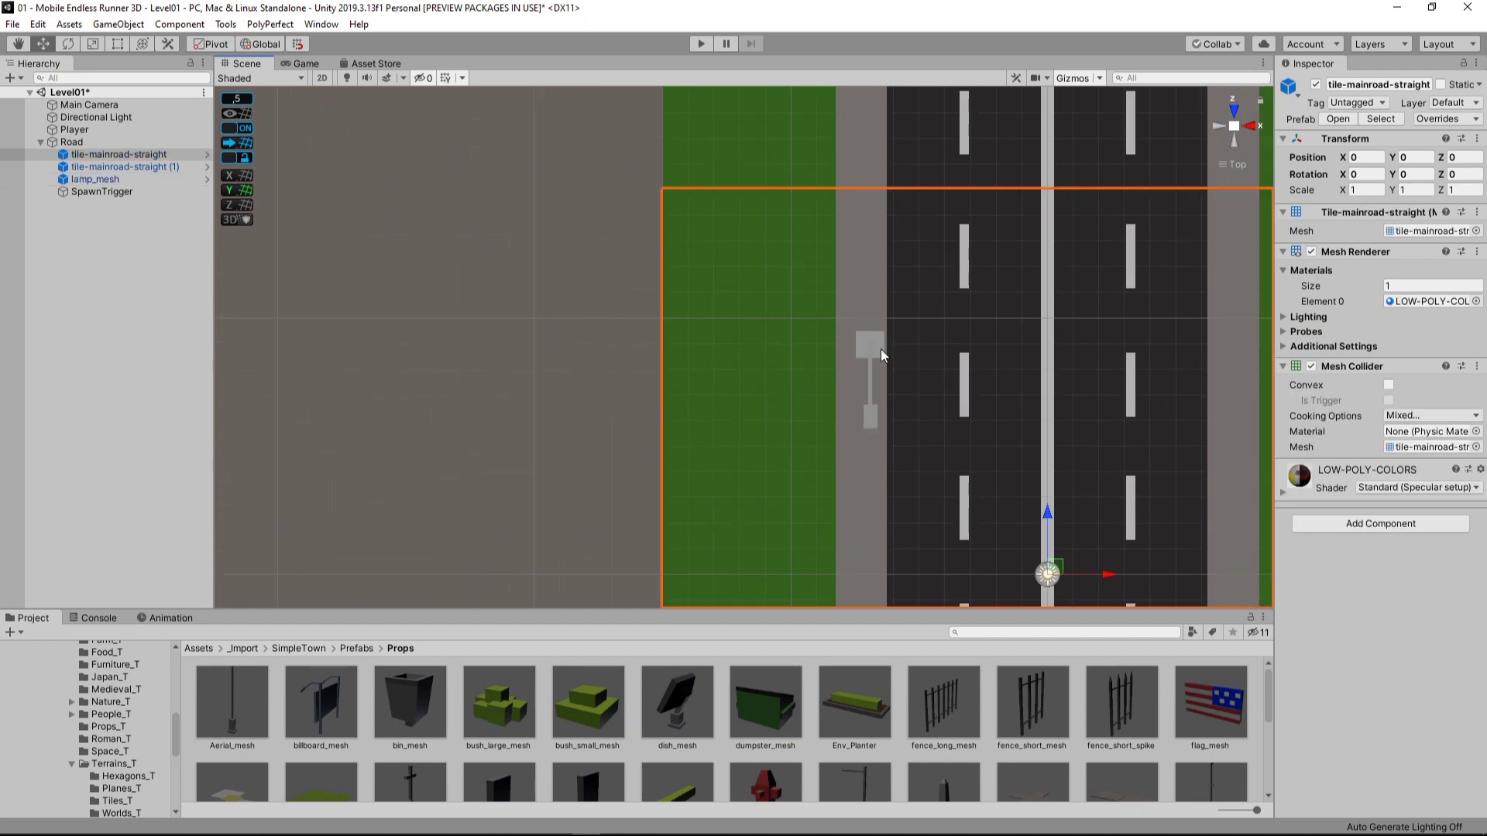
left_click(872, 364)
left_click_drag(879, 341, 876, 193)
left_click(756, 314)
left_click(878, 200)
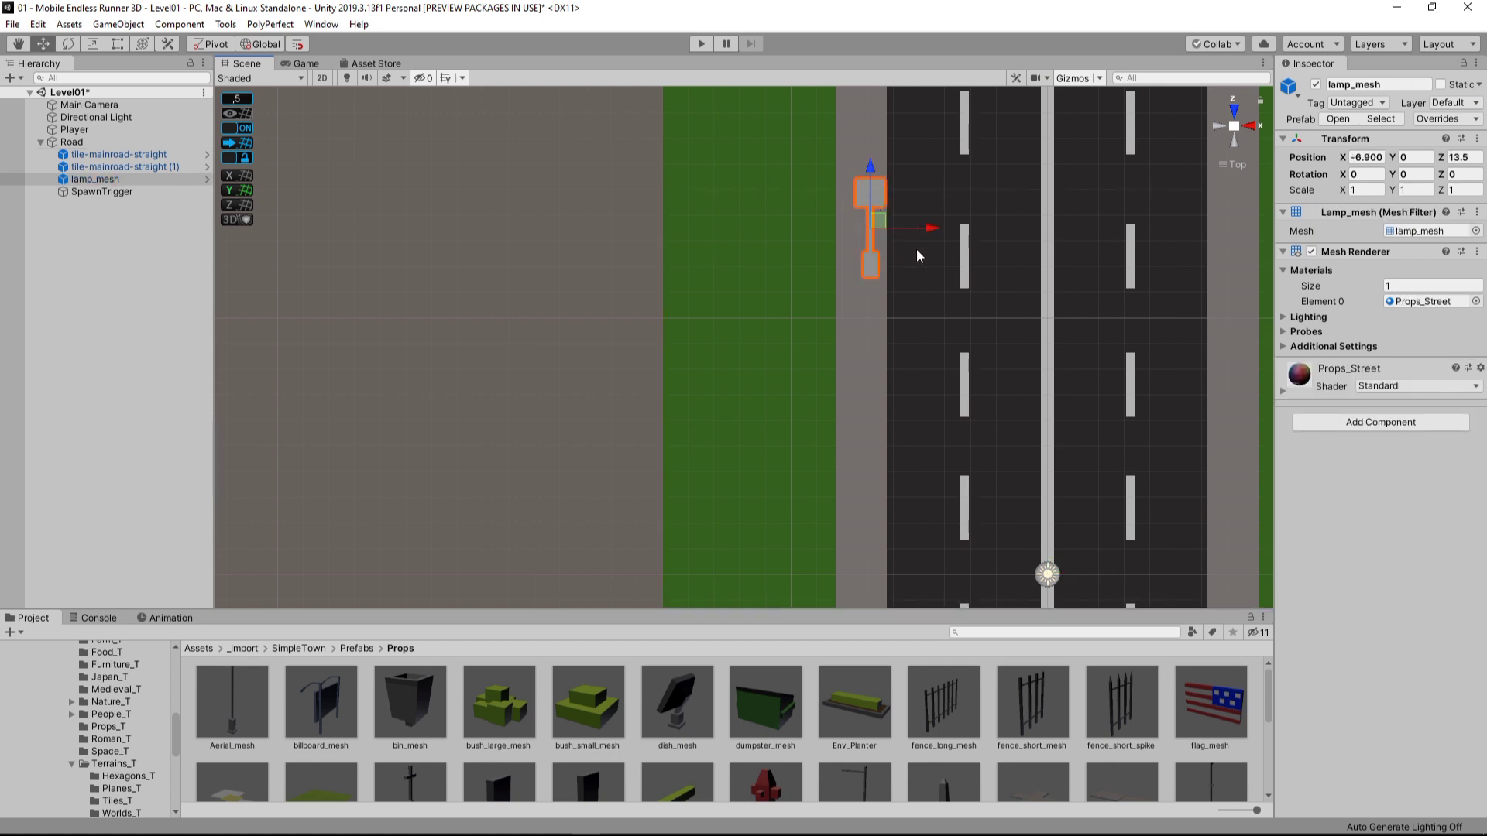
Step: Rotate the lamp to -90 on Y and move it further up the pavement
left_click_drag(1392, 175, 1486, 173)
type("-90")
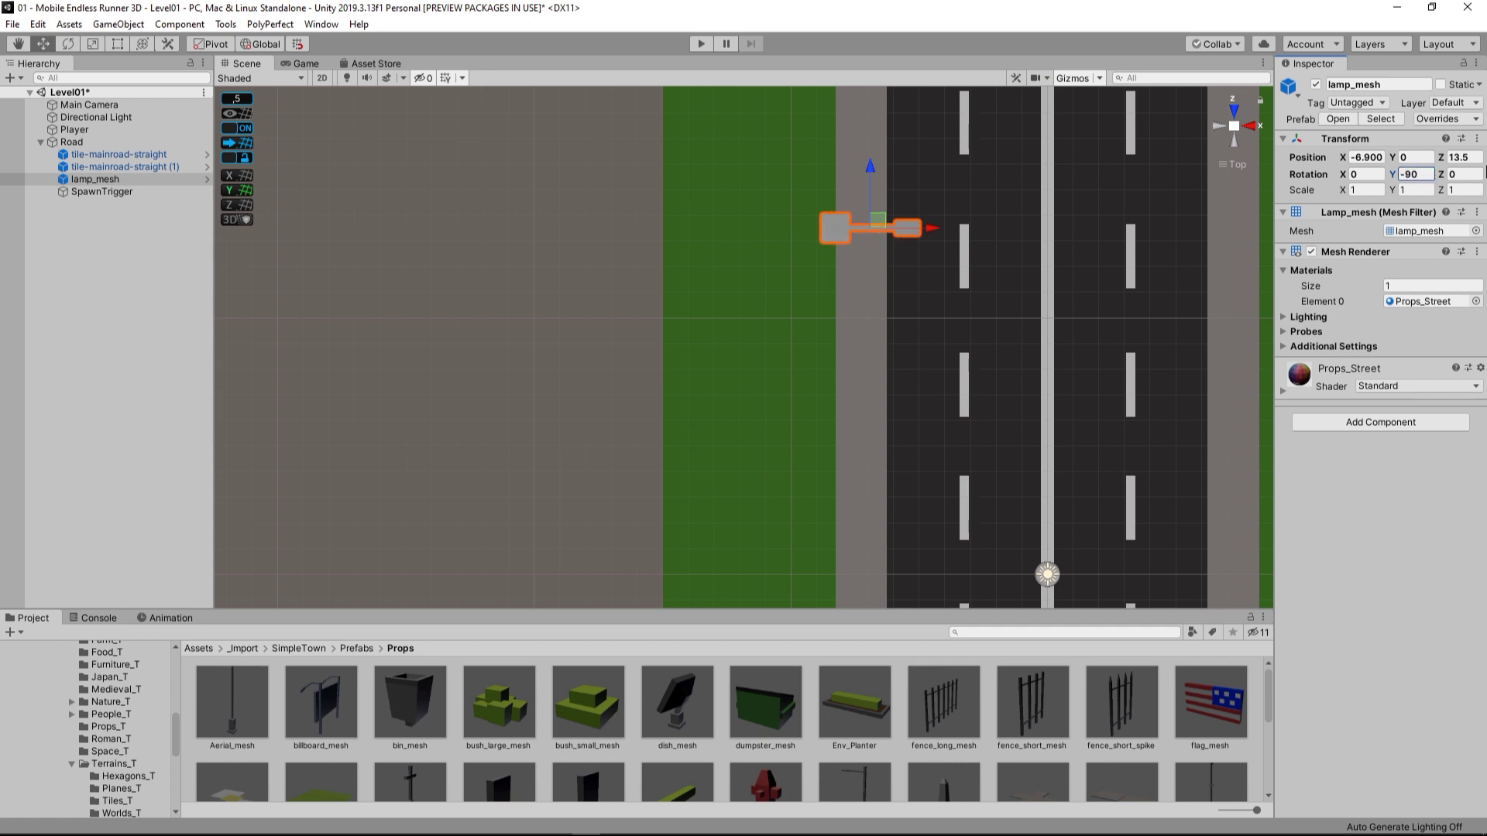
left_click_drag(935, 229, 922, 230)
left_click(926, 200)
left_click(952, 147)
left_click(861, 205)
left_click(823, 228)
left_click_drag(849, 176, 849, 138)
left_click(880, 198)
left_click(845, 184)
left_click(825, 200)
left_click(914, 244)
Step: In perspective view near the lamp's base, shift it sideways onto the pavement, about X -8
right_click_drag(982, 352, 768, 128)
left_click_drag(767, 130, 773, 131, "alt")
left_click(1235, 168)
right_click_drag(851, 357, 1016, 420)
key("w")
key("a")
left_click(695, 186)
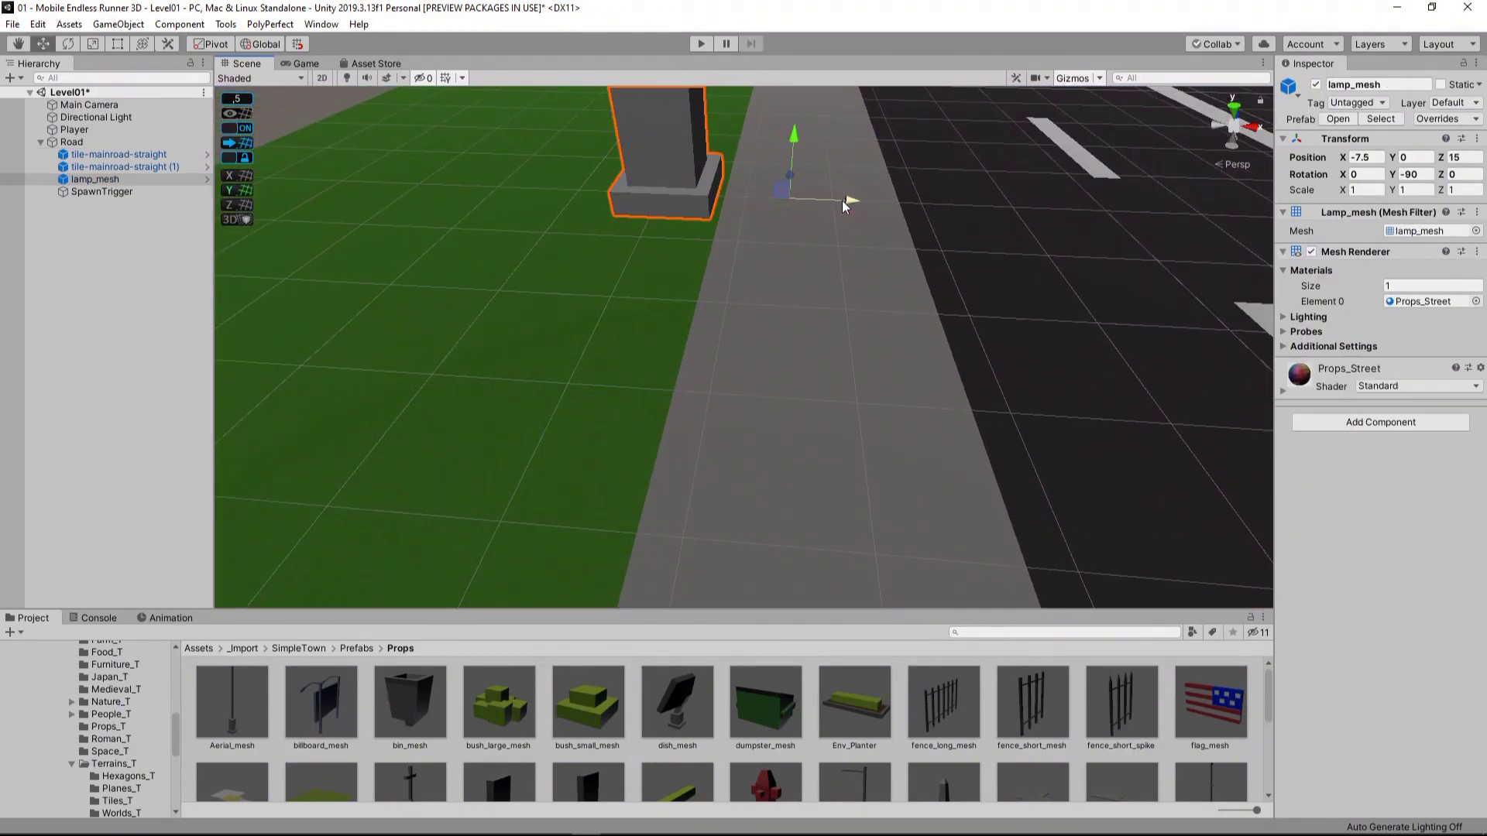
left_click_drag(843, 202, 872, 203)
left_click(873, 330)
scroll(874, 333, "down", 8)
left_click(735, 279)
mouse_move(836, 303)
left_mouse_down()
mouse_move(876, 295)
mouse_move(821, 291)
left_mouse_up()
left_click(779, 354)
Step: Inspect the placed lamp from a side-on view of the road
scroll(800, 374, "down", 7)
scroll(802, 300, "up", 1)
scroll(802, 300, "up", 4)
left_click(711, 265)
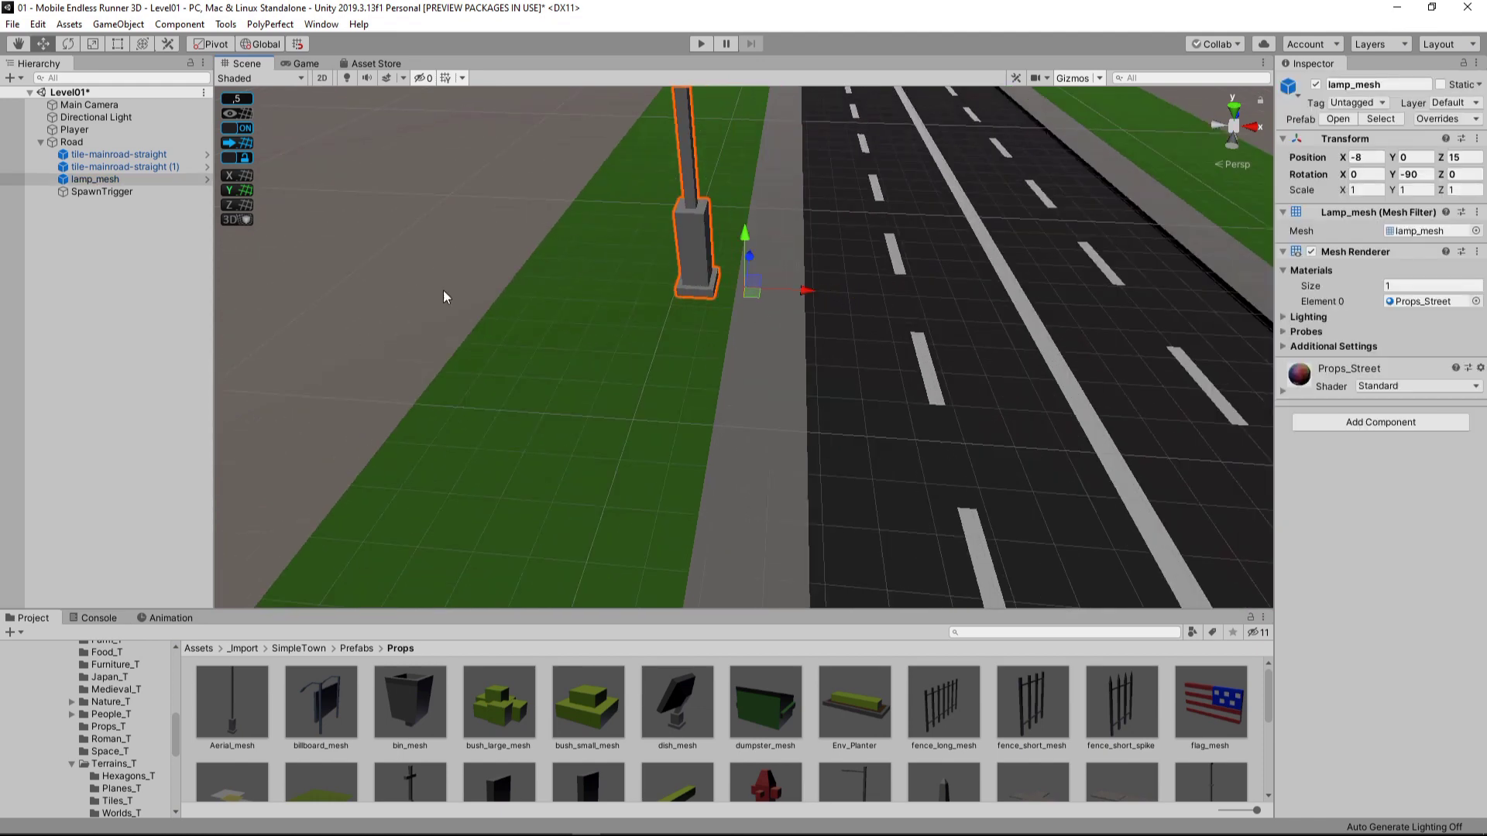
left_click(530, 219)
scroll(553, 327, "down", 3)
left_click_drag(920, 435, 876, 419, "alt")
left_click_drag(773, 415, 634, 426, "alt")
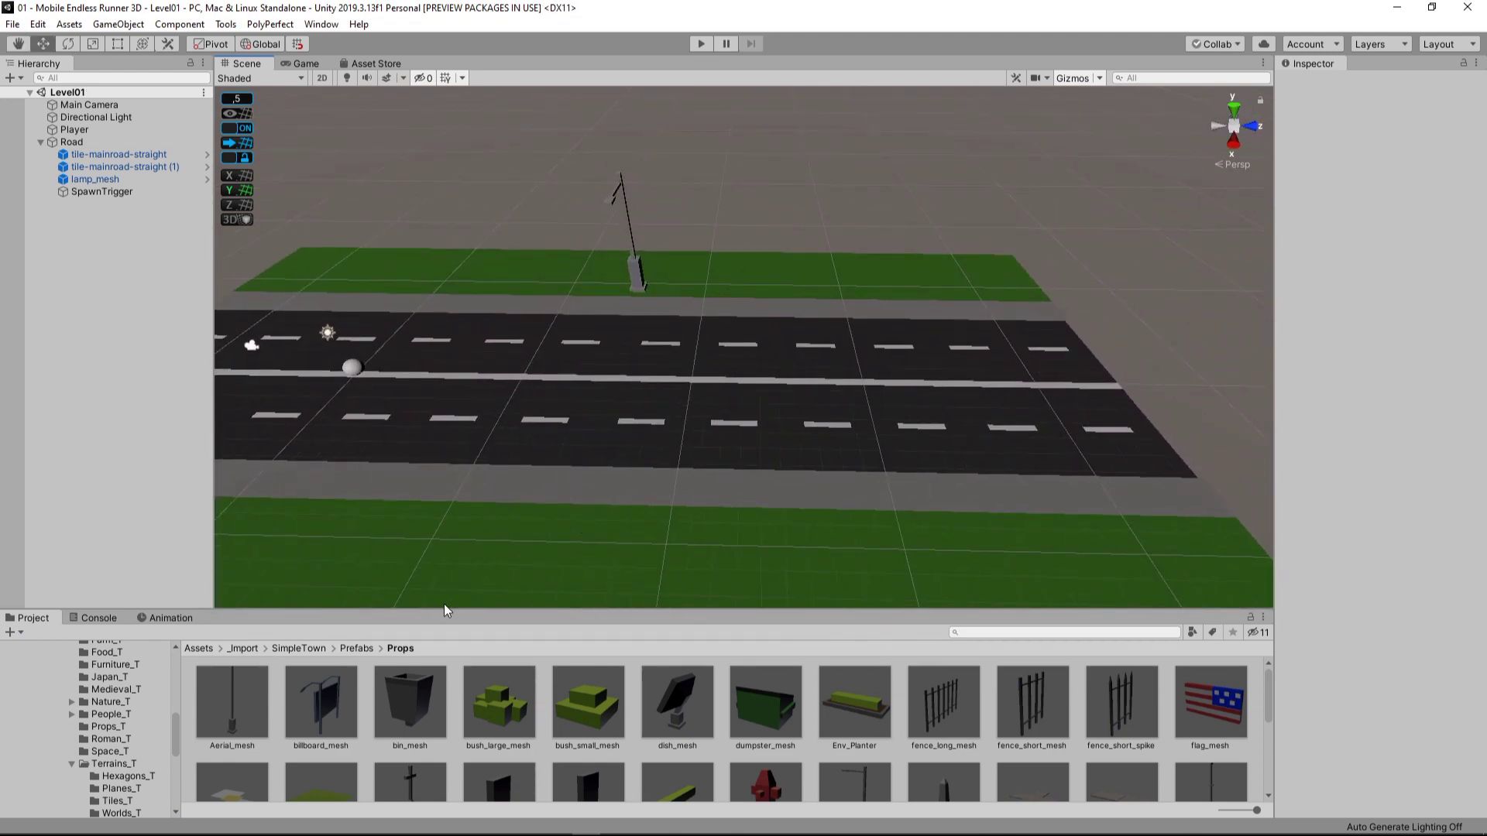
Step: Create a new folder named Prefabs in the top-level Assets folder
left_click(199, 649)
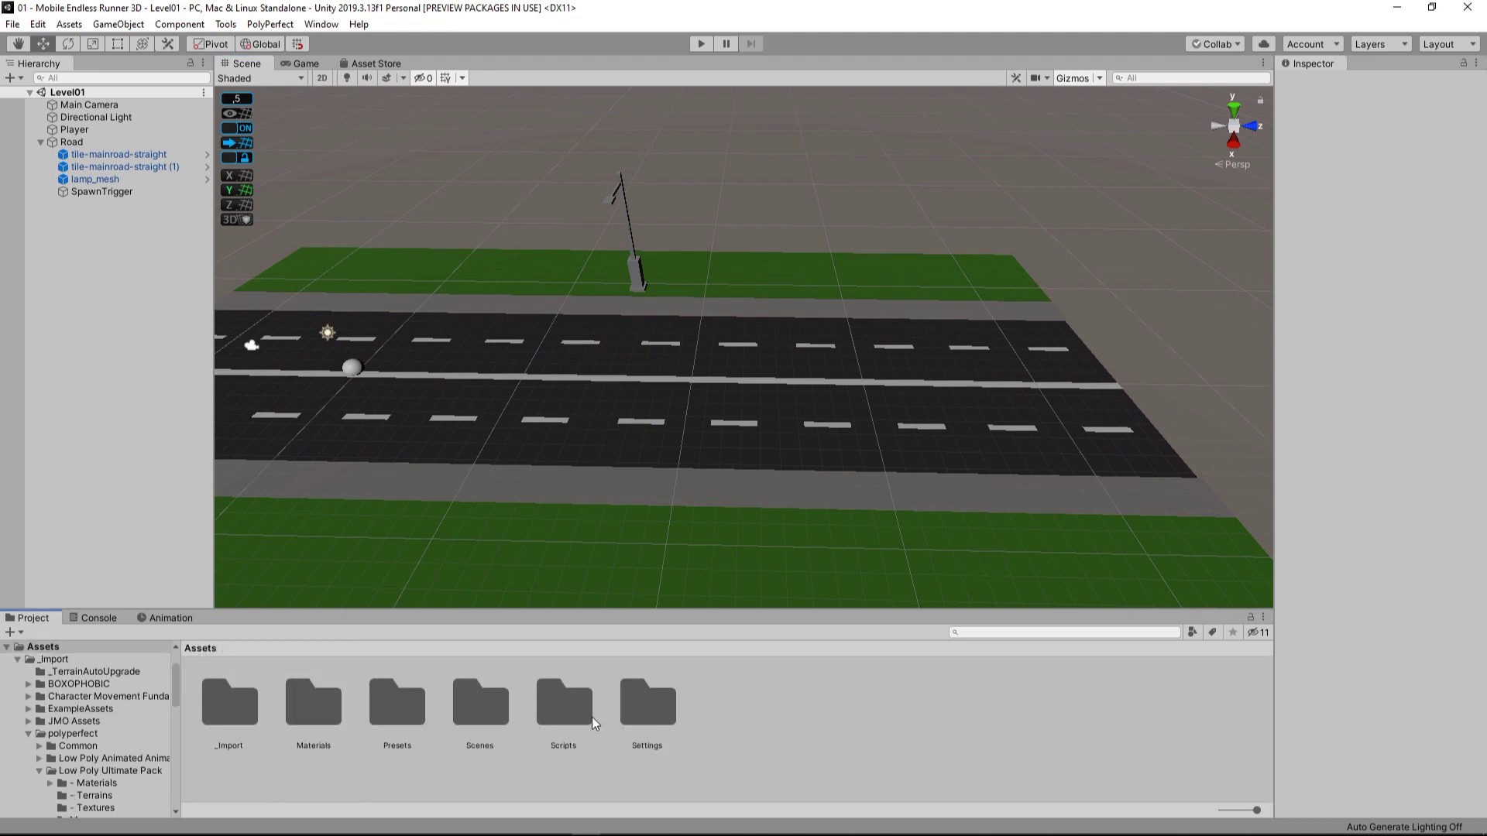
right_click(707, 705)
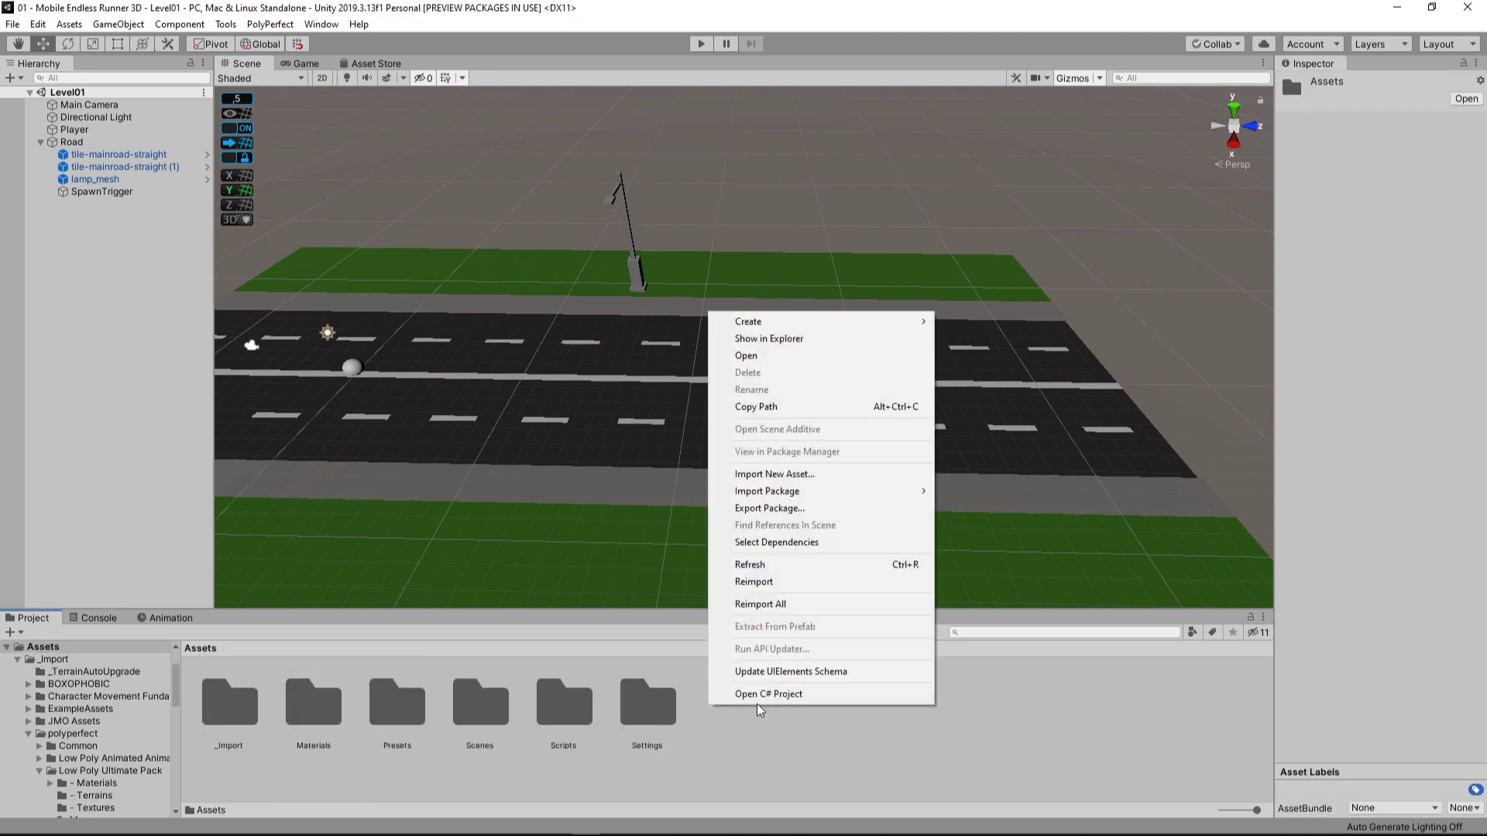
mouse_move(819, 326)
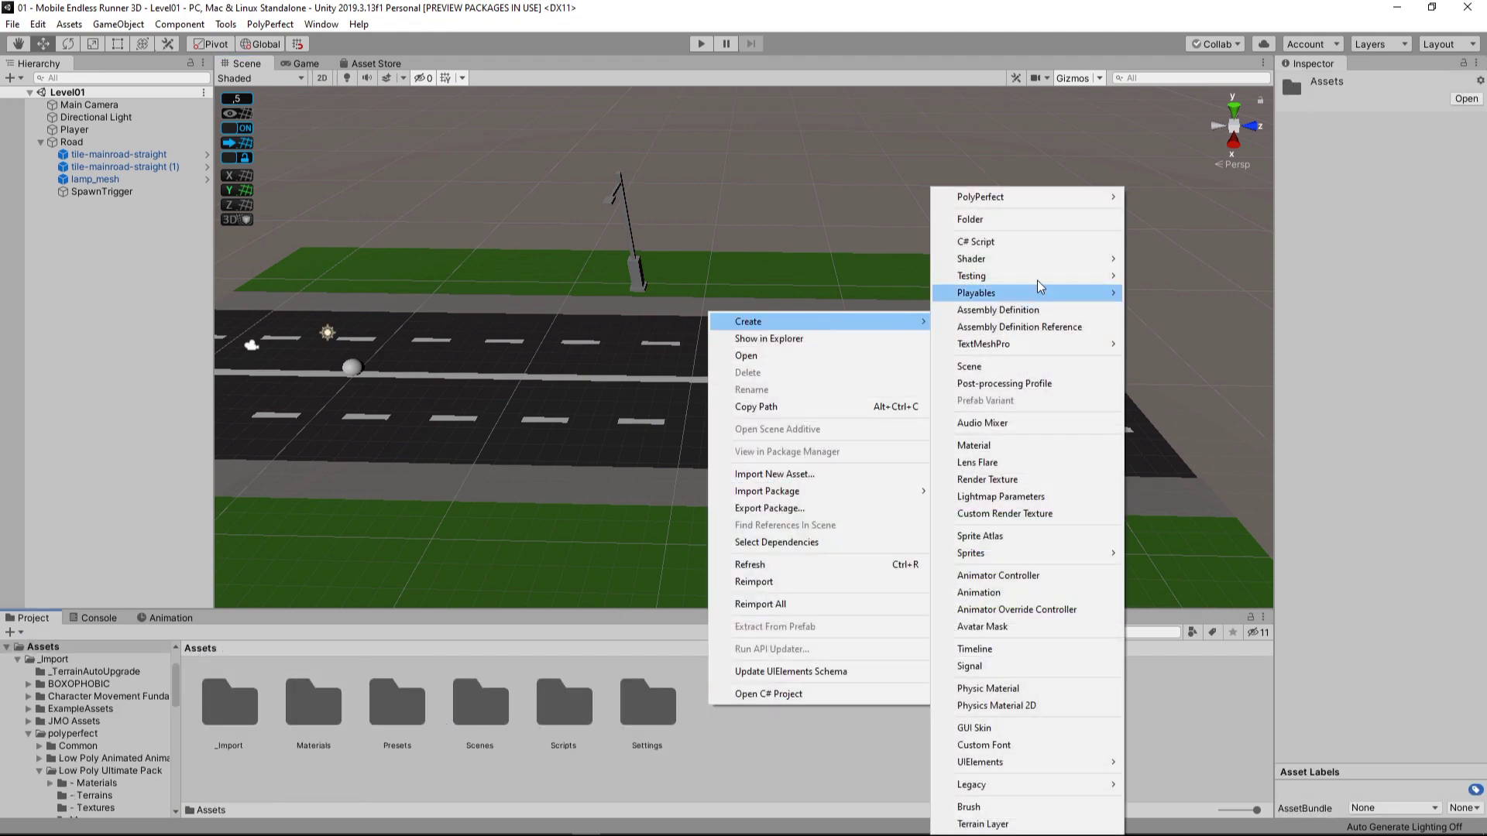
left_click(1020, 220)
type("Prefabs")
key("Return")
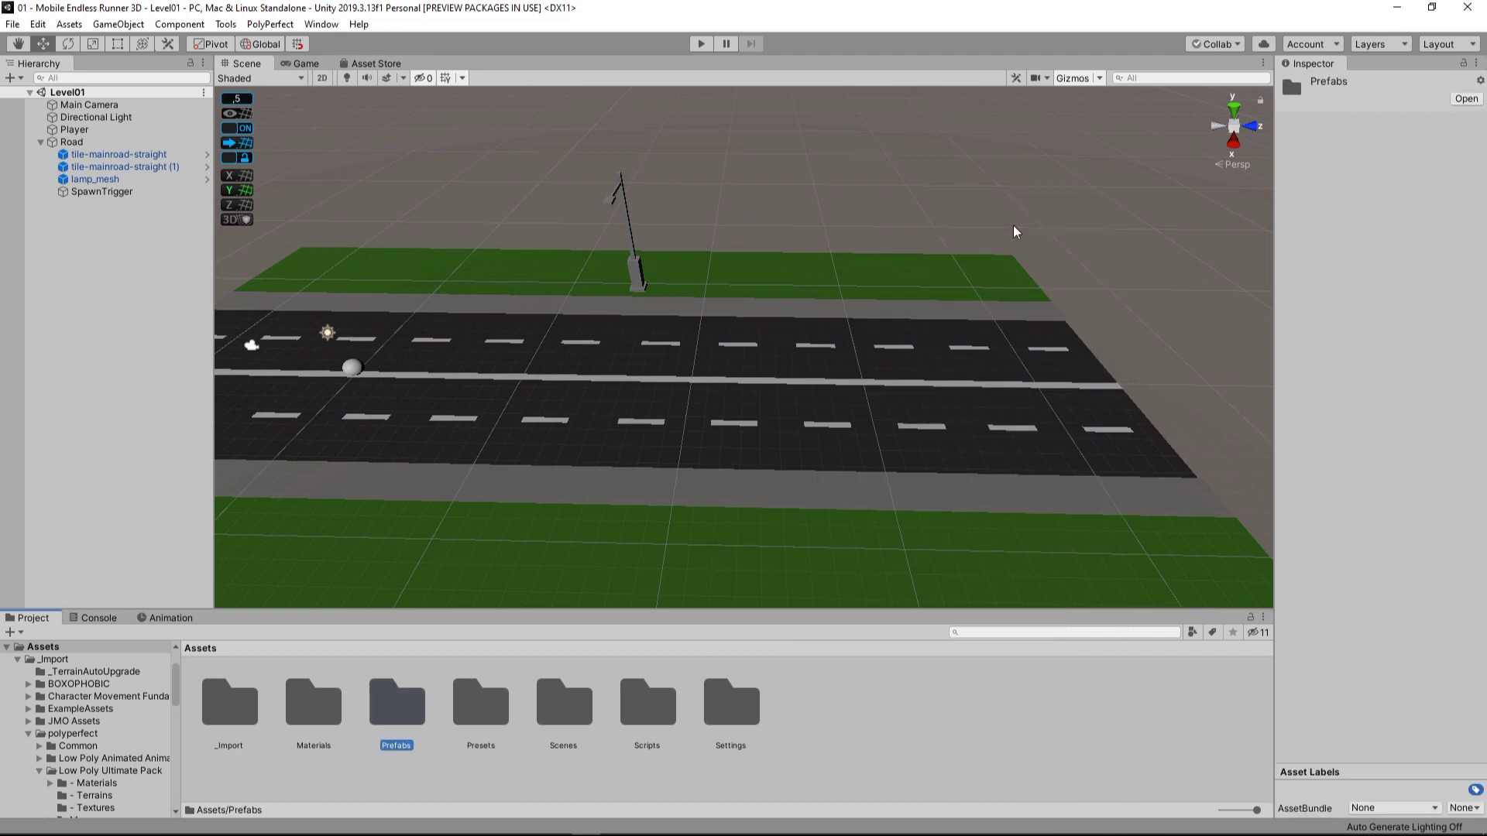
Step: Open Prefabs and drag the Road object into it to make a Road prefab
key("Return")
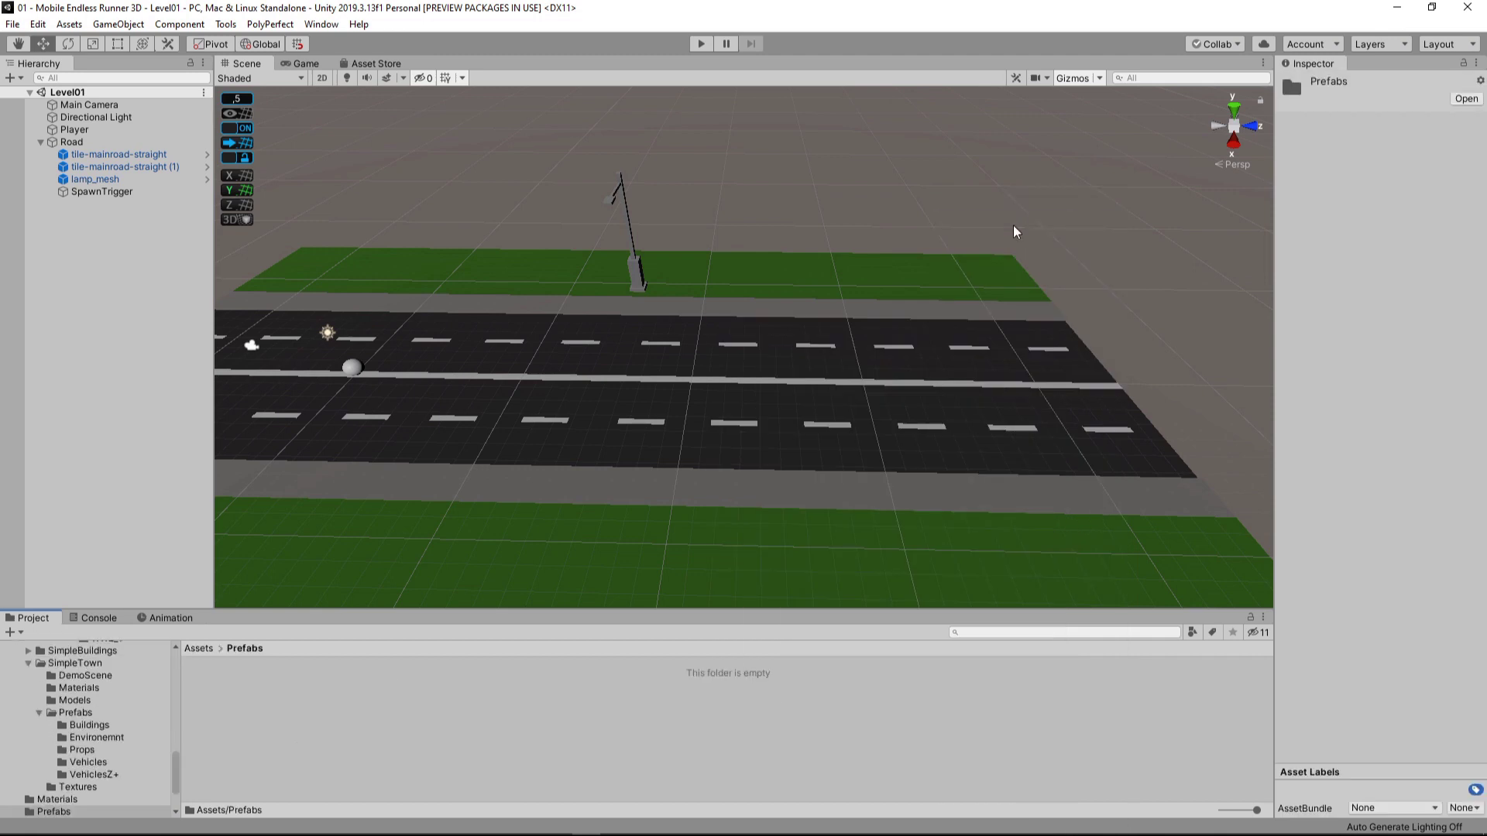
left_click(40, 141)
left_click_drag(71, 141, 330, 714)
Step: Duplicate Road and slide the copy, Road (1), forward along Z to 60
left_click(509, 260)
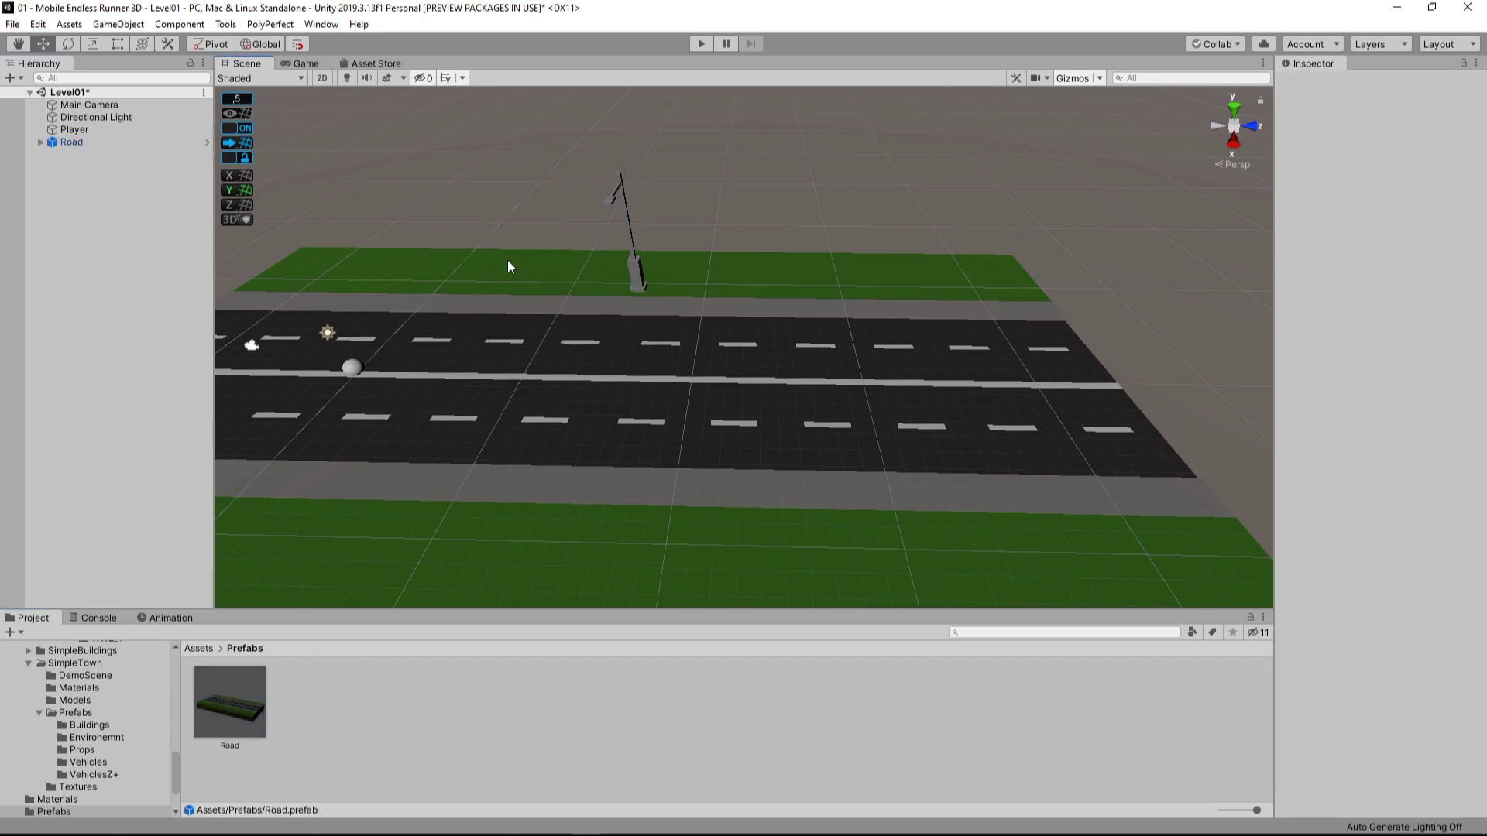
scroll(526, 409, "down", 3)
right_click_drag(609, 347, 747, 341)
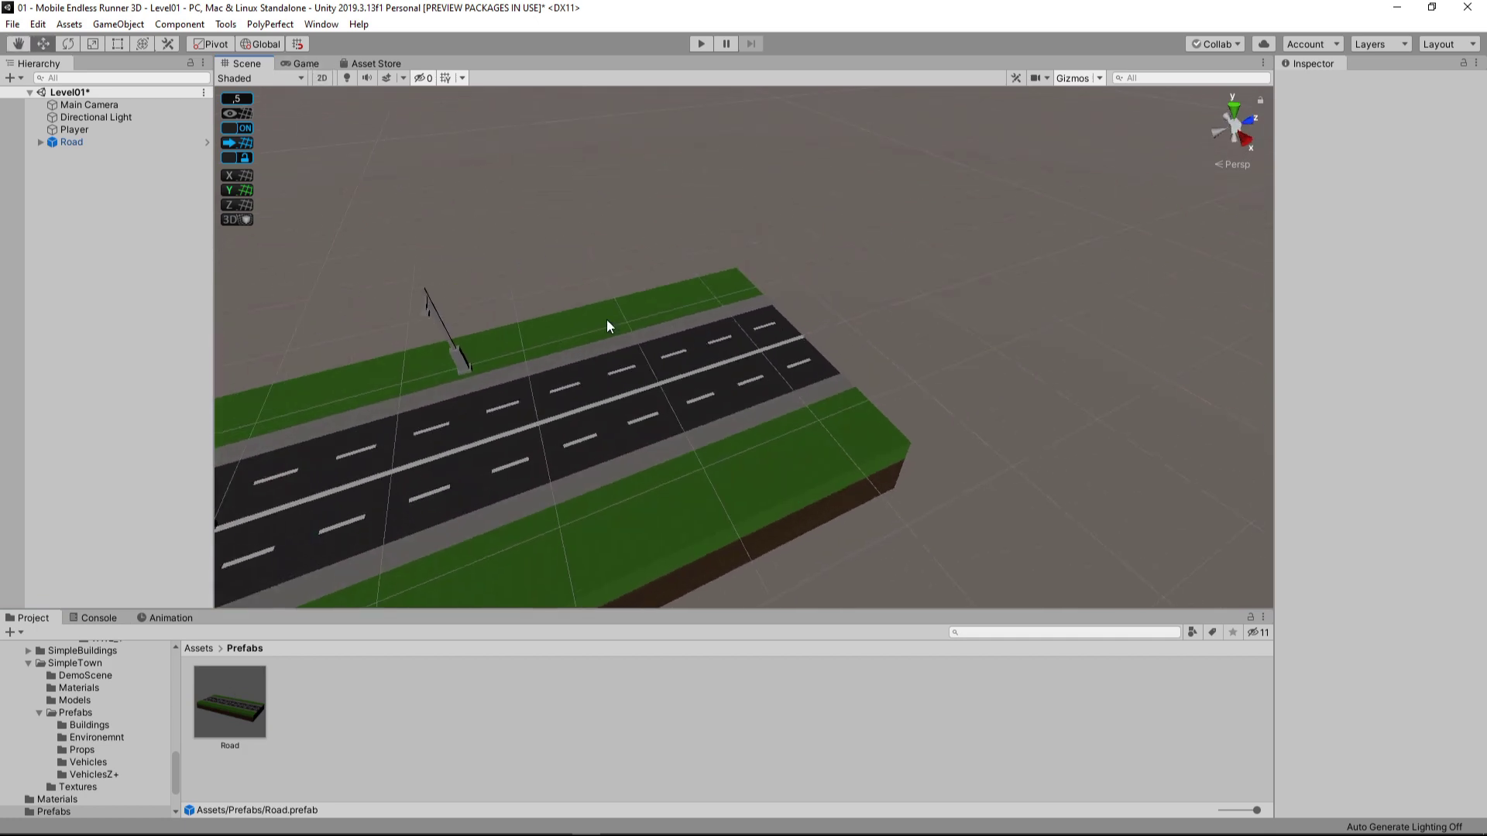
left_click(82, 142)
key("ctrl+d")
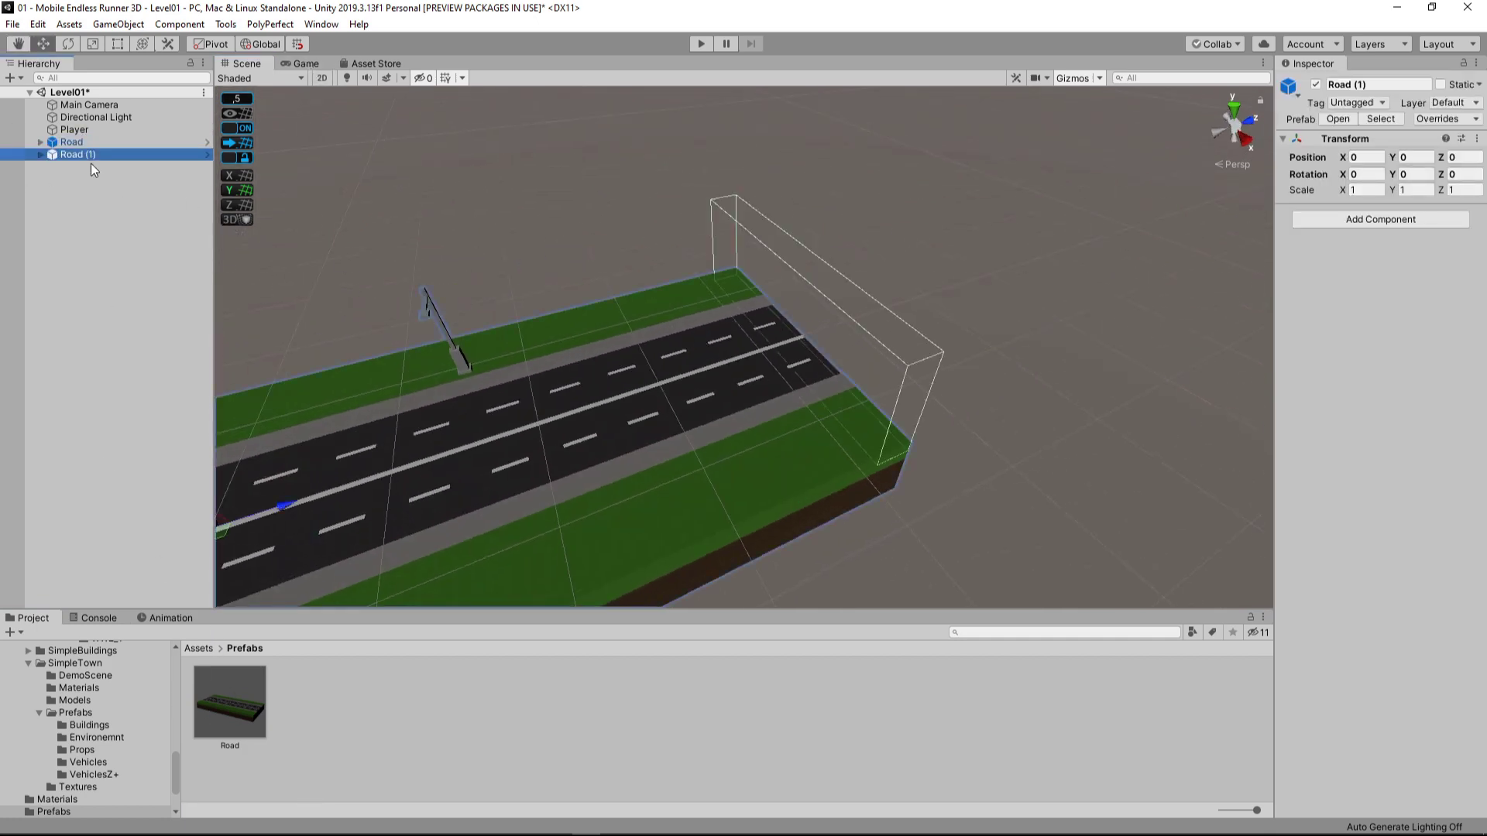
right_click_drag(484, 462, 451, 455)
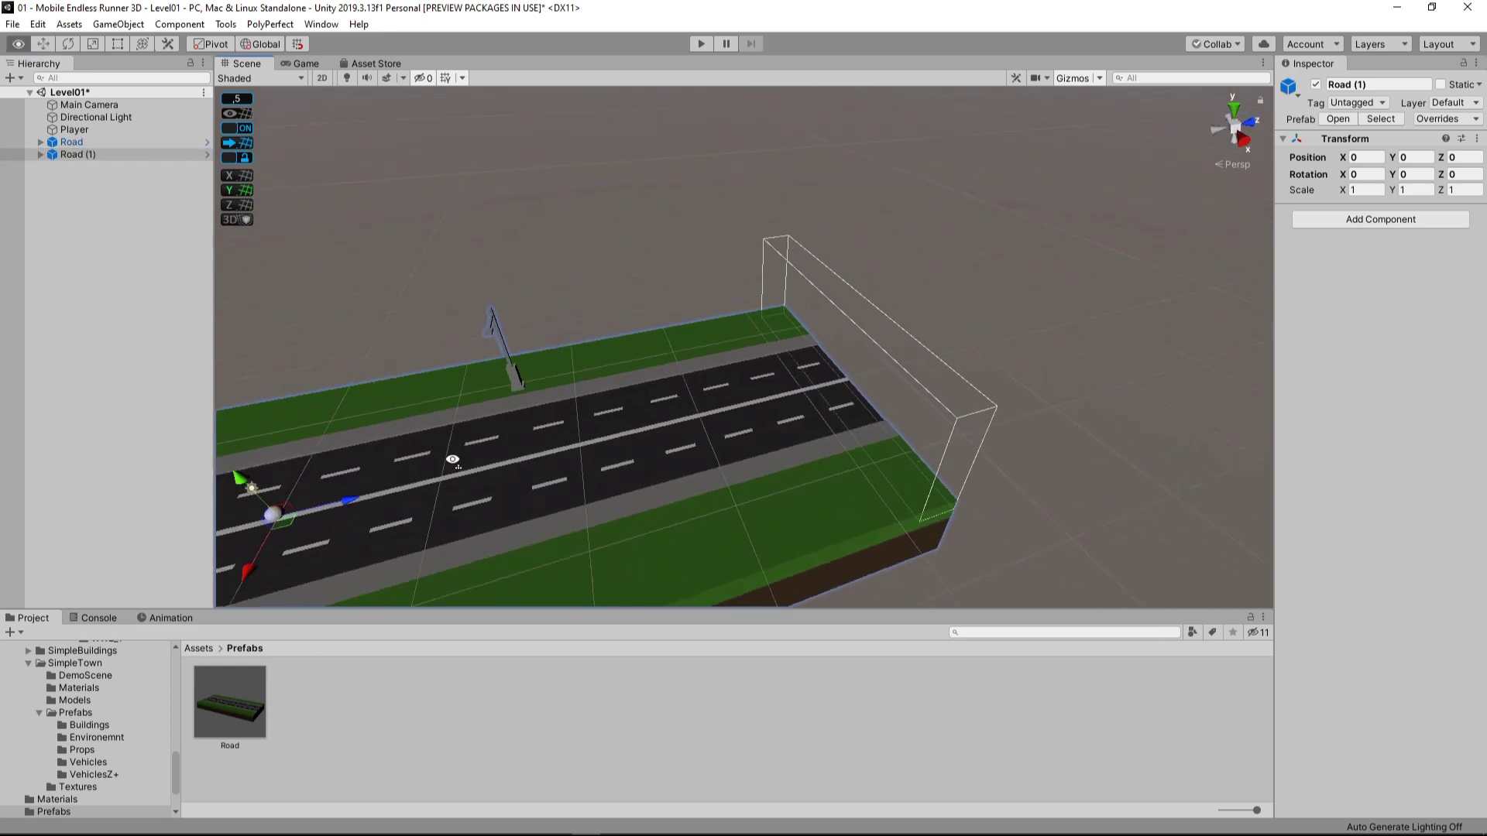
left_click_drag(347, 500, 1405, 282)
right_click_drag(1160, 457, 1103, 491)
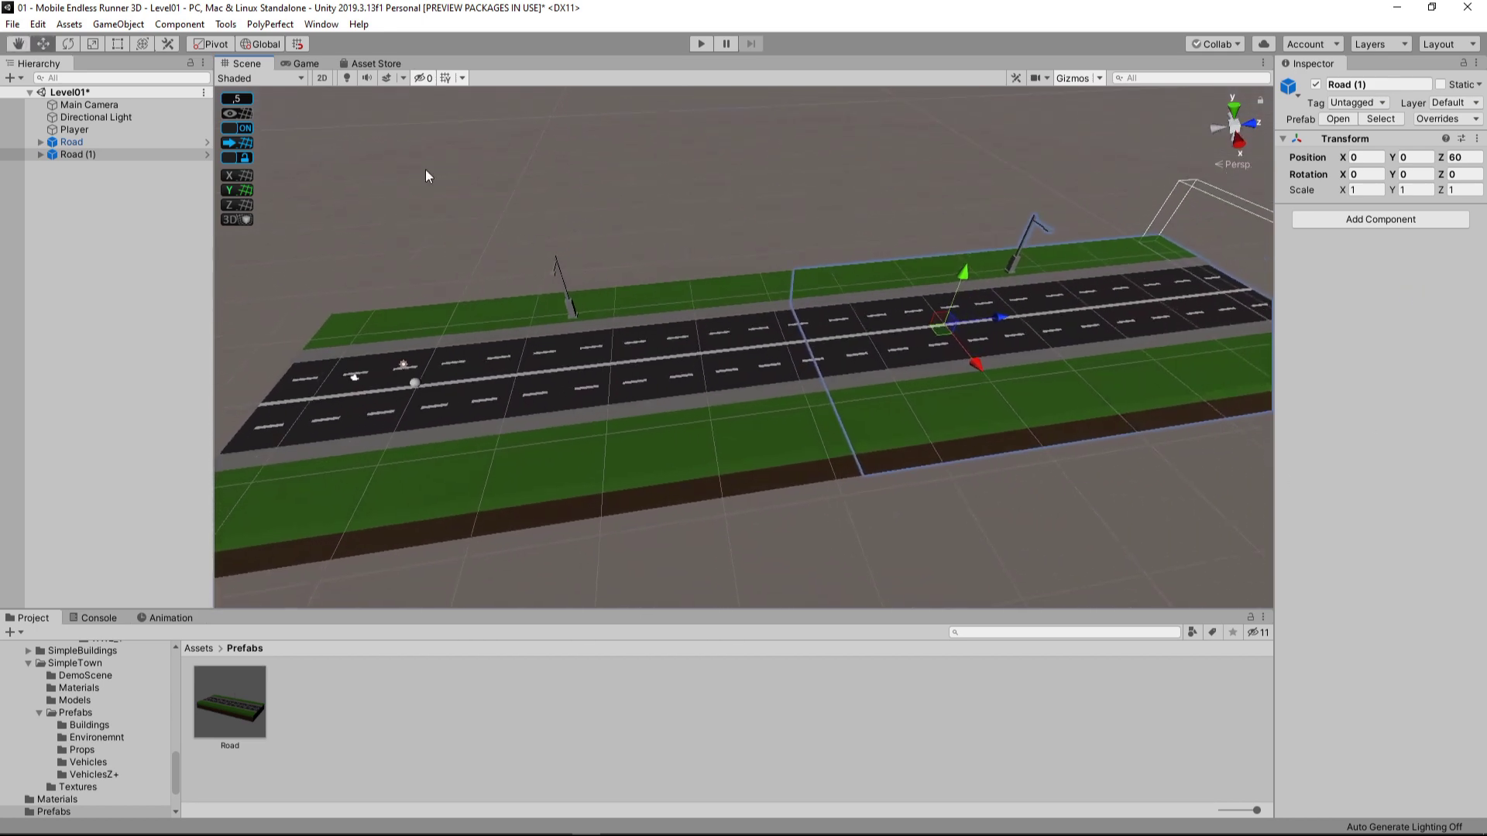
Step: Preview the road in the Game view, then return to the Scene view
left_click(304, 63)
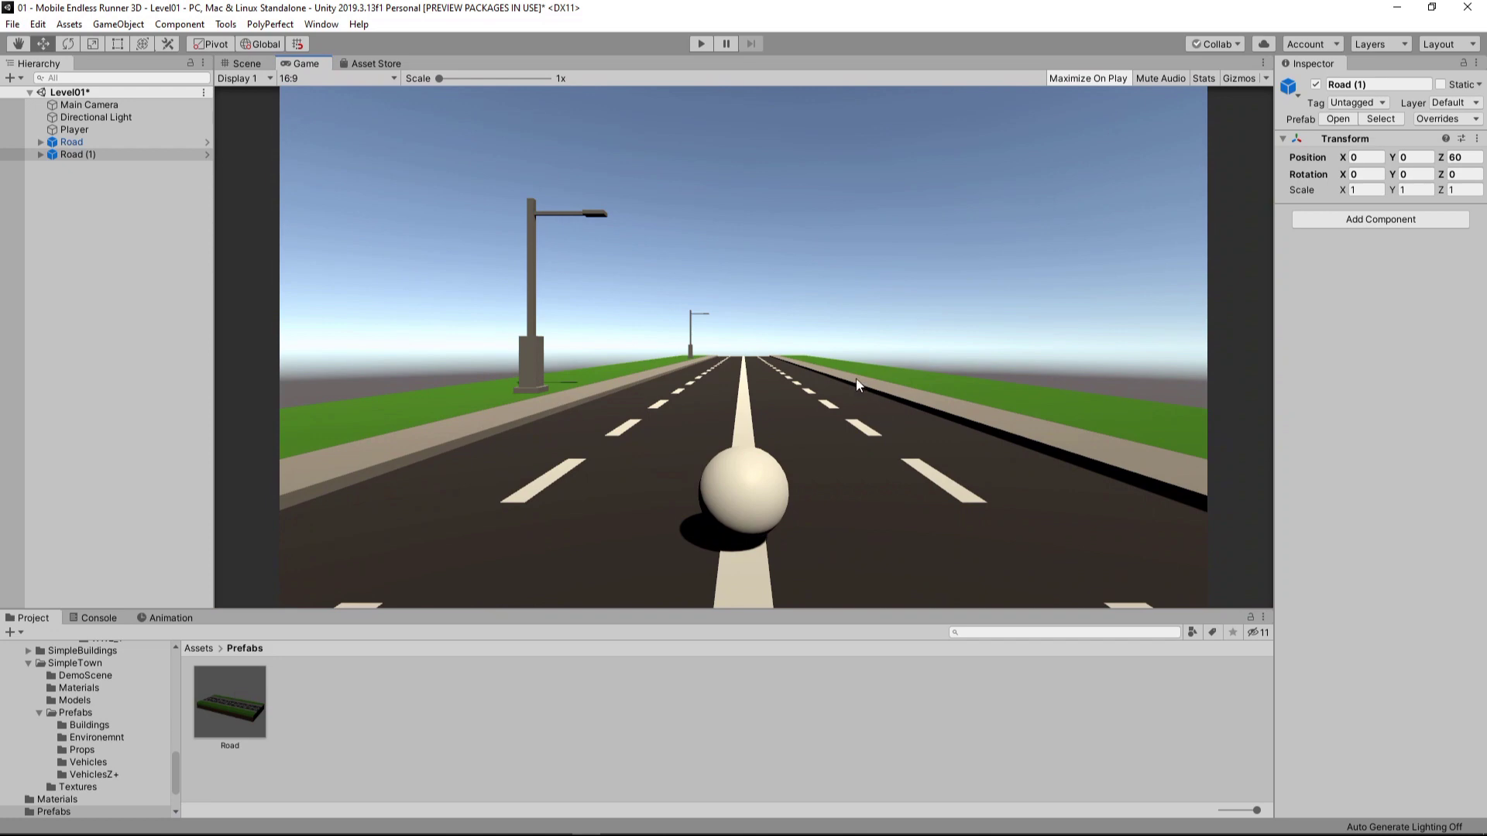
left_click(251, 65)
left_click_drag(881, 360, 856, 418, "alt")
scroll(875, 427, "down", 8, "alt")
Step: Duplicate Road (1) as Road (2), push it to the road's end, then duplicate Road (2)
left_click(110, 154)
key("ctrl+d")
left_click_drag(756, 314, 1044, 316)
left_click_drag(749, 345, 666, 348, "alt")
left_click(104, 174)
left_click(104, 170)
key("ctrl+d")
Step: Move Road (3) forward to Z 182, duplicate it as Road (4), and save the scene
left_click_drag(858, 320, 1172, 225)
key("ctrl+d")
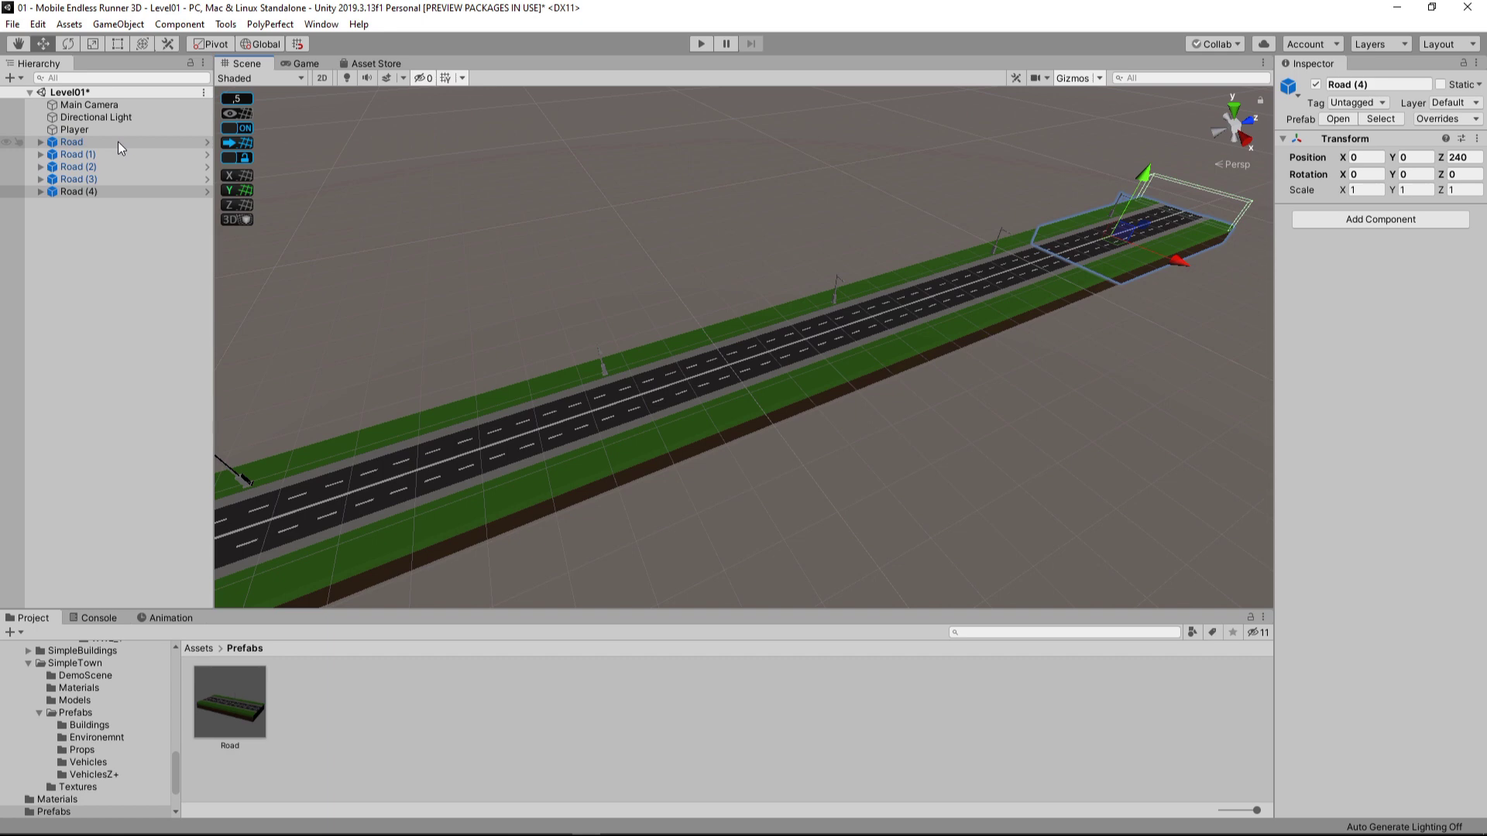
key("ctrl+s")
left_click(310, 65)
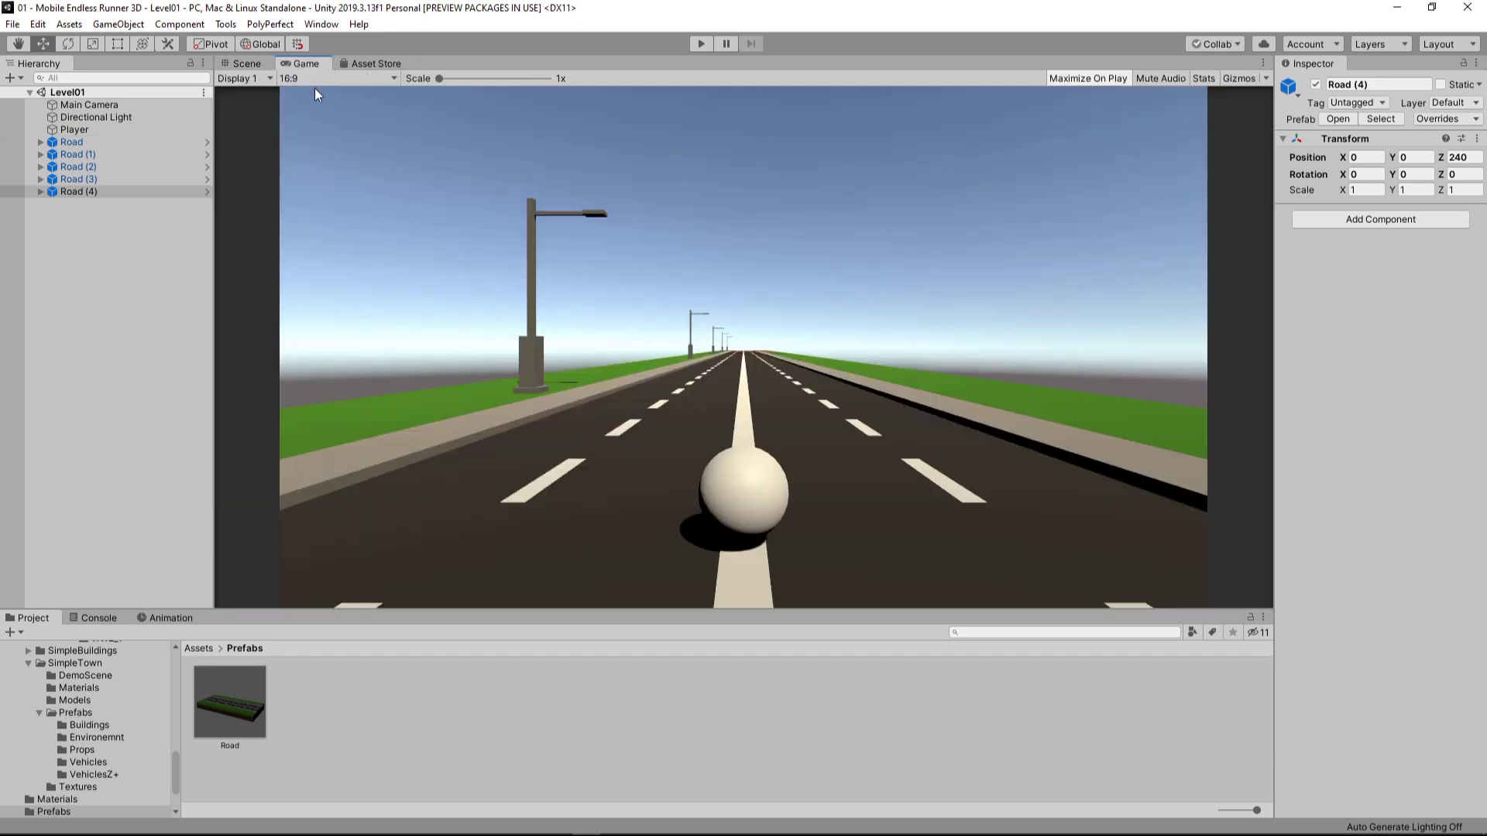
left_click(702, 44)
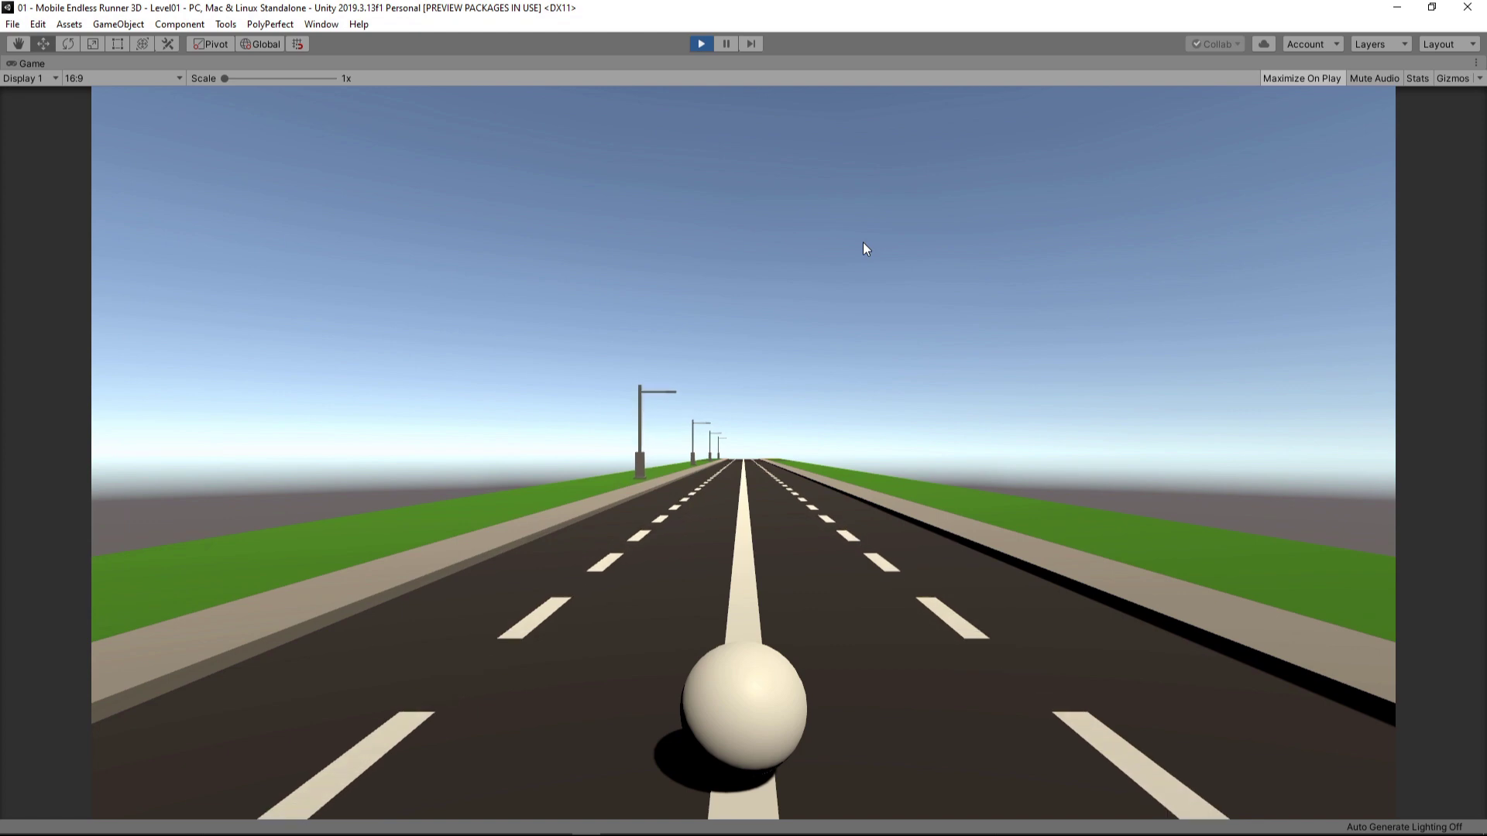
key("Left")
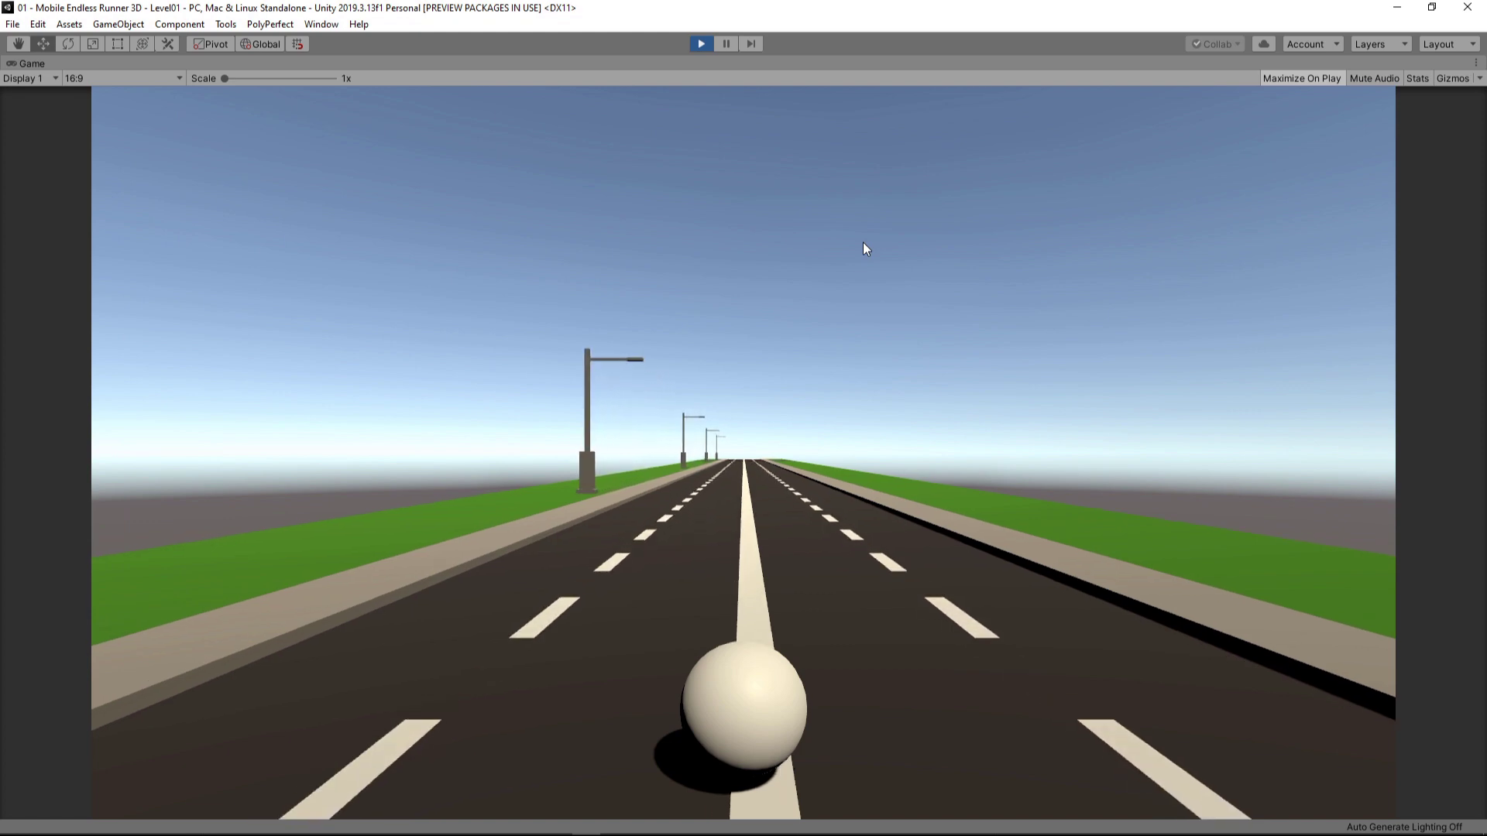
key("Right")
key("Left")
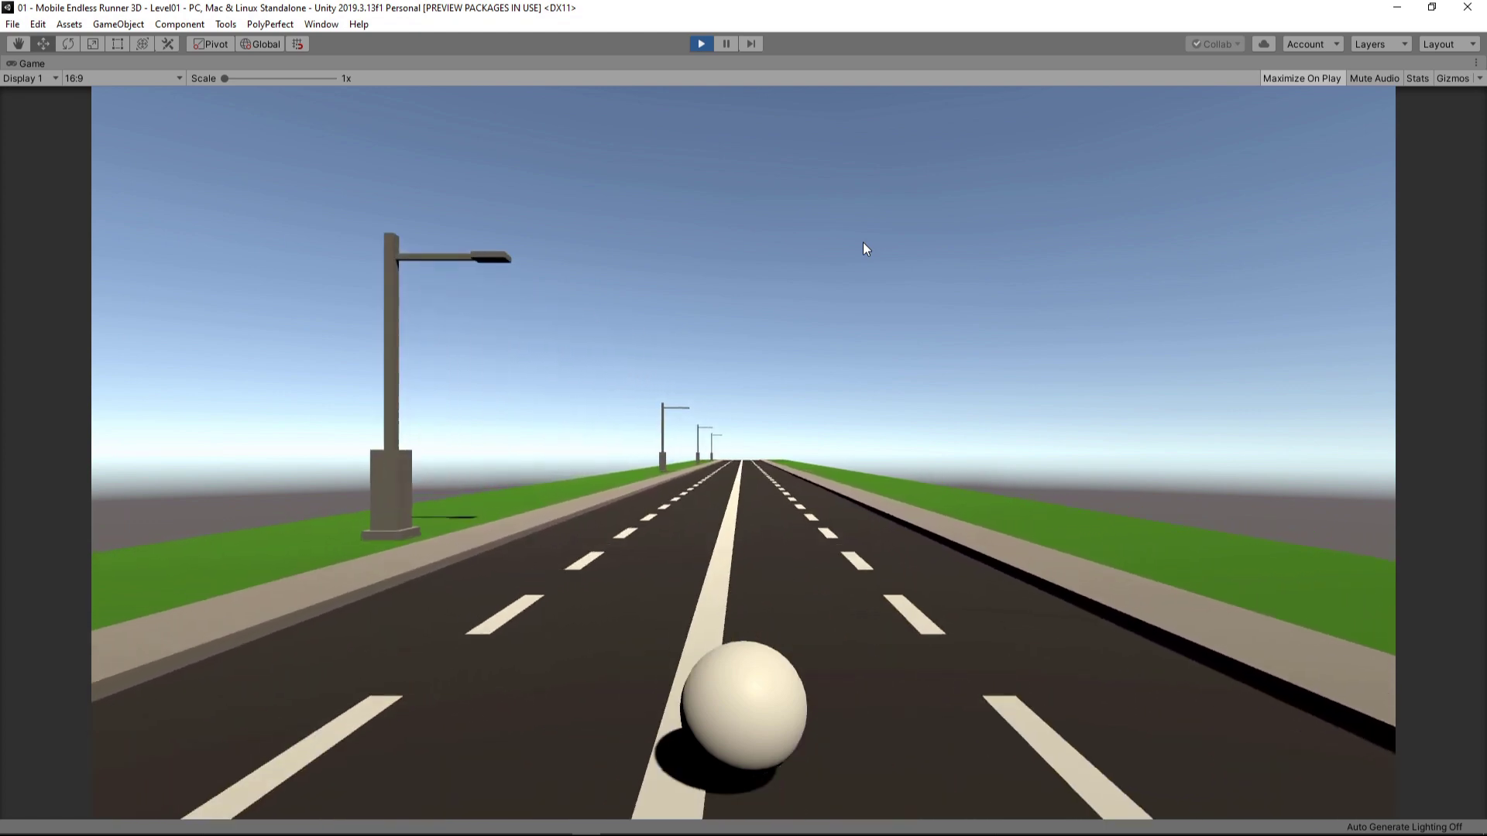
key("Right")
key("Left")
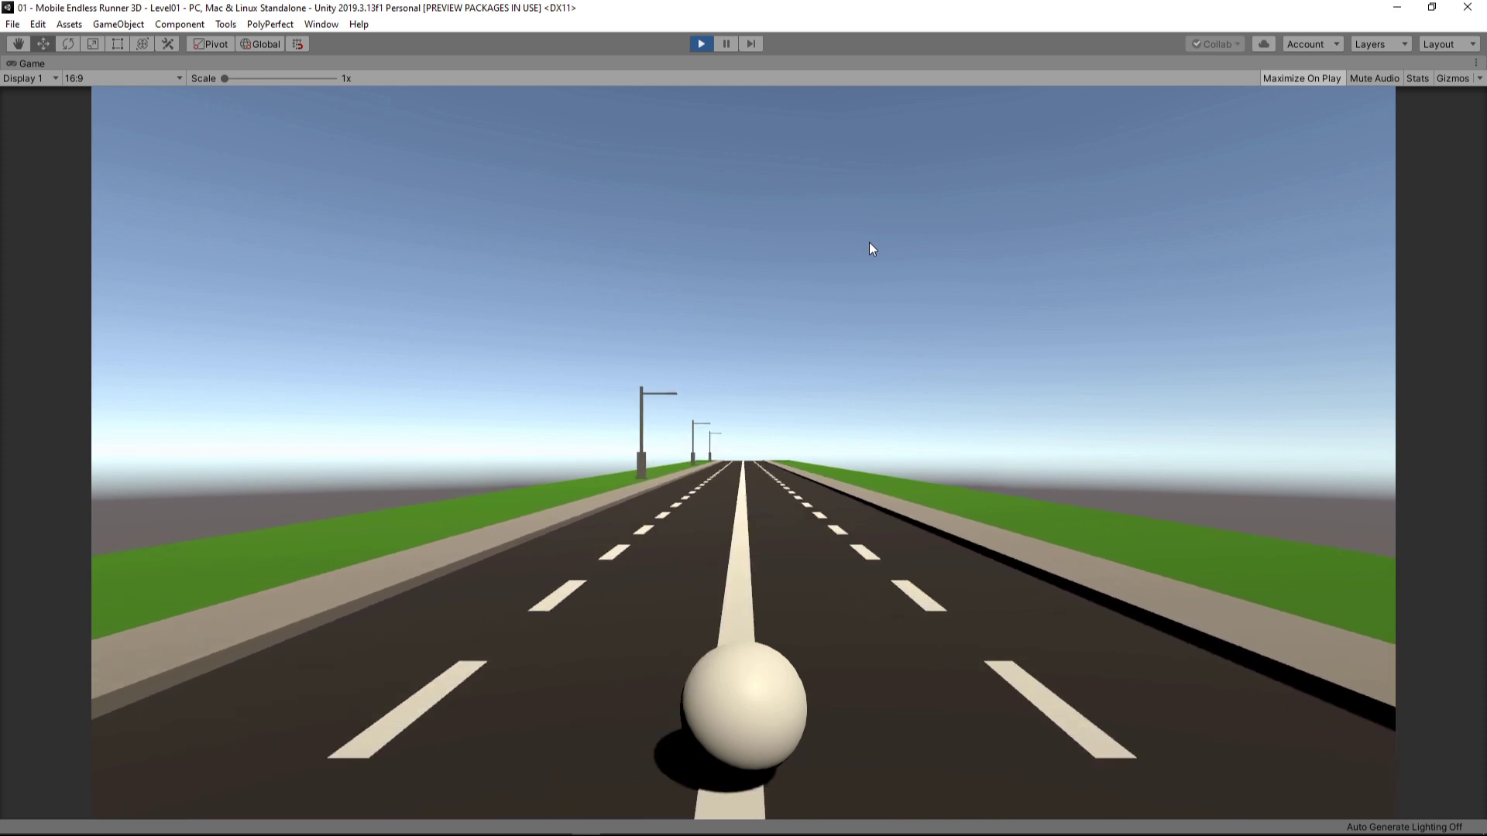
key("Right")
key("Left")
key("Right")
key("Right")
key("Left")
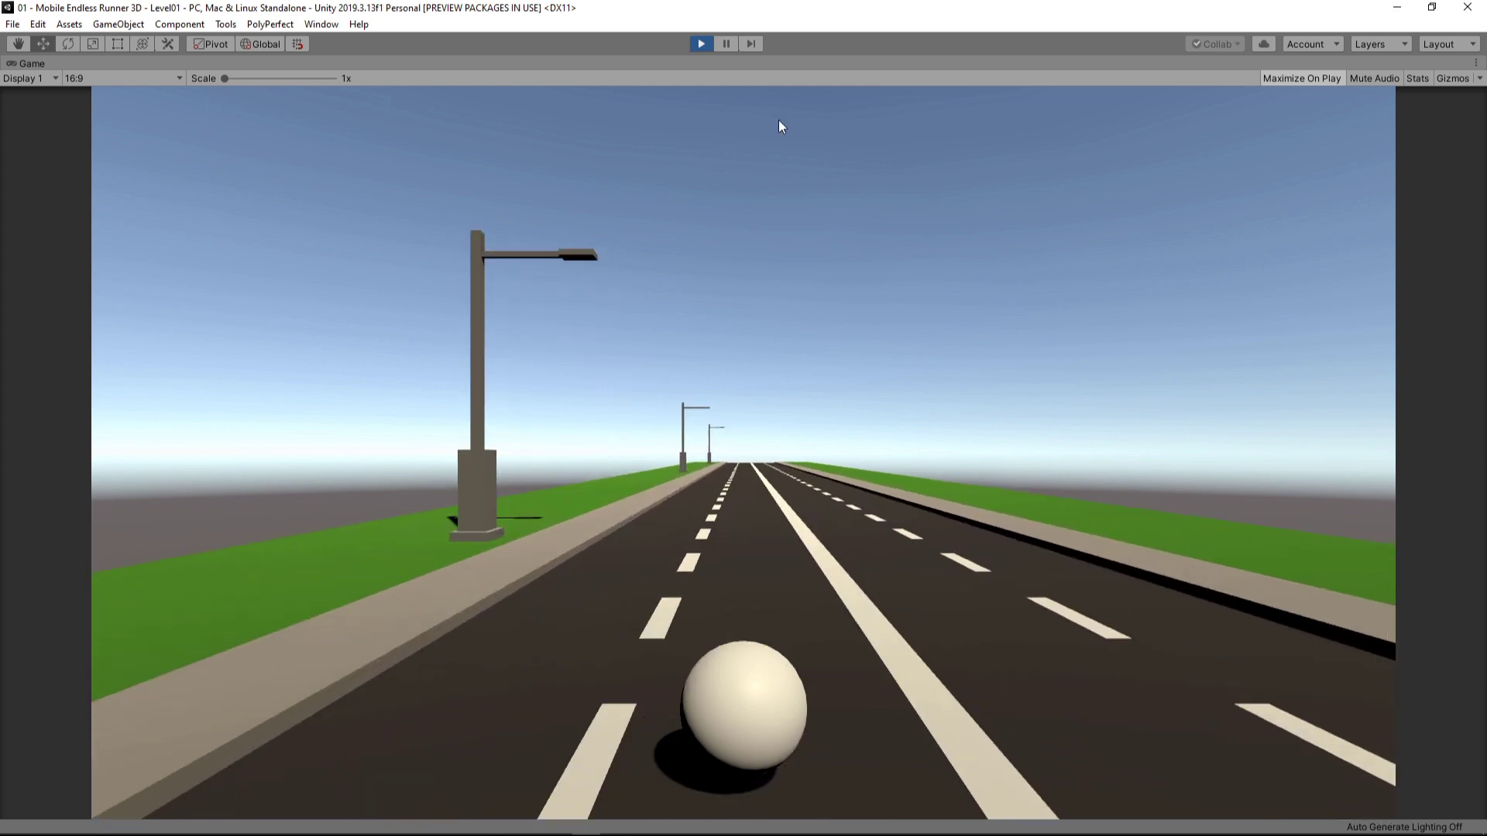
key("Right")
left_click(703, 42)
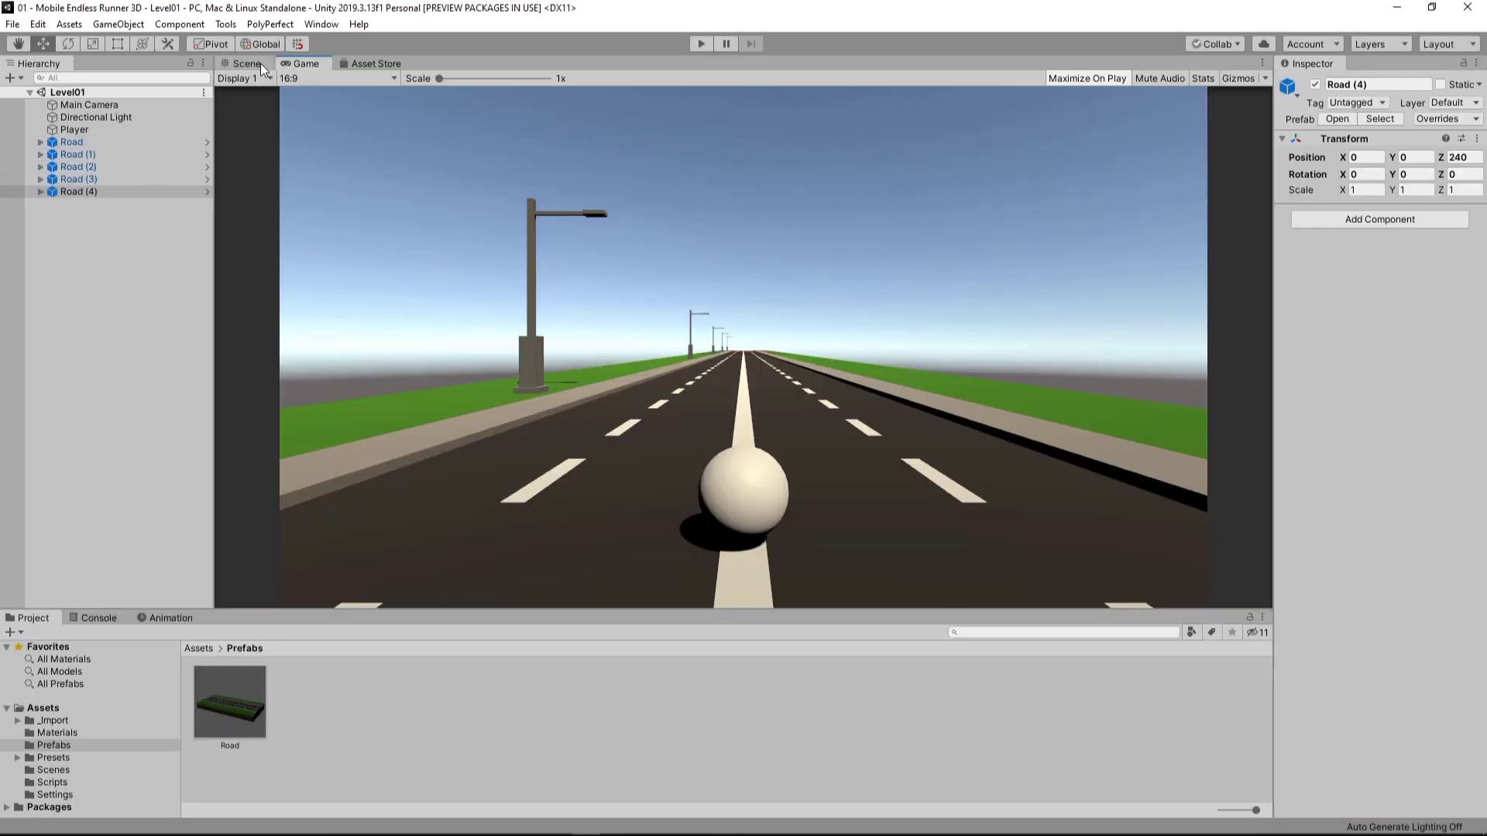
Step: Duplicate Road (4) into Road (5), slide it to the road's far end, and save
left_click(248, 64)
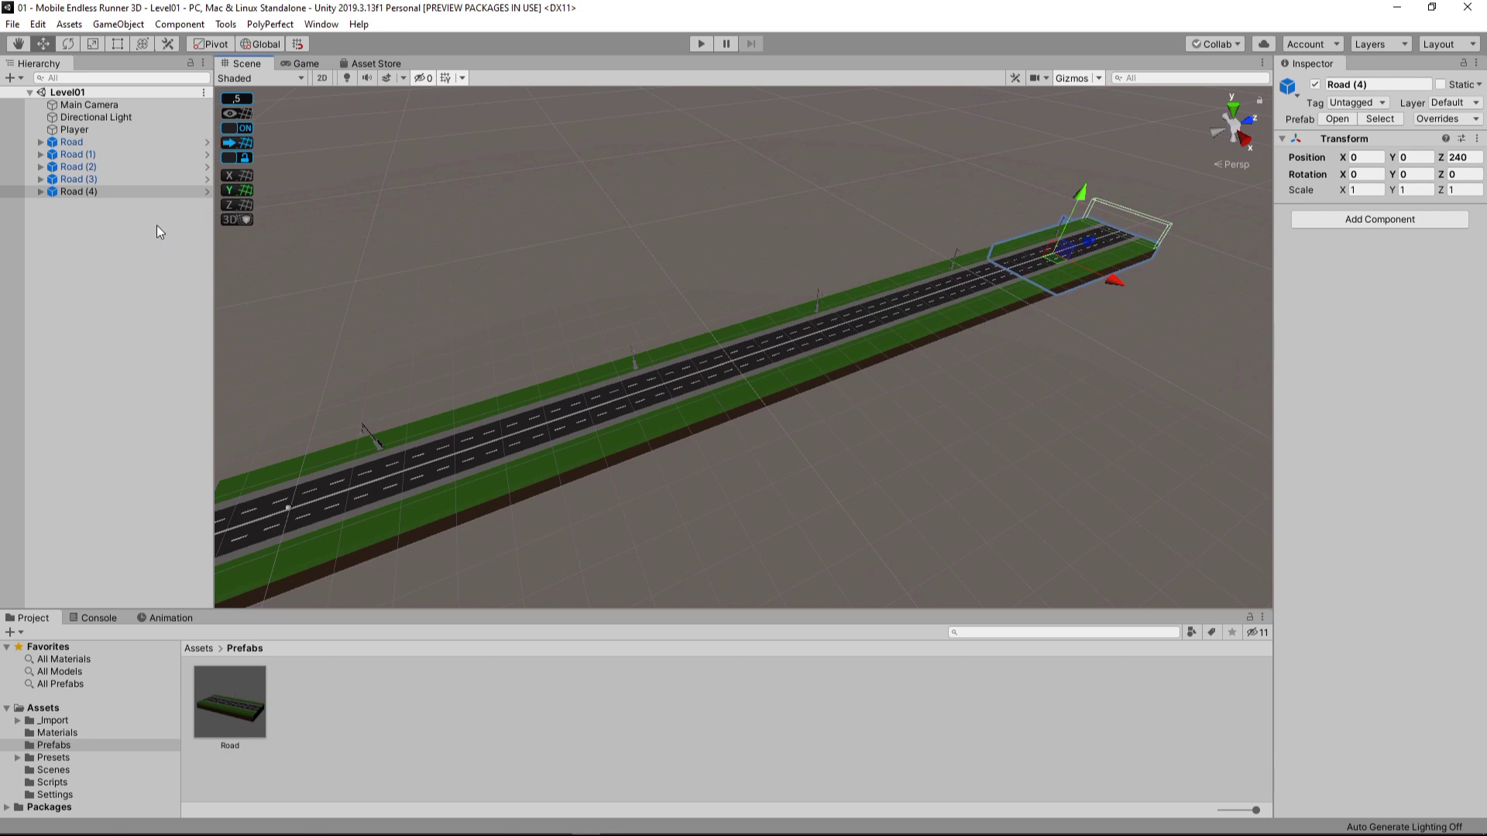
left_click(100, 193)
key("ctrl+d")
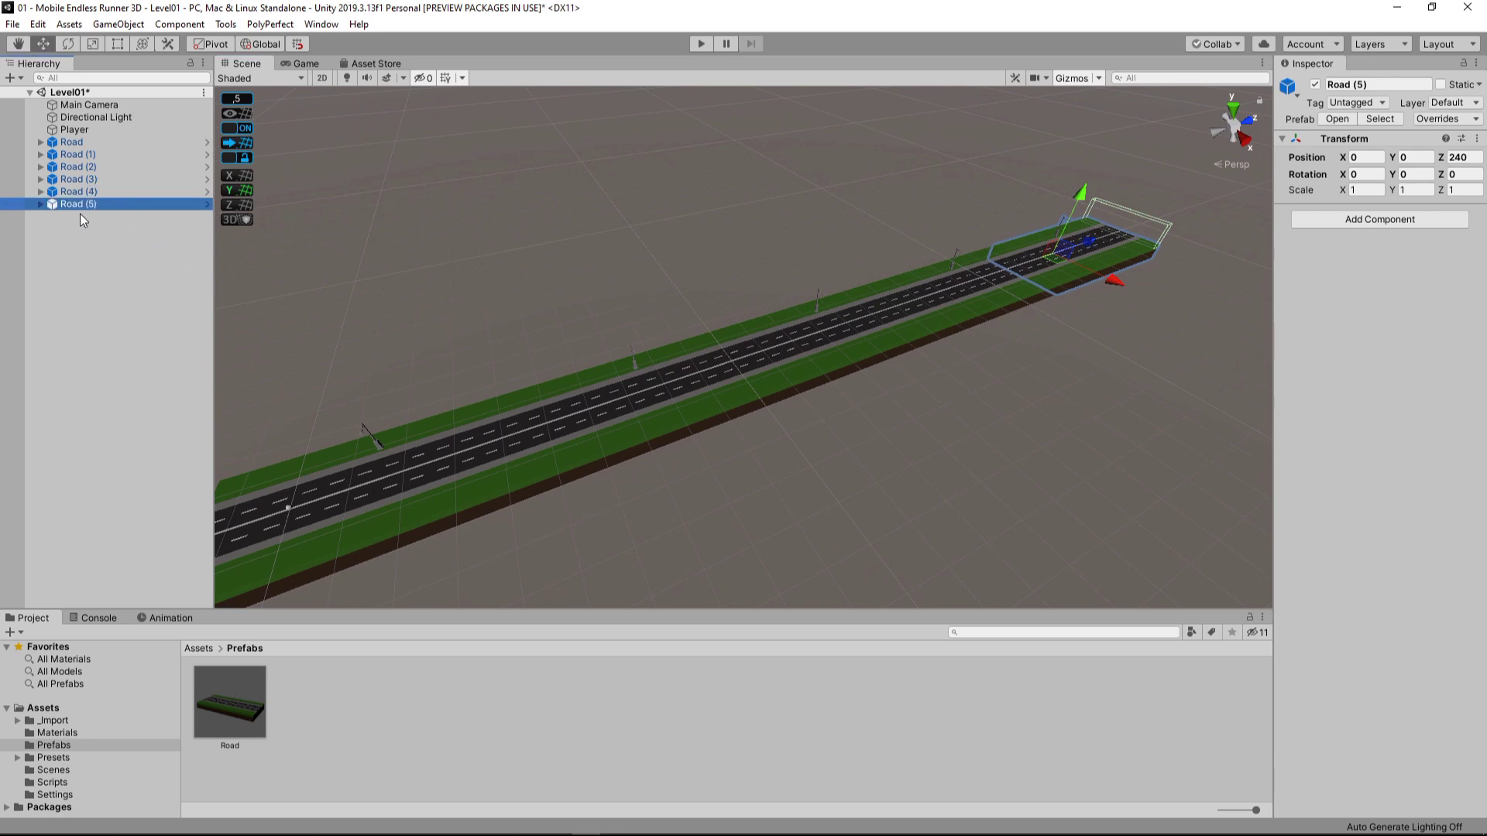
key("f")
left_click_drag(709, 366, 1109, 228)
left_click(992, 440)
right_click_drag(987, 443, 595, 444)
key("ctrl+s")
Step: Select the first Road tile and re-angle the view of the road
scroll(595, 444, "up", 3)
left_click(595, 444)
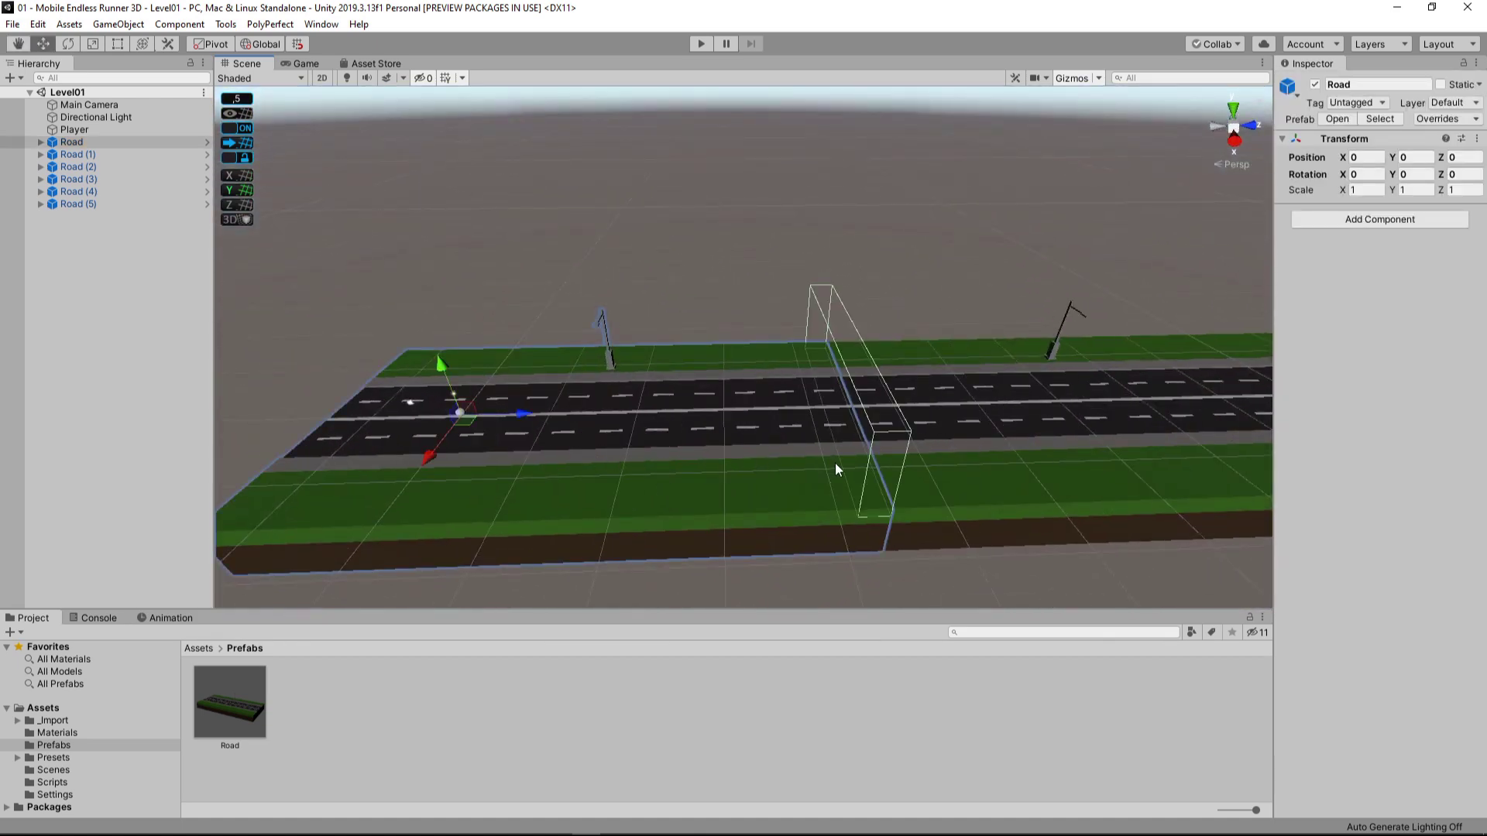
scroll(820, 463, "down", 5)
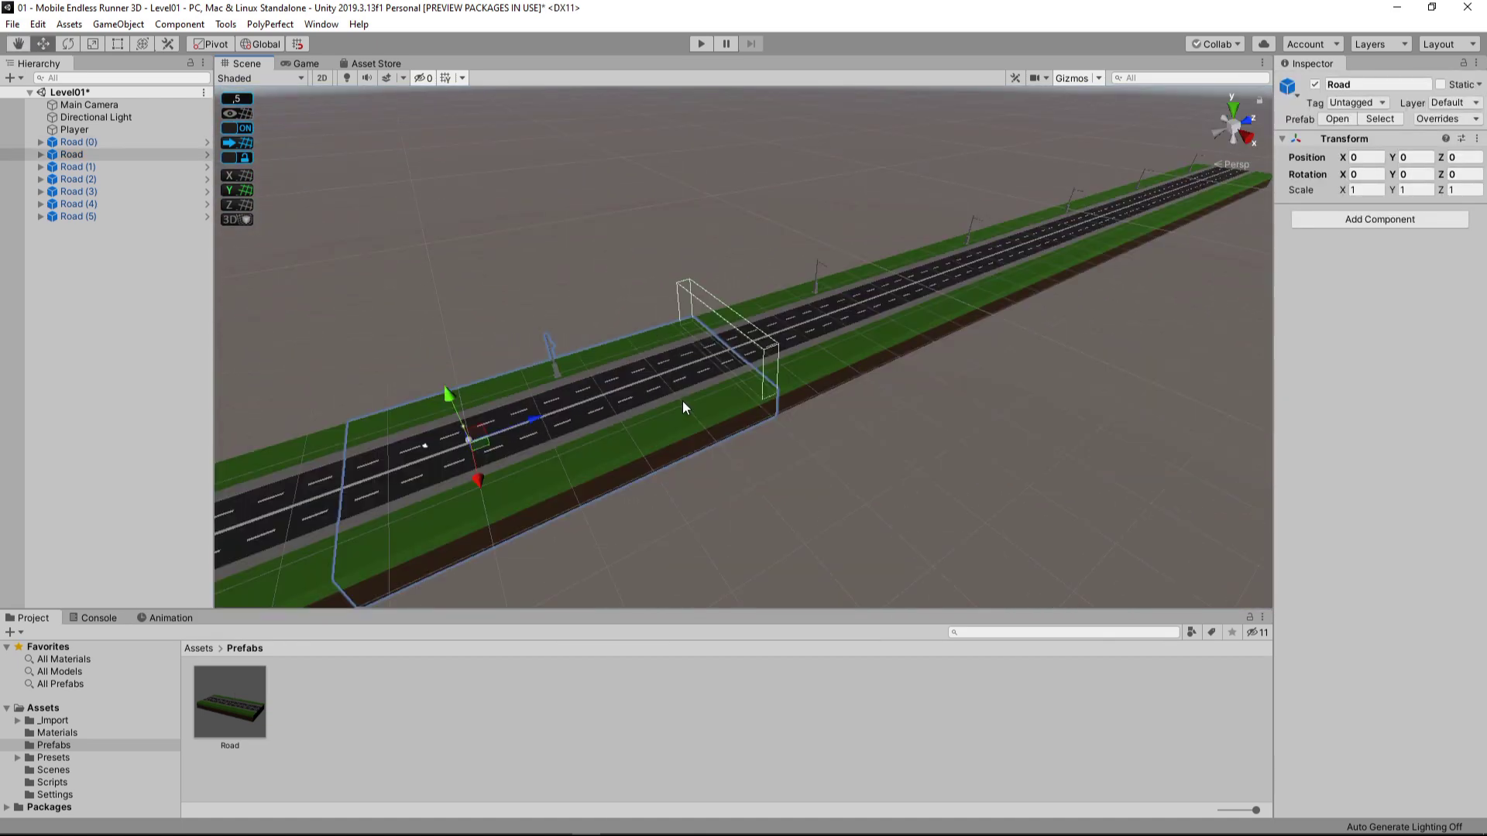
right_click_drag(682, 401, 718, 415)
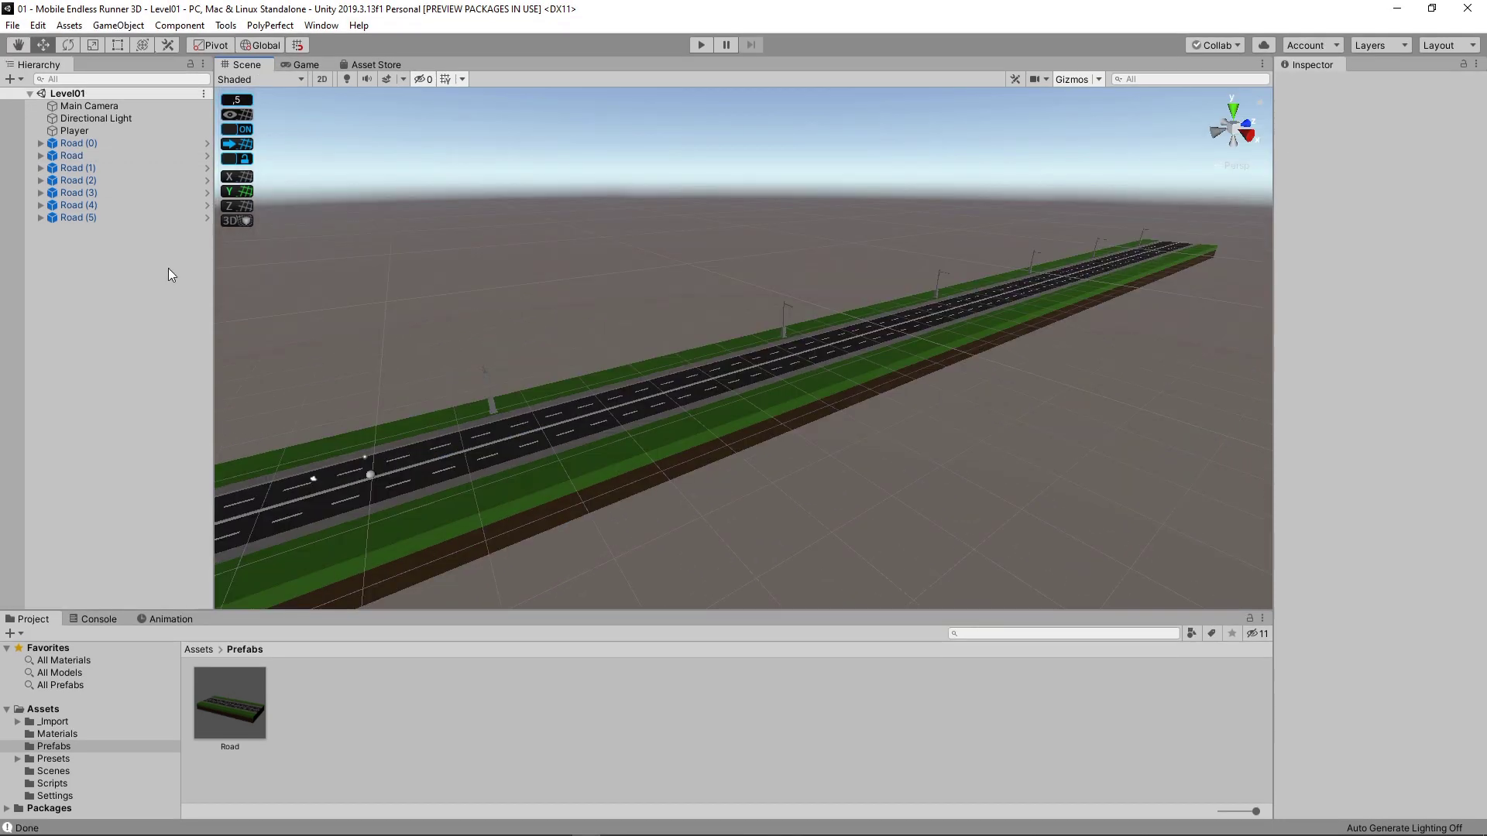
Step: Create an empty object named Roads and reset its Transform to the origin
right_click(108, 277)
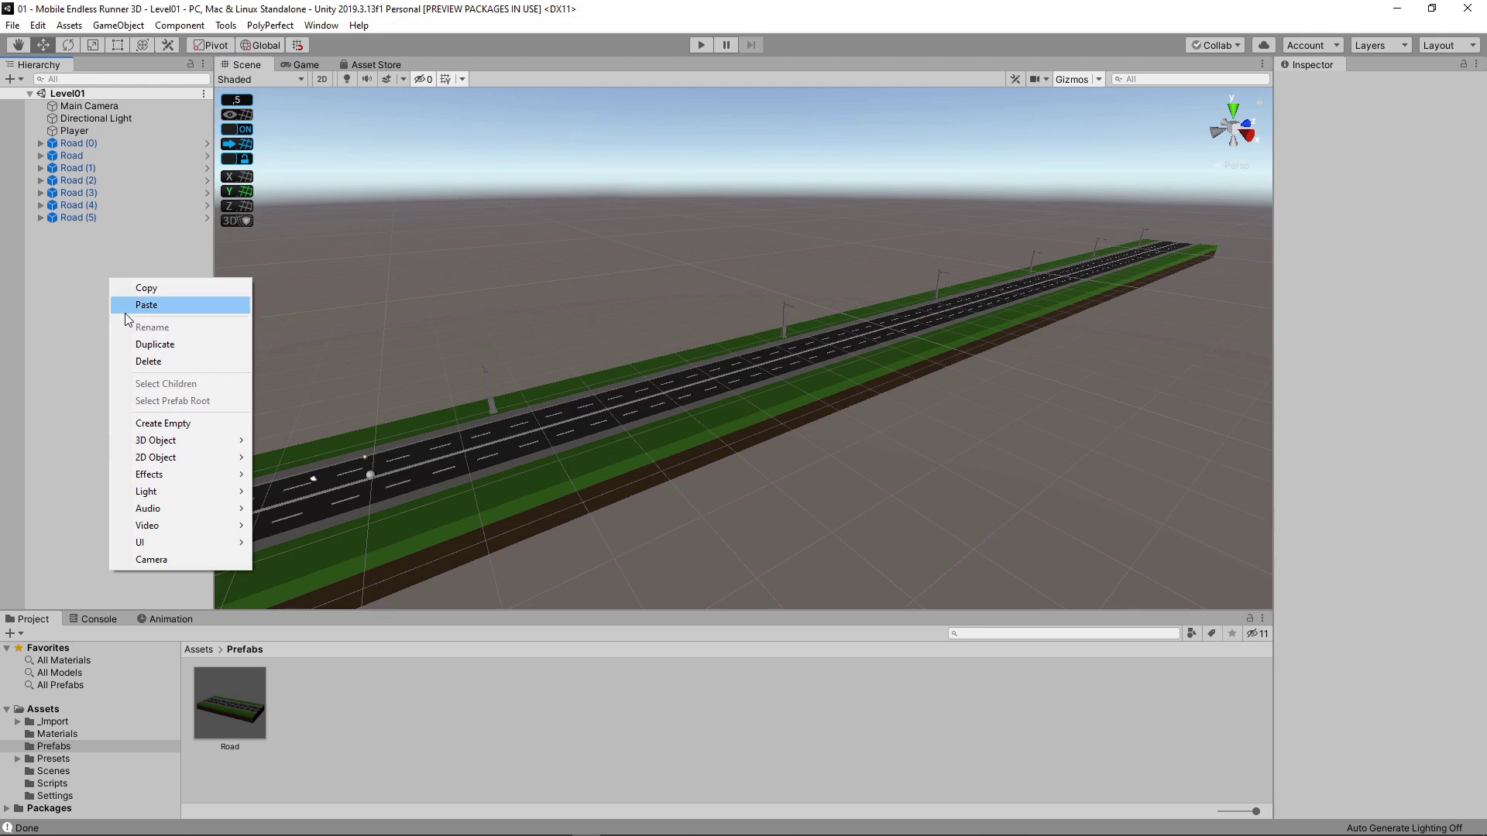
left_click(170, 423)
type("Roads")
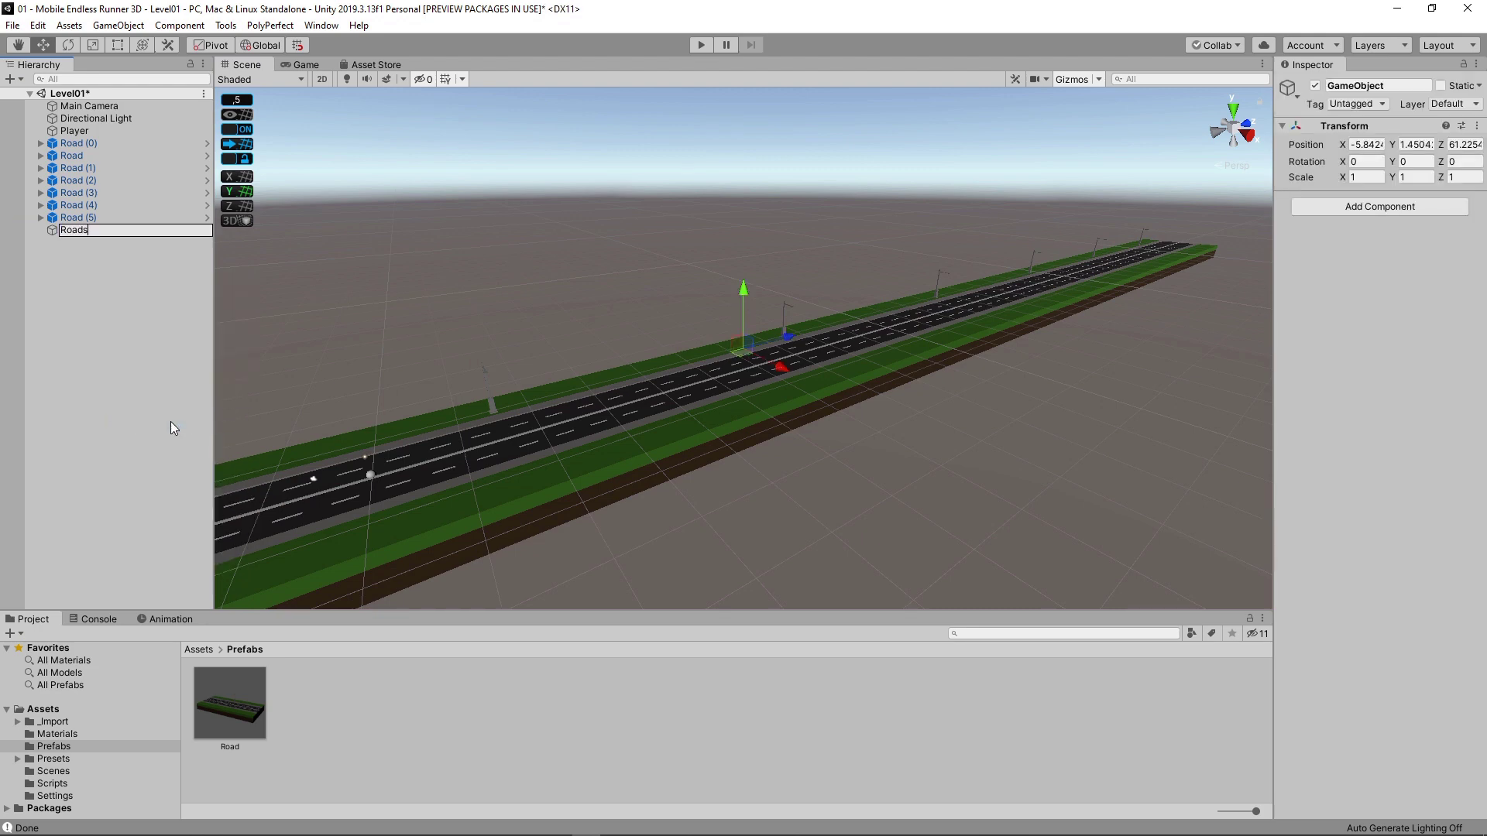
key("Return")
left_click(1478, 126)
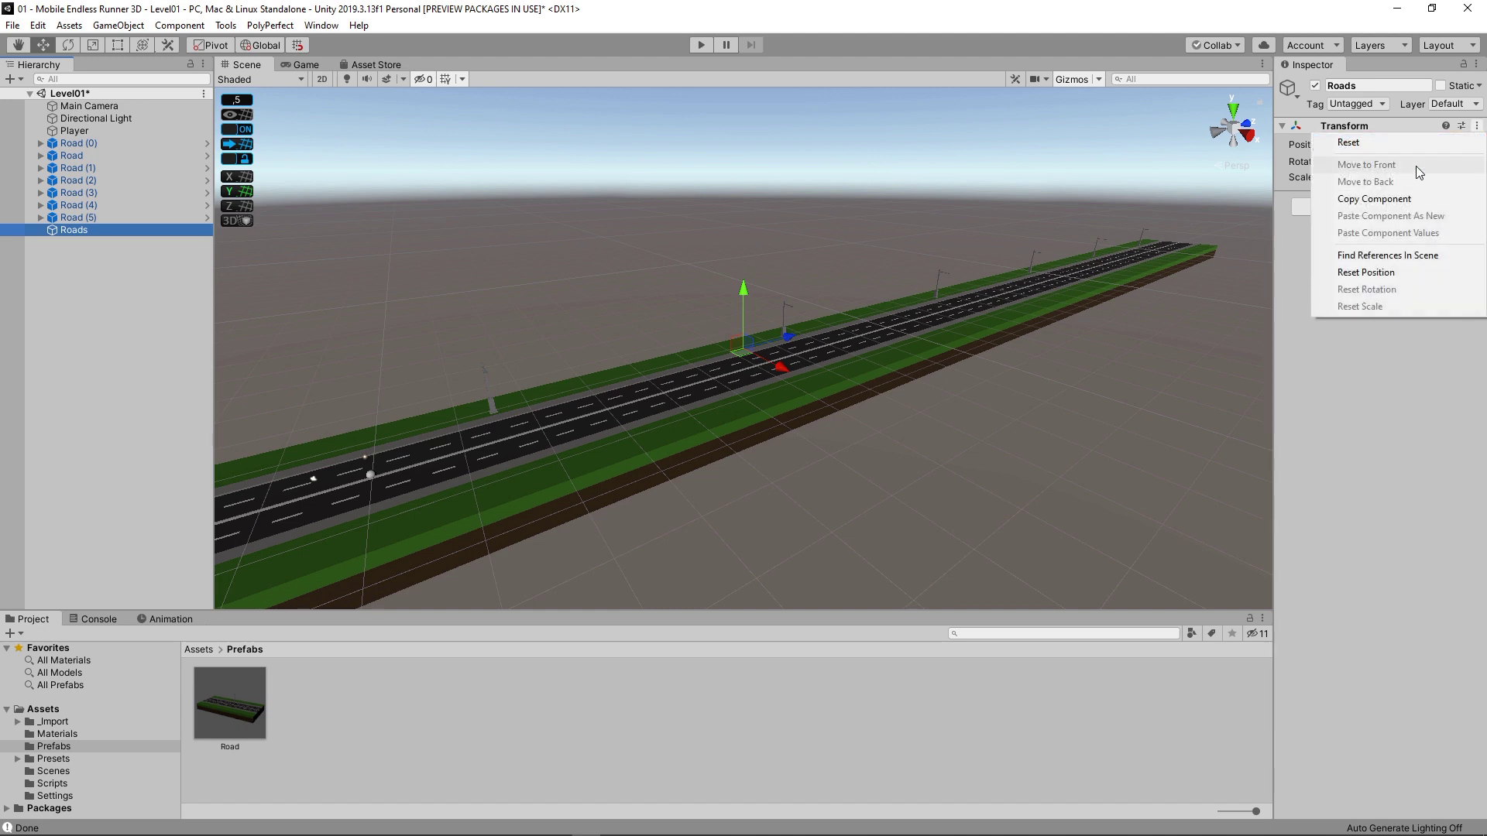
left_click(1394, 143)
Step: Move Road (0) through Road (5) under Roads and check each tile's position
left_click(65, 146)
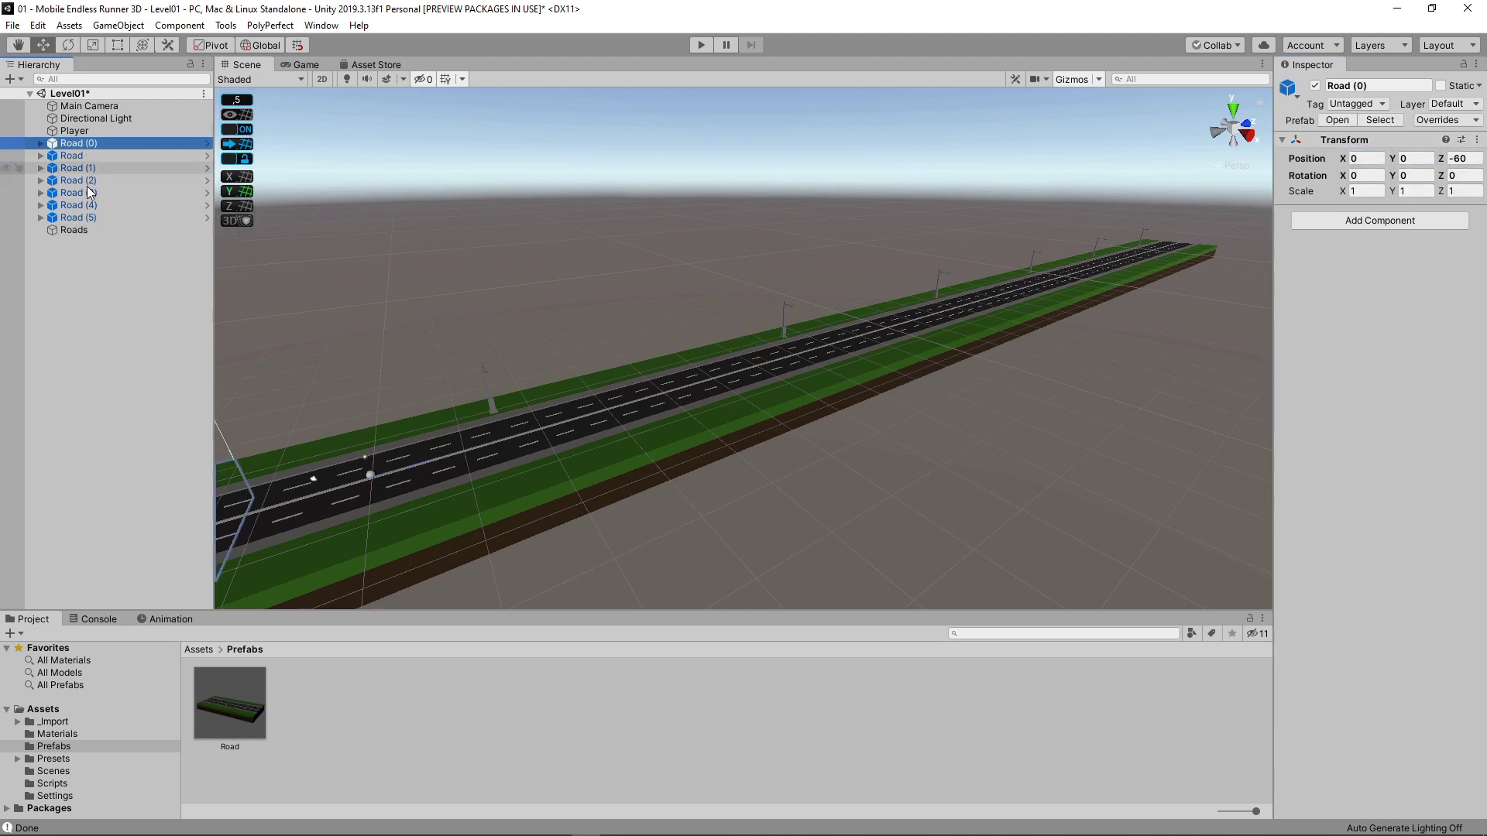
left_click(91, 217, "shift")
left_click_drag(91, 217, 90, 231)
left_click(113, 166)
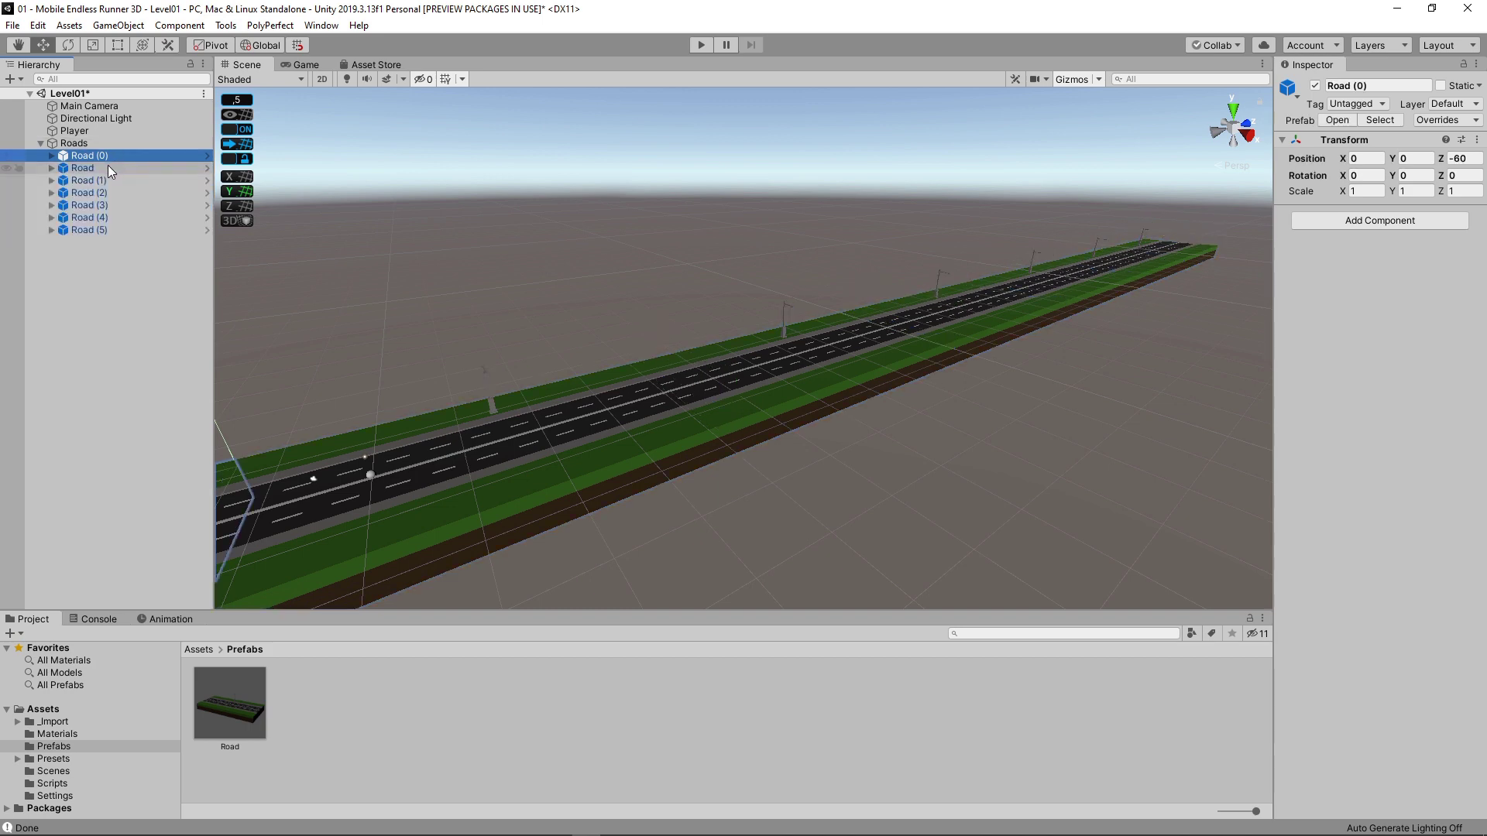
left_click(109, 180)
left_click(109, 193)
left_click(108, 205)
left_click(109, 217)
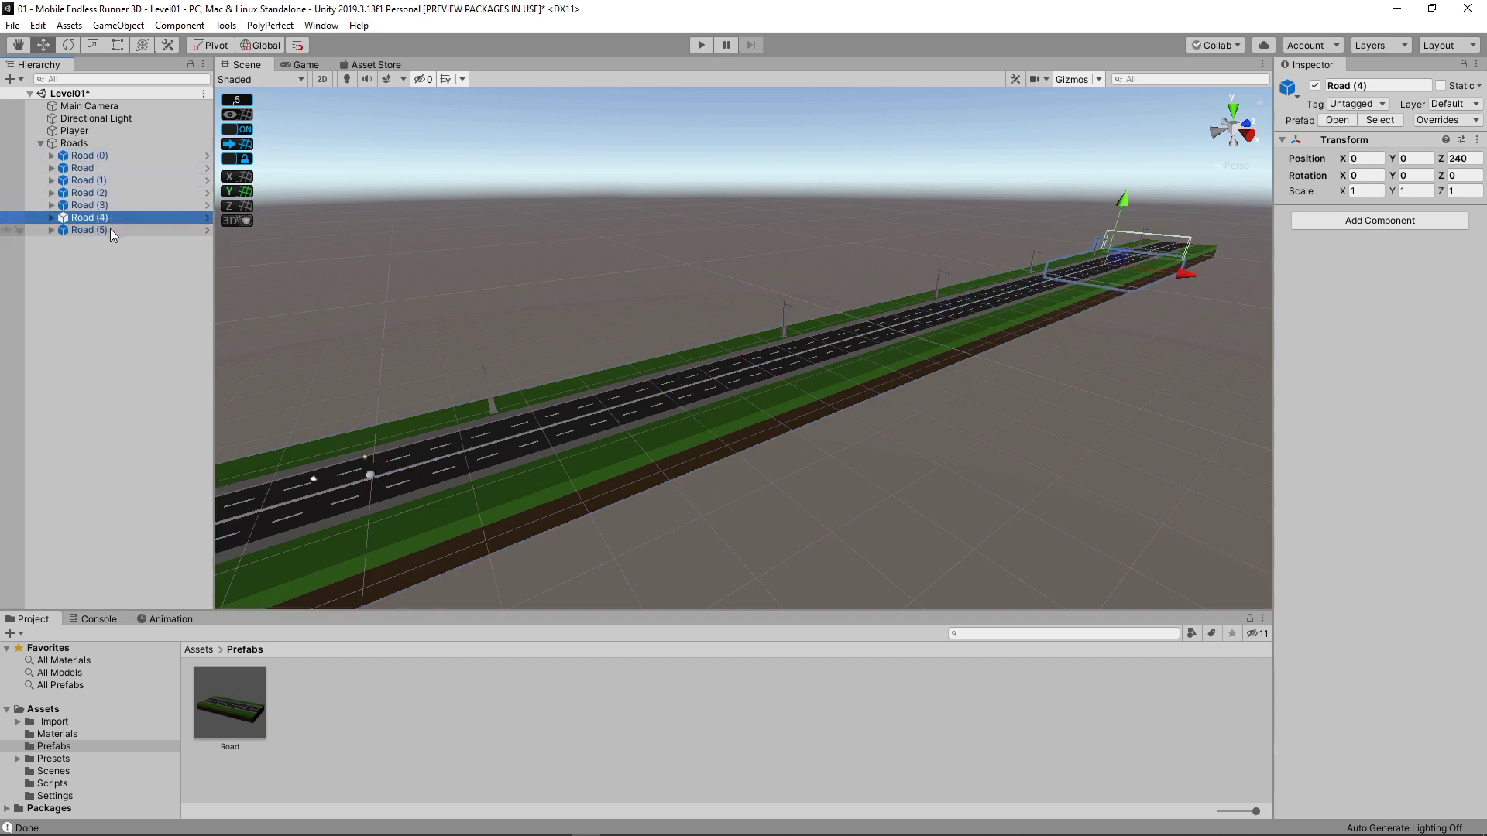
left_click(40, 143)
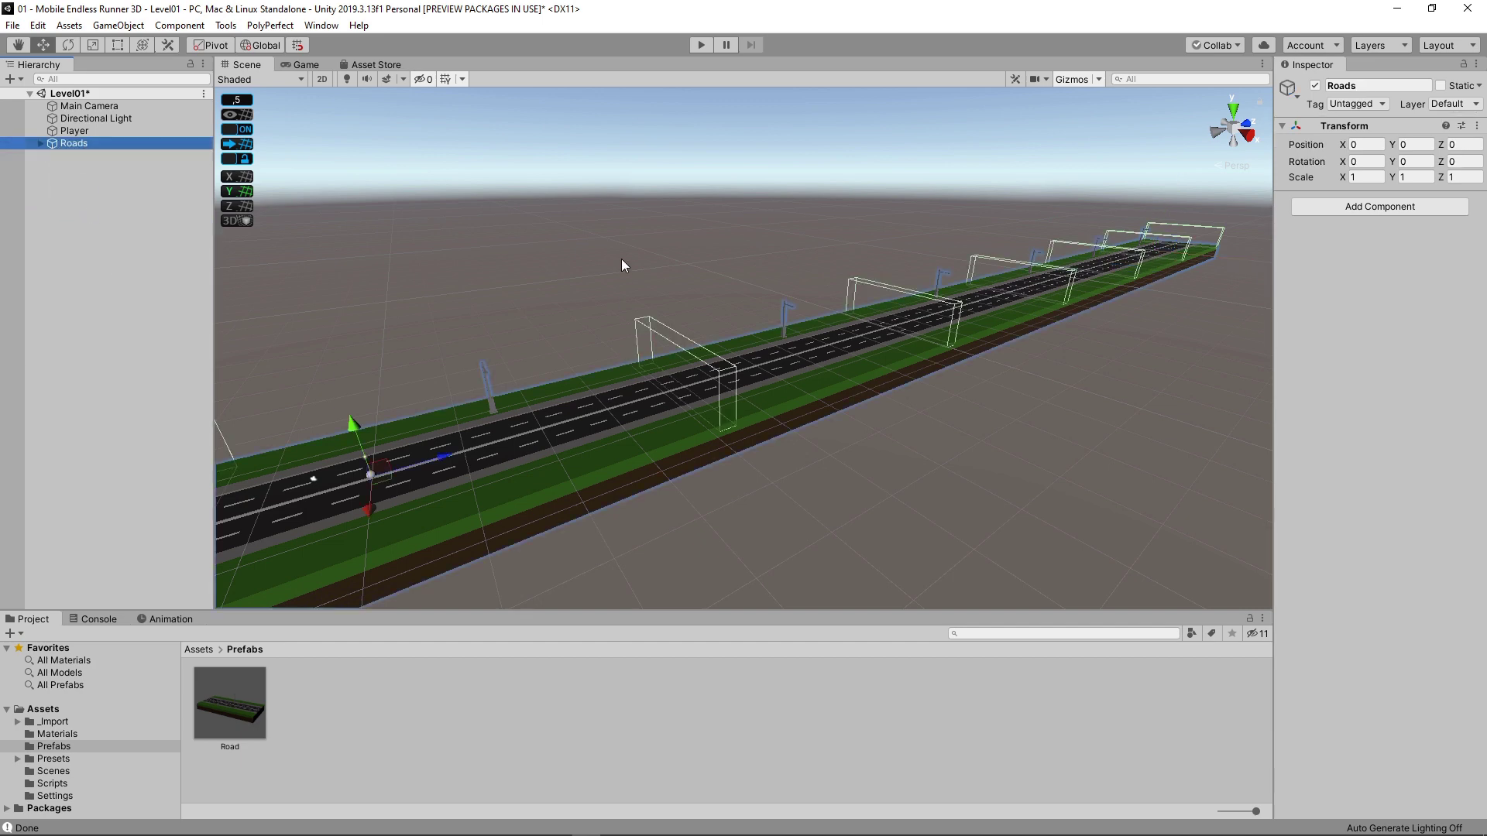
Step: Create an empty scene object named SpawnManager
left_click(126, 214)
right_click(103, 221)
left_click(178, 362)
type("SpawnManager")
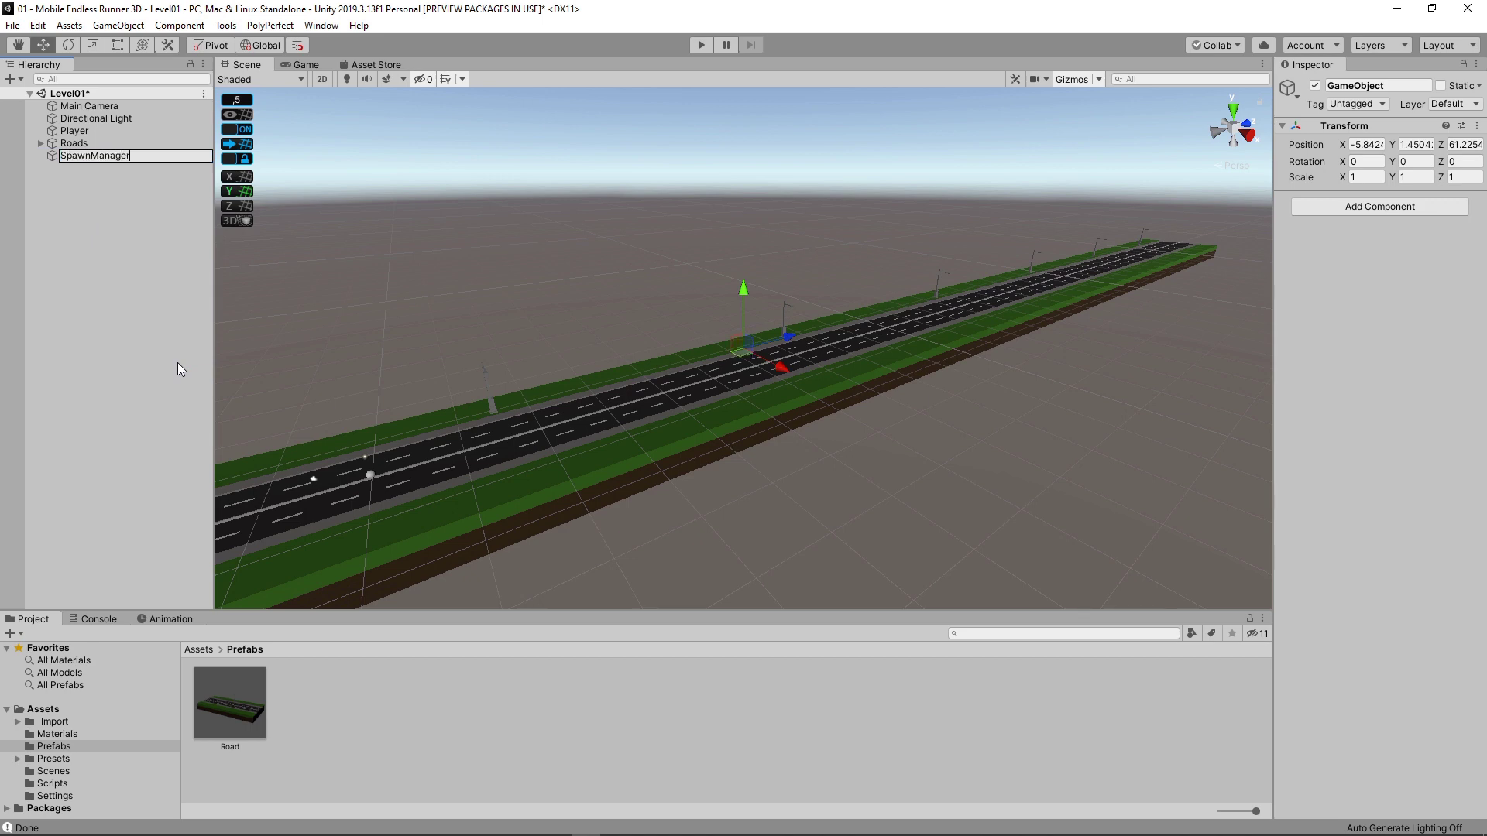
key("Return")
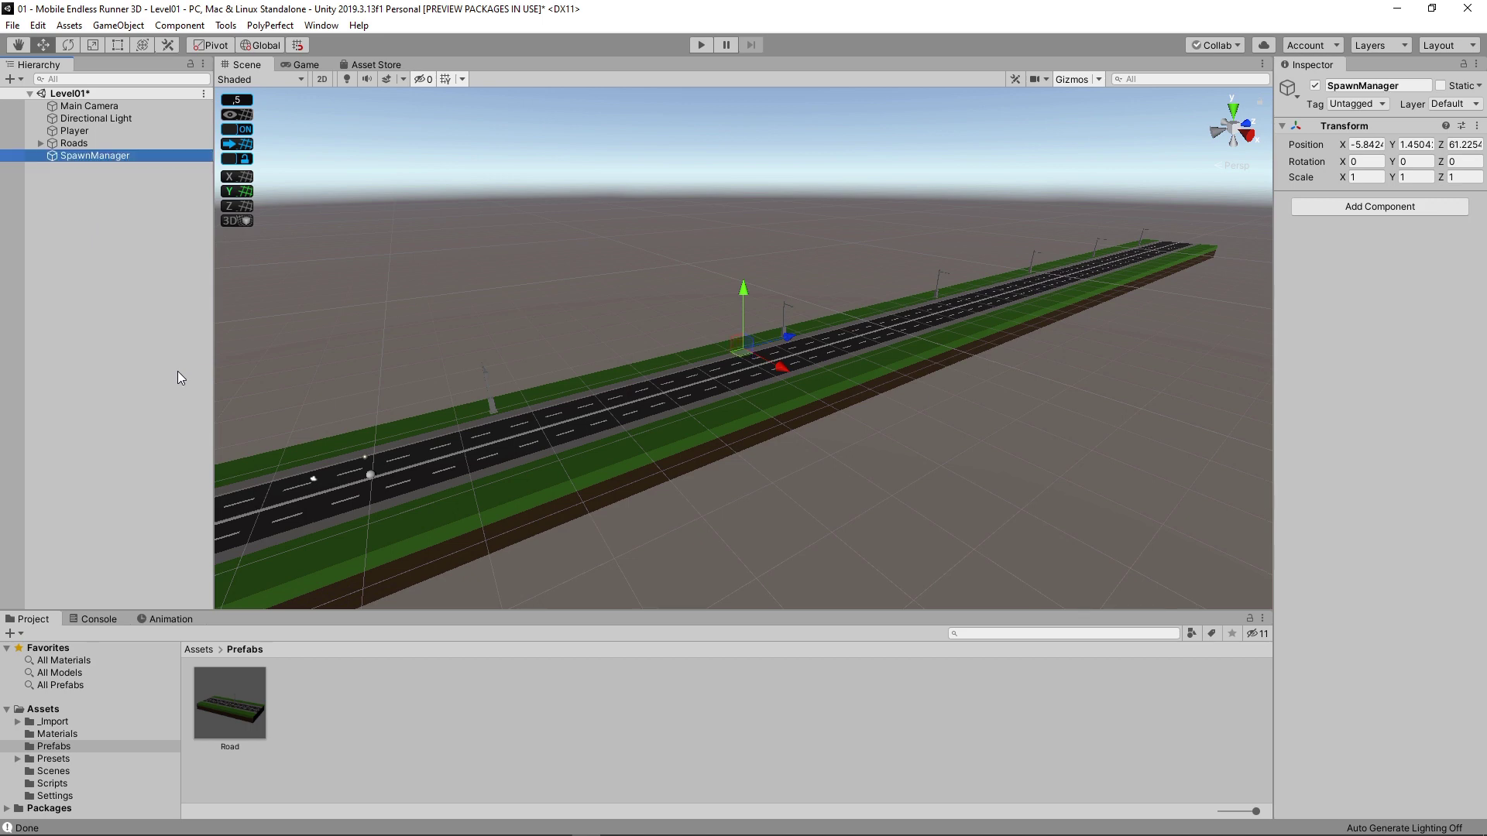
Step: Create a C# script named SpawnManager in Assets/Scripts
left_click(204, 653)
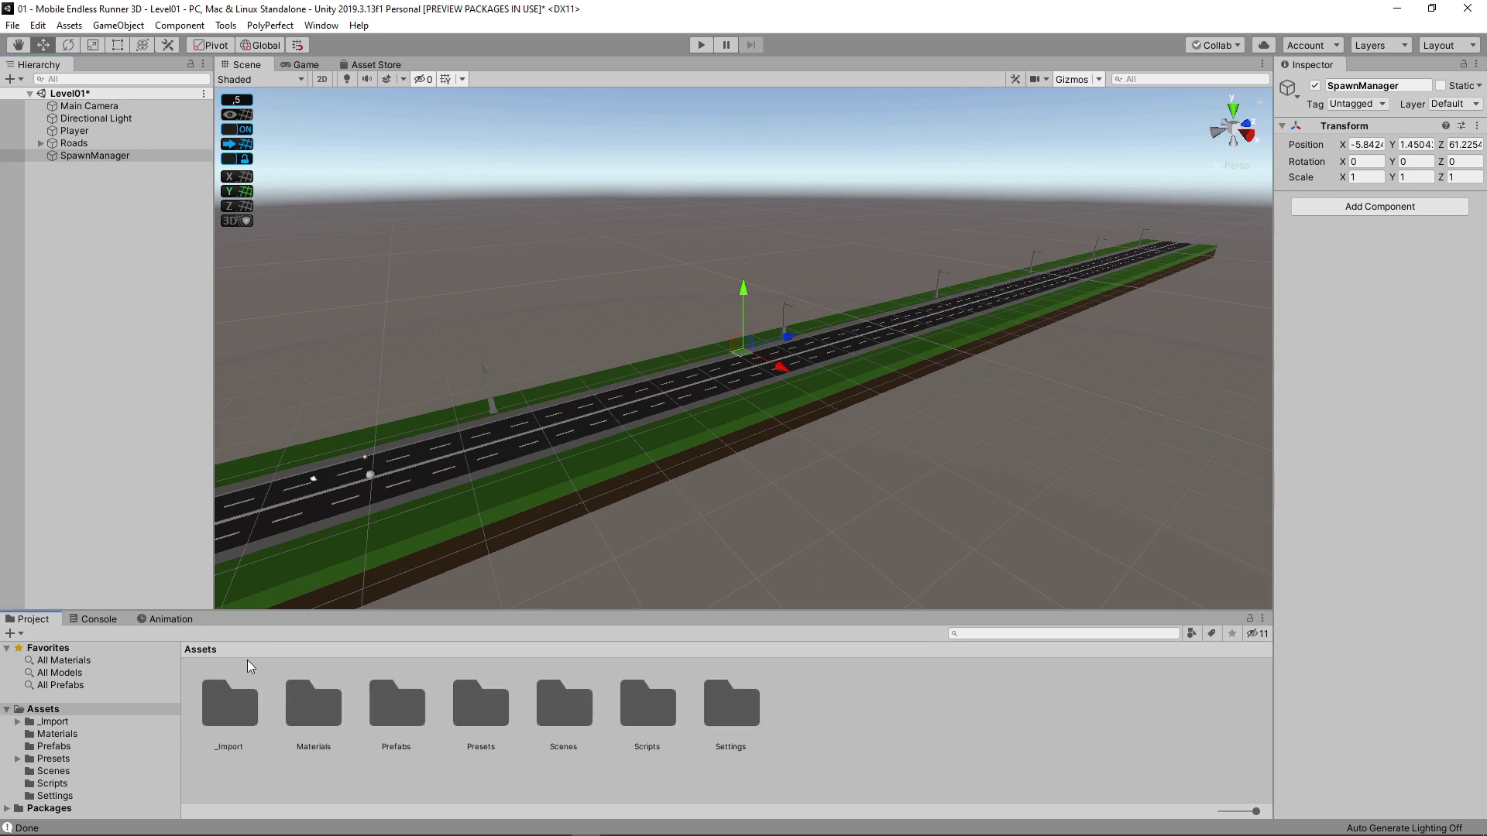
double_click(668, 708)
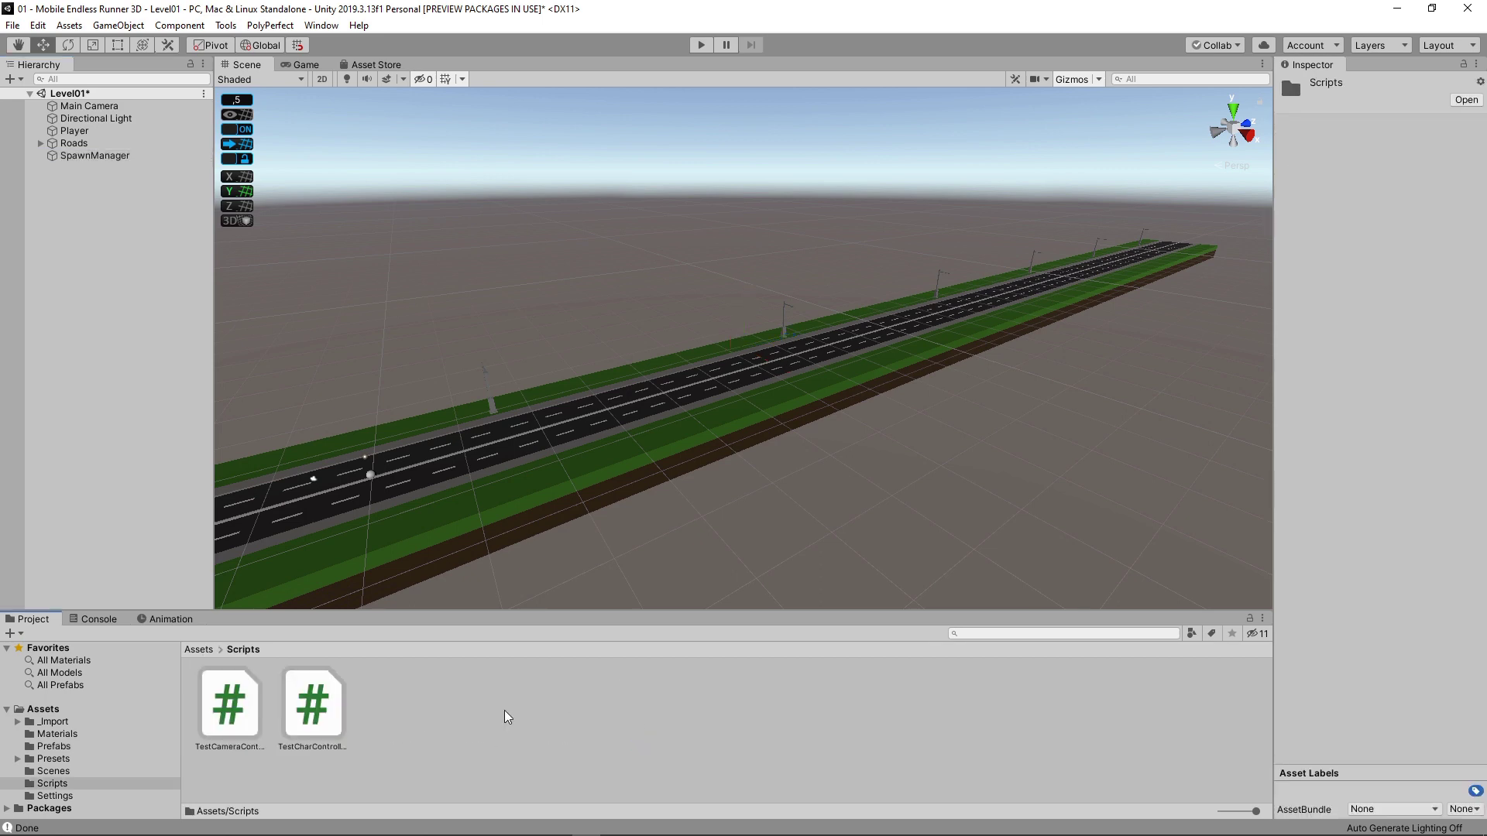
right_click(438, 717)
mouse_move(584, 334)
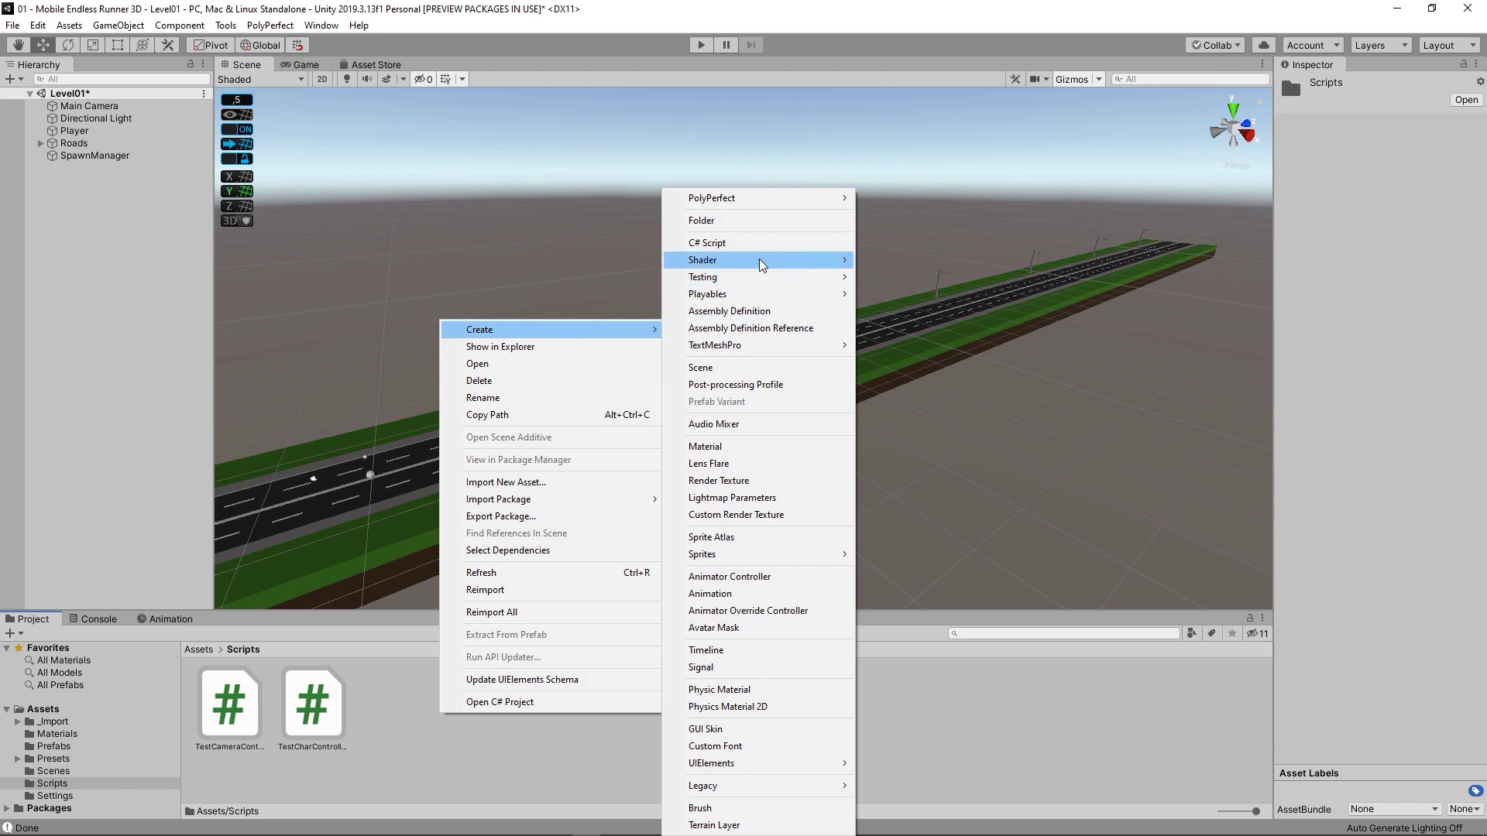
left_click(763, 243)
type("SpawnManager")
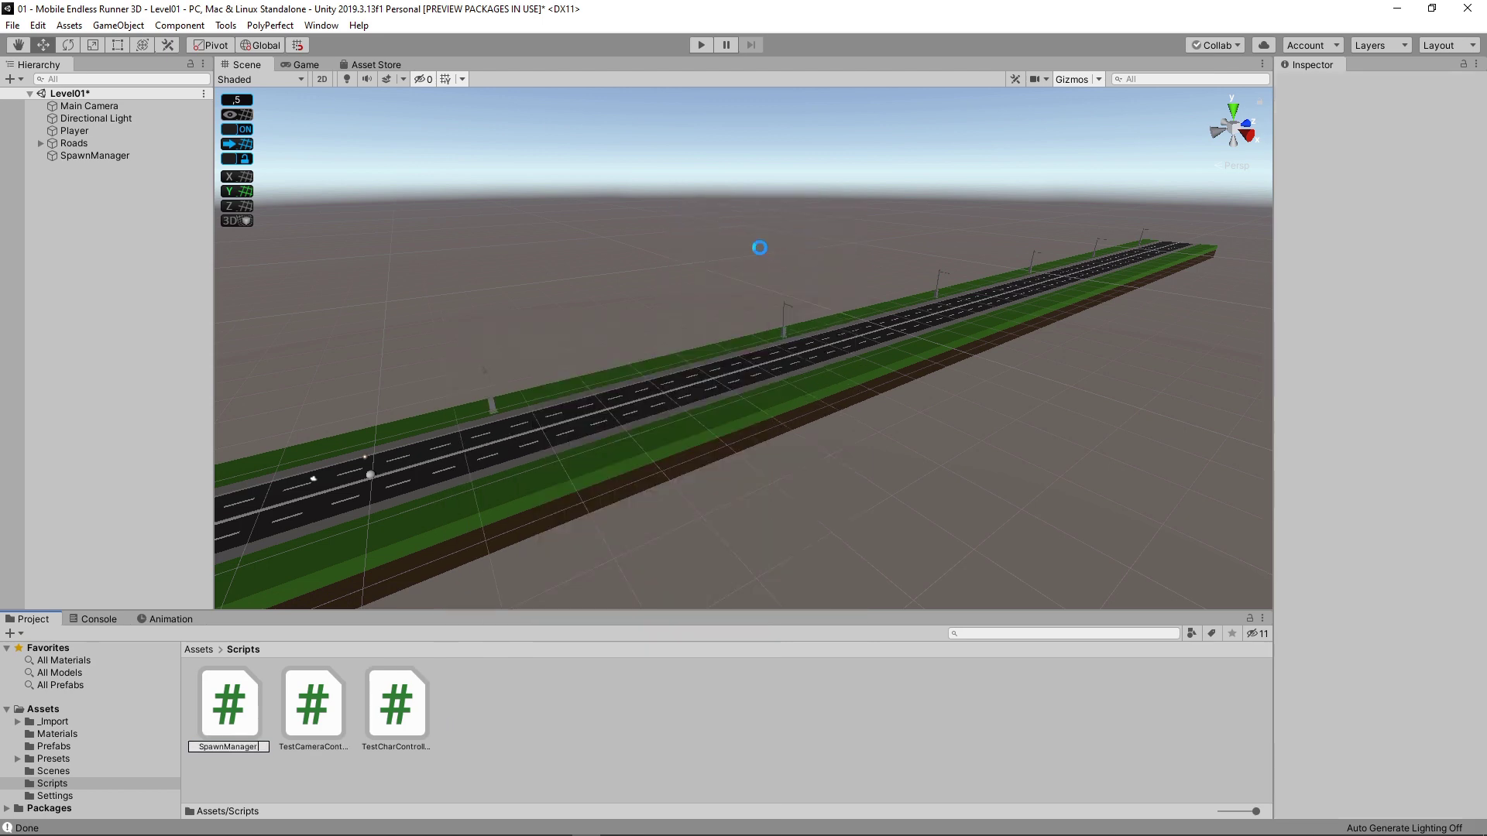
key("Return")
Step: Create a second C# script named RoadSpawner in the same folder
right_click(491, 717)
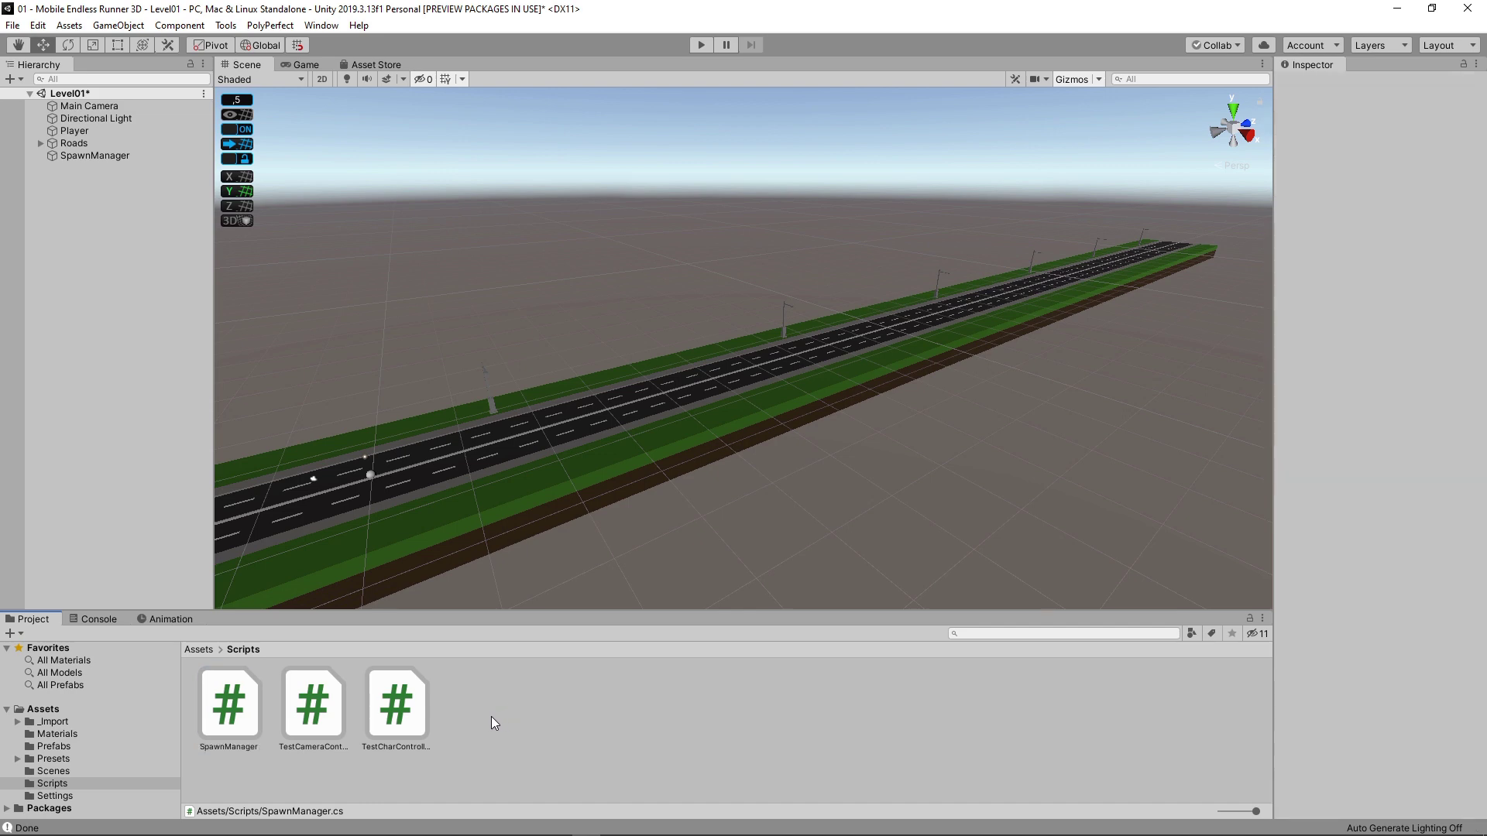
mouse_move(658, 332)
left_click(804, 246)
type("RoadSpawner")
key("Return")
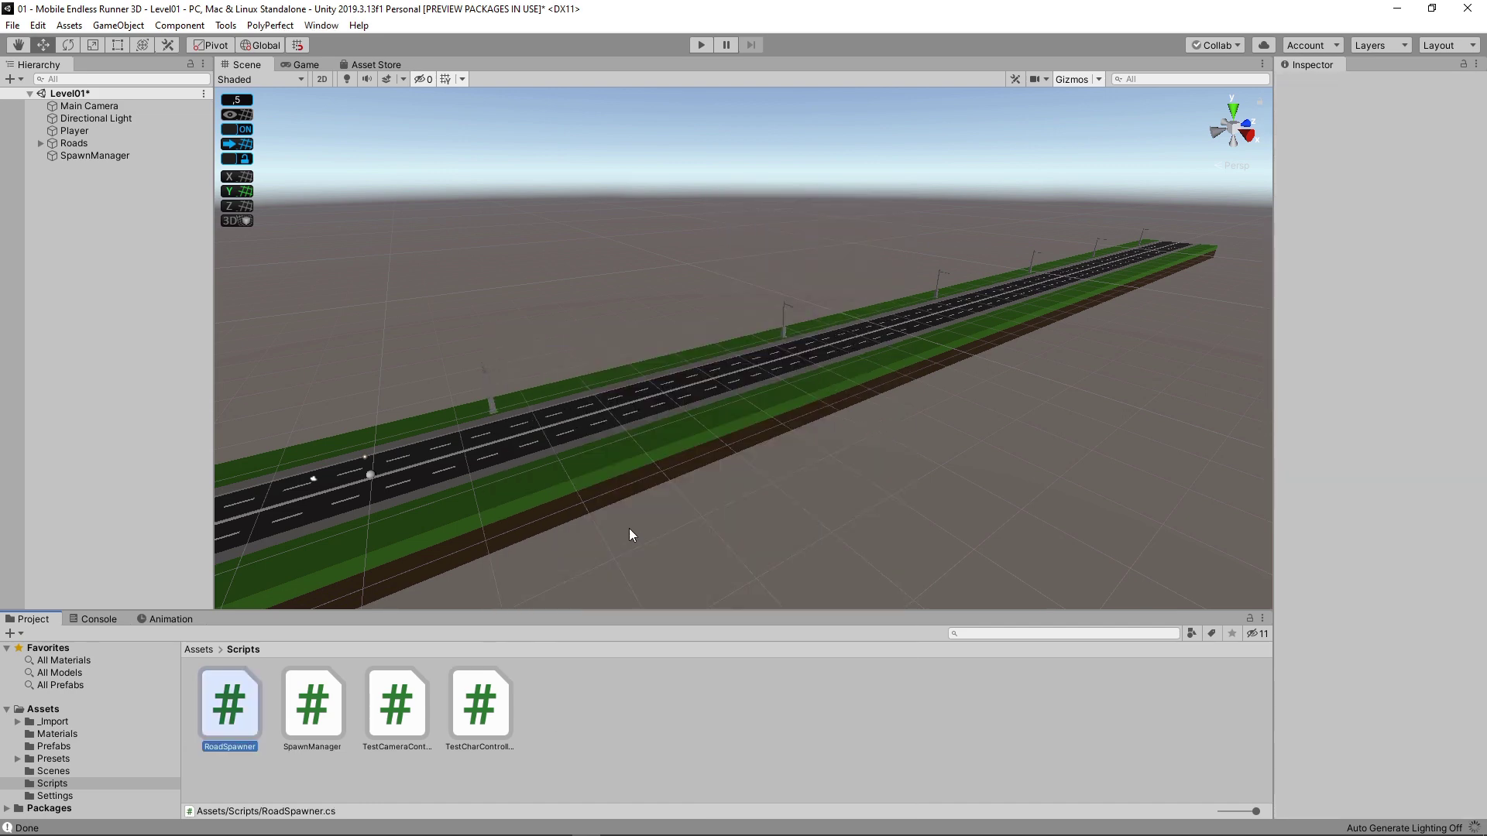
Step: Attach the SpawnManager and RoadSpawner scripts to the SpawnManager object
left_click(330, 714)
left_click_drag(332, 713, 109, 155)
left_click_drag(223, 732, 88, 157)
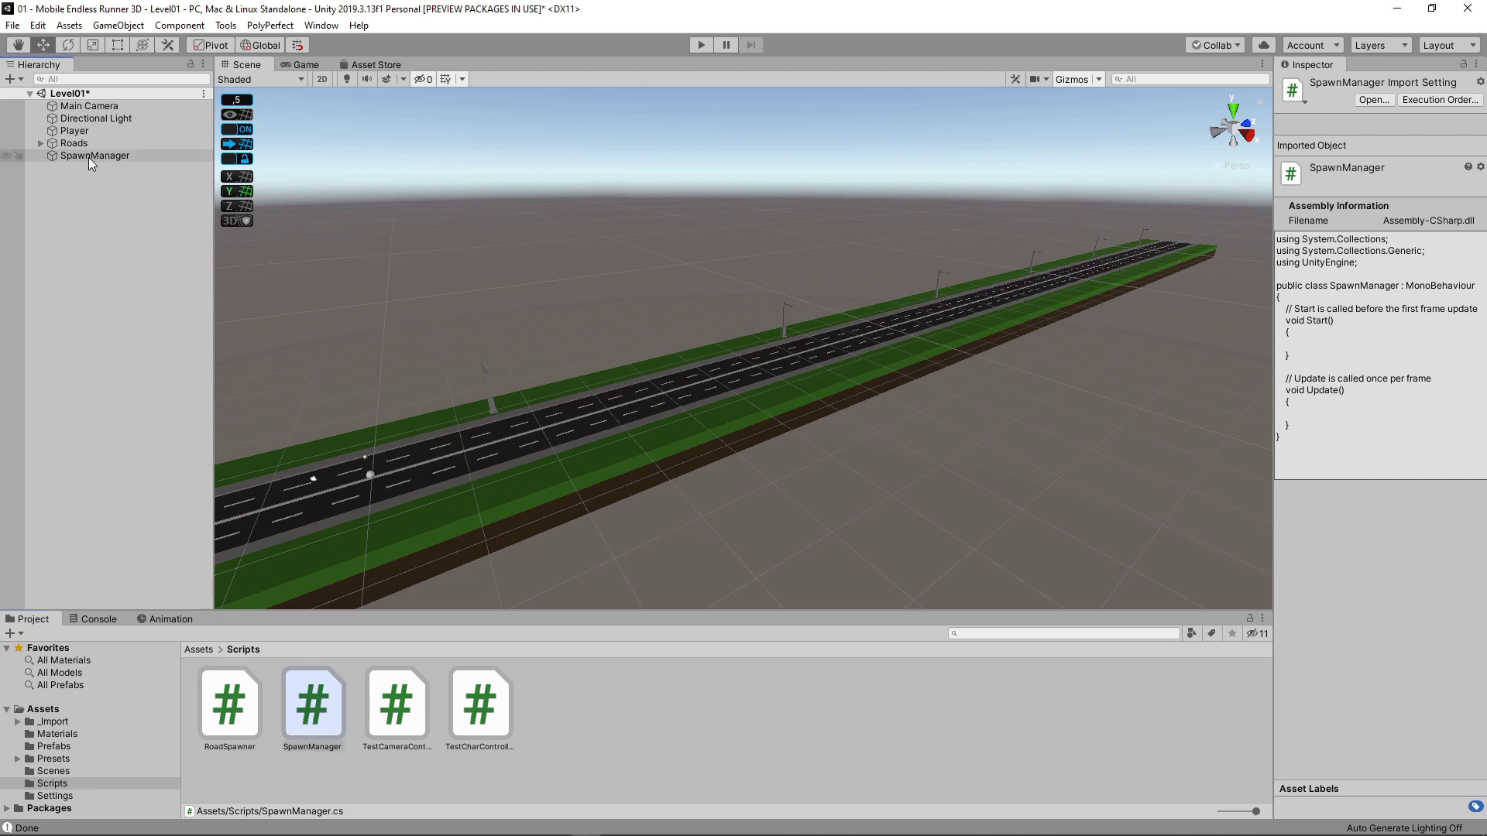
left_click(89, 156)
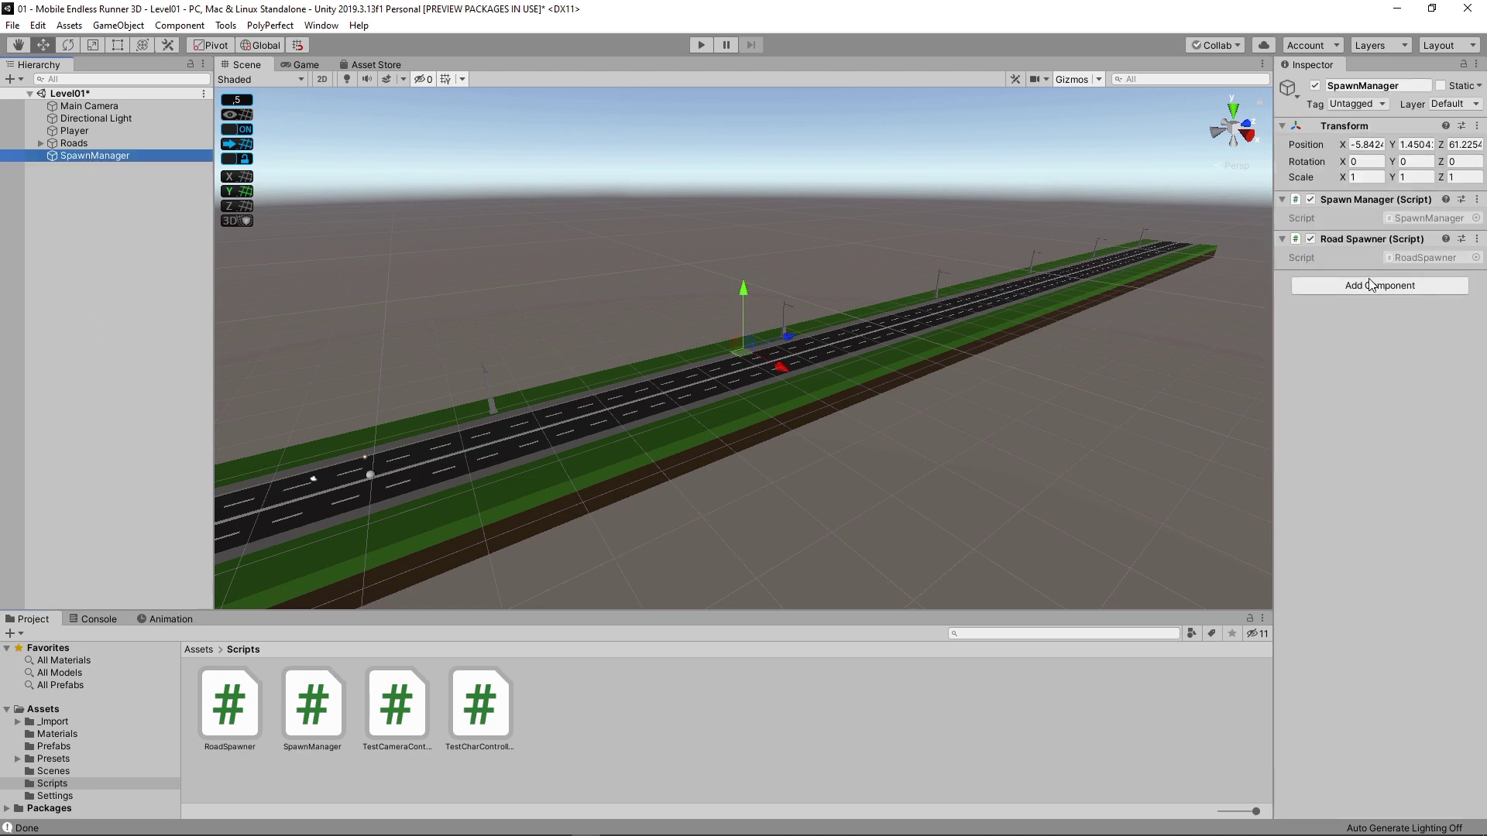
Step: Reset SpawnManager's position to 0, 40, 0, save the scene, and view RoadSpawner's code
left_click(1477, 126)
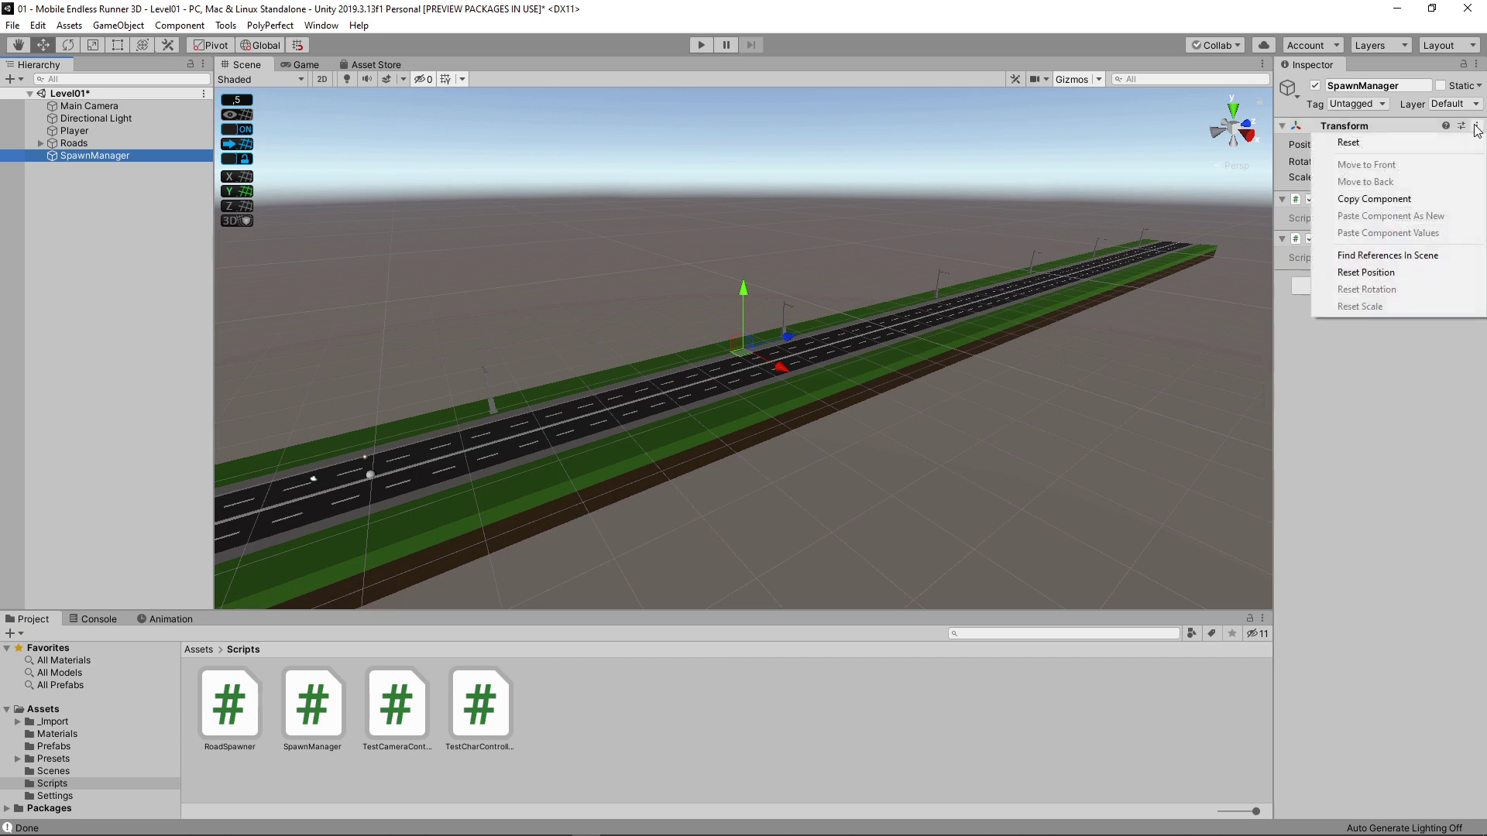
left_click(1379, 155)
left_click(1415, 145)
type("40")
key("ctrl+s")
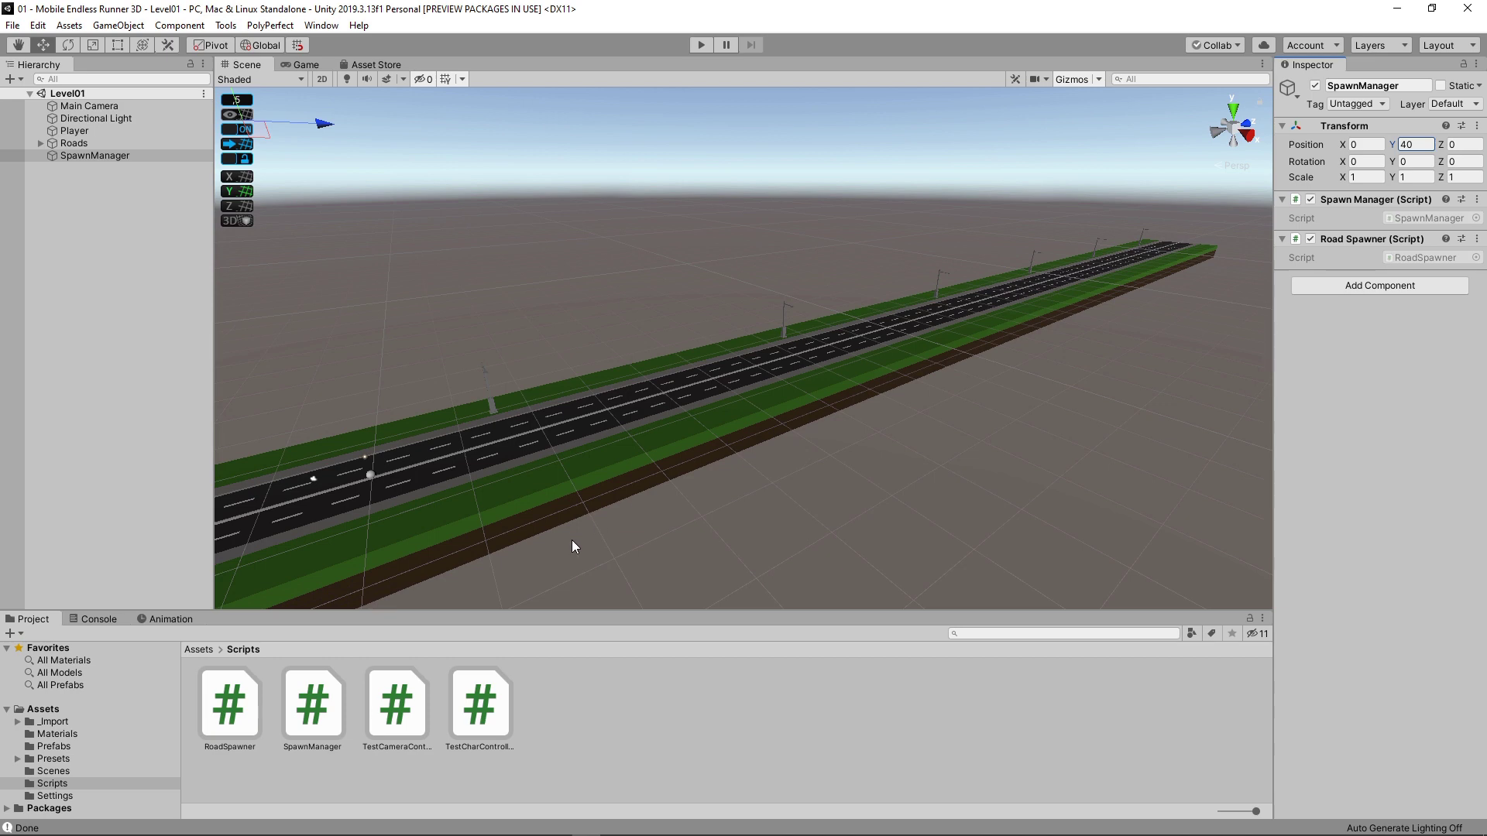
left_click(230, 705)
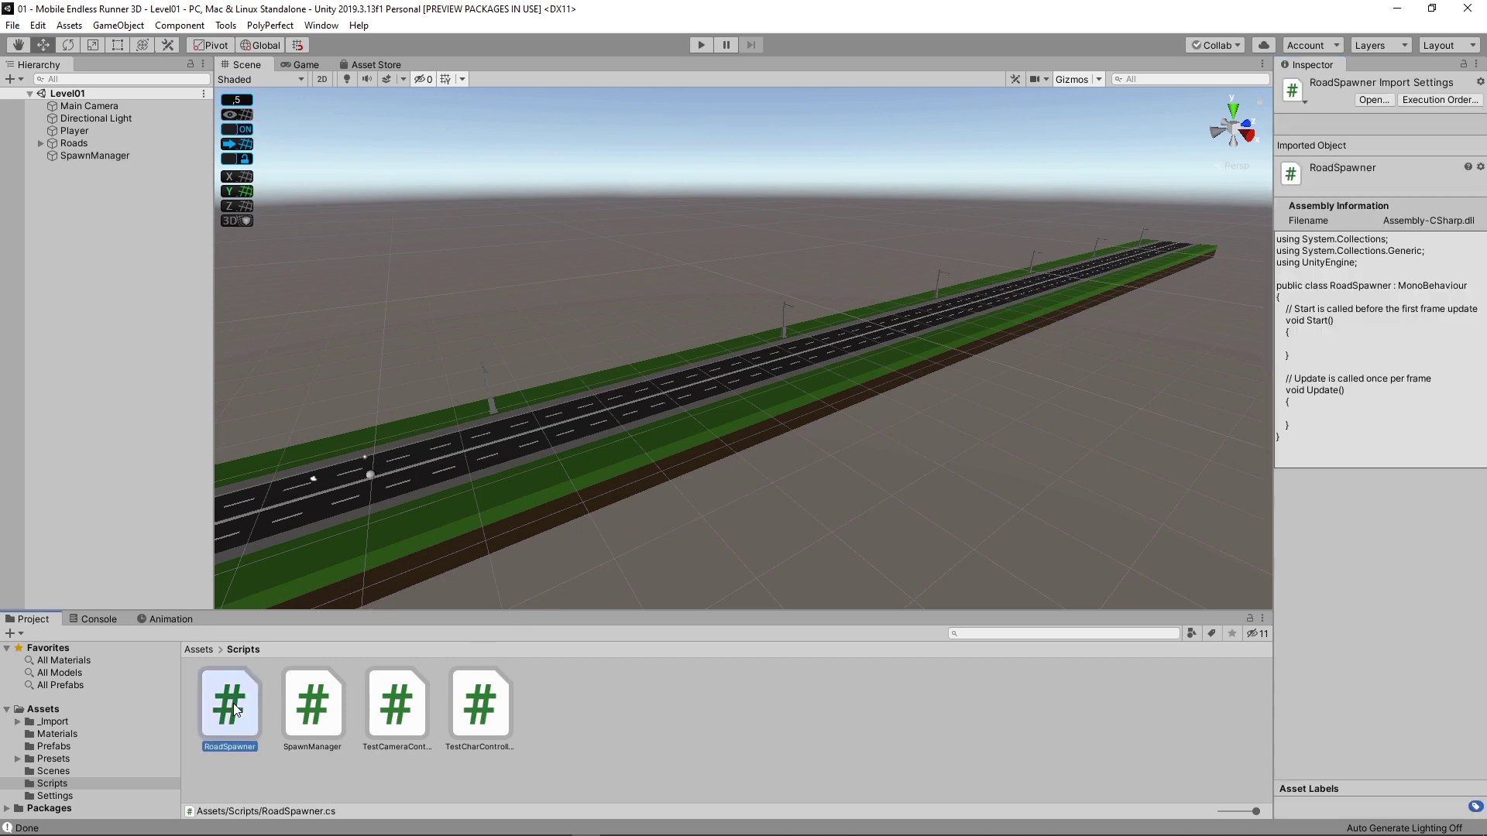